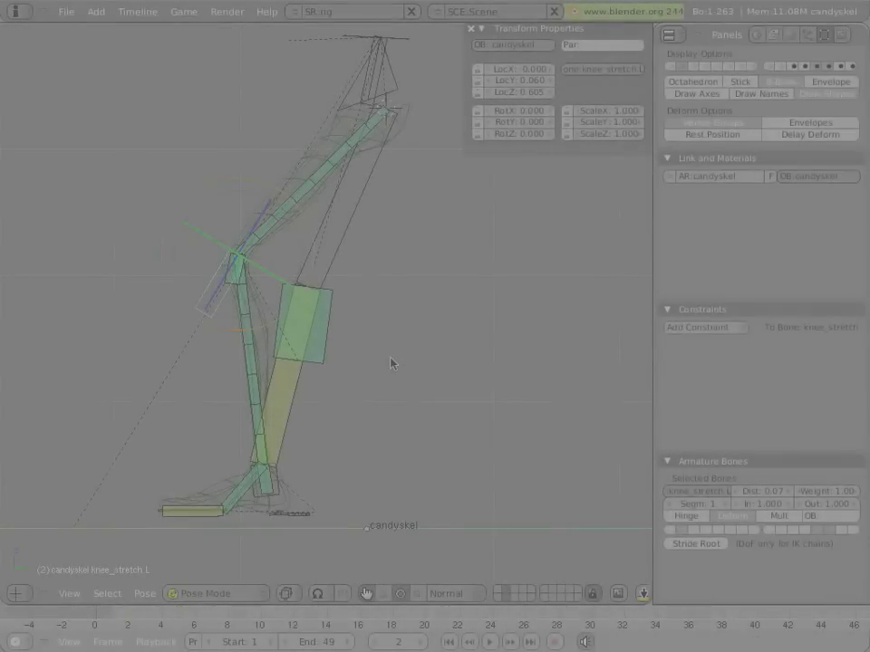
Test-move knee_stretch.L, then assign it to the leg and foot control bone layer
key("g")
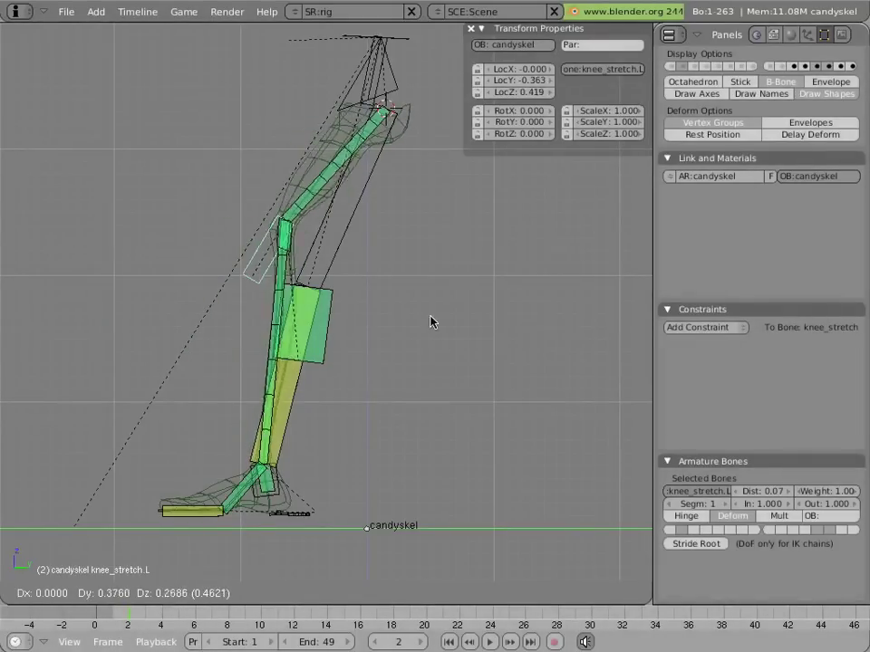
left_click(298, 349)
key("m")
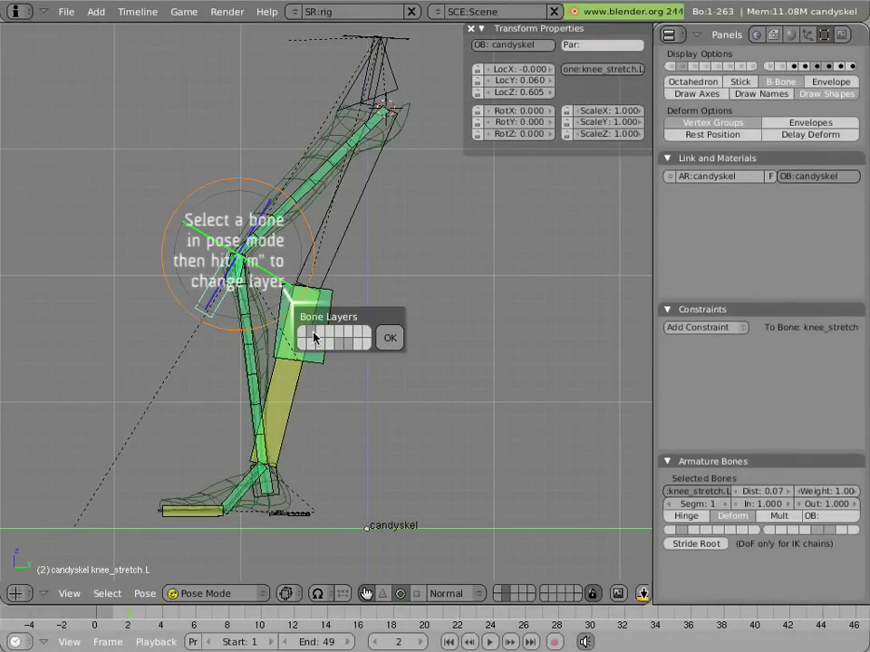
left_click(382, 345)
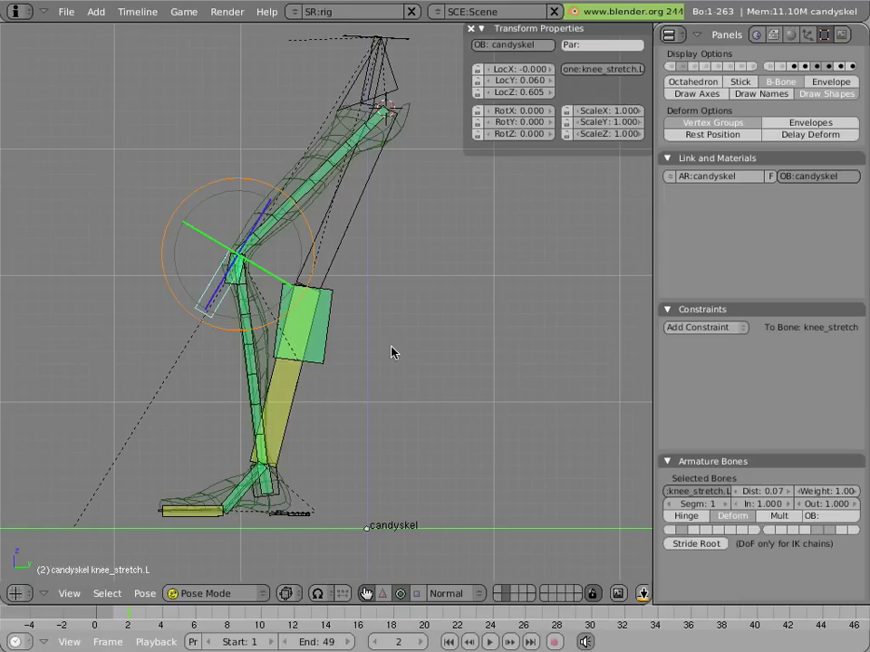
Show layer 20, copy the wiresphere object's name, and paste it as knee_stretch.L's custom shape
left_click(578, 602, "shift")
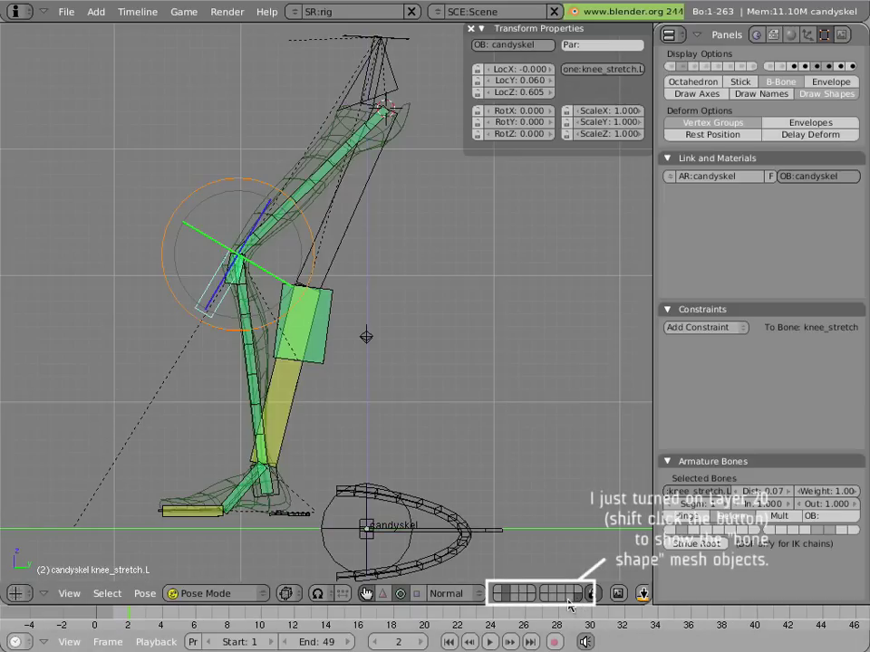
right_click(335, 553)
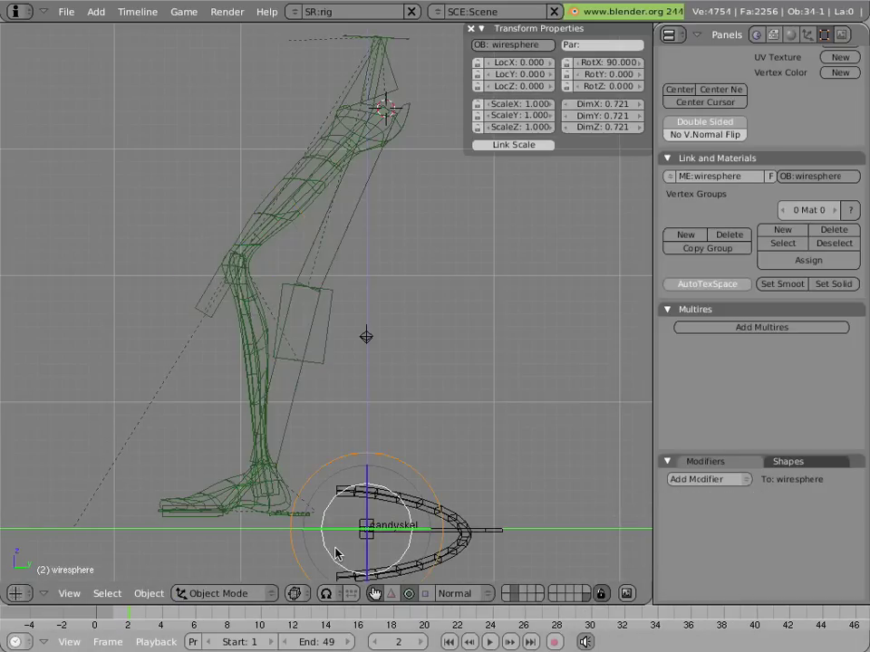
key("ctrl+c")
left_click(529, 56)
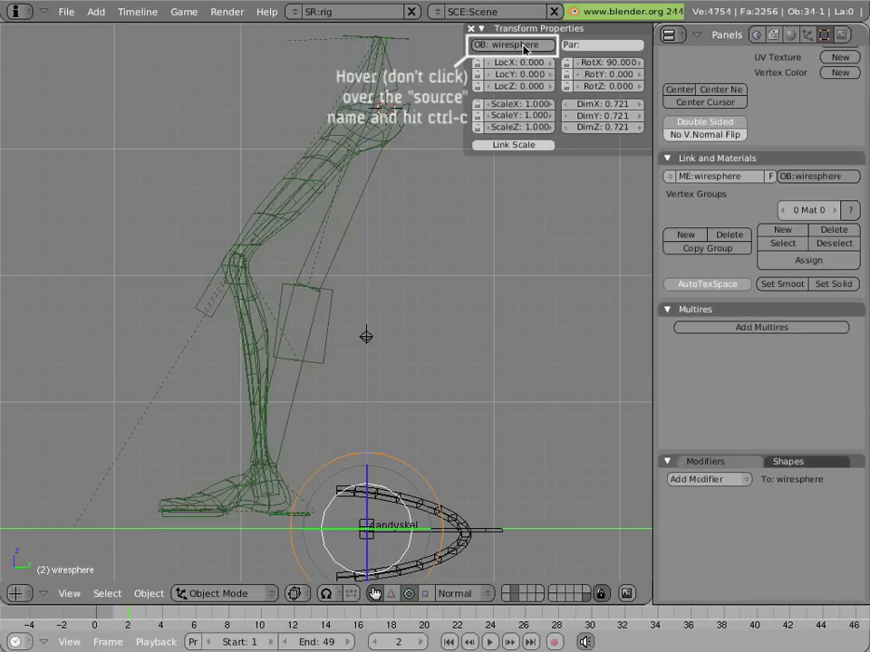
right_click(221, 308)
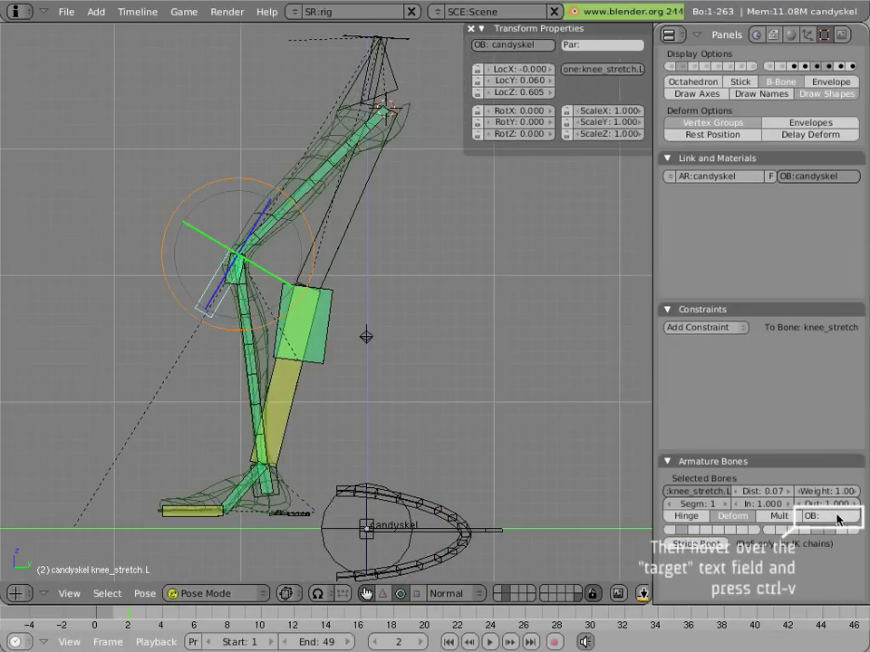
key("ctrl+v")
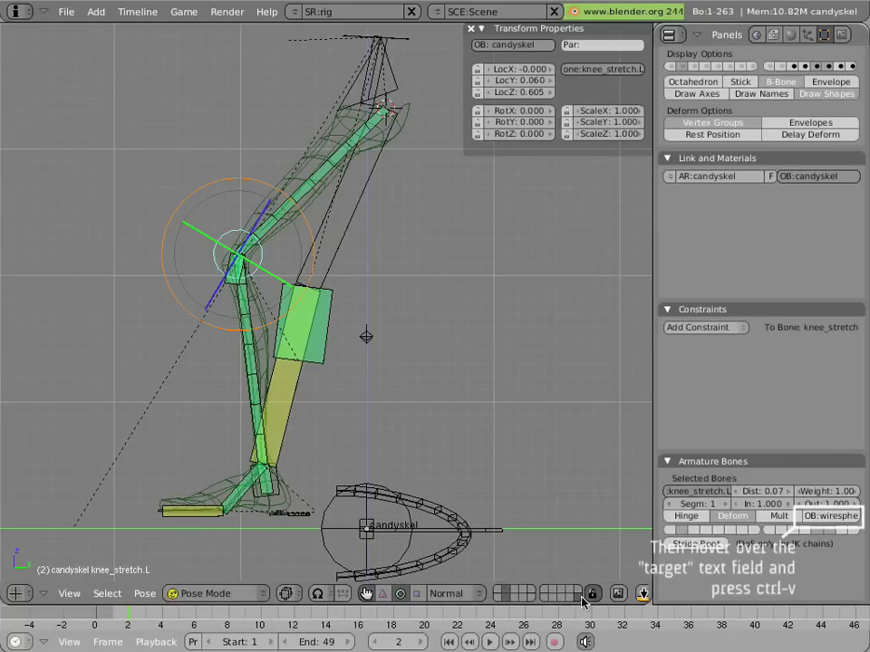
Test-move the knee circle control and hide the deforming bones' armature layer 1
key("g")
left_click(651, 404)
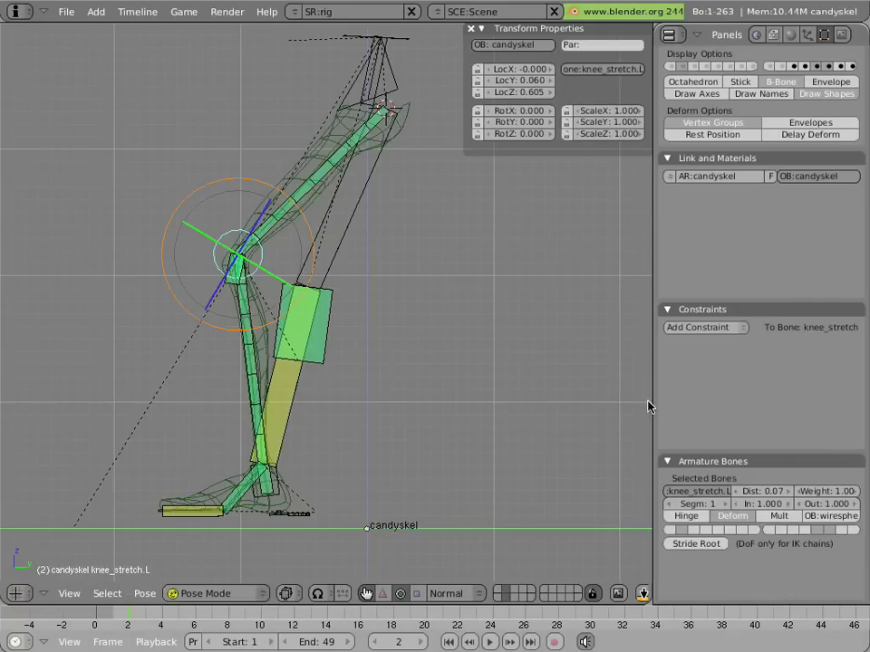
left_click(686, 68)
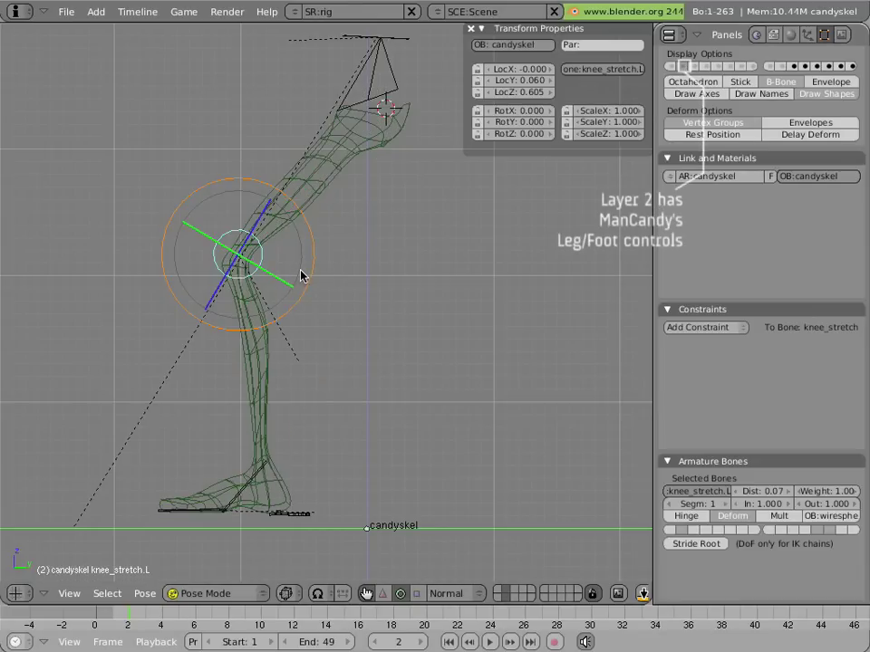
key("g")
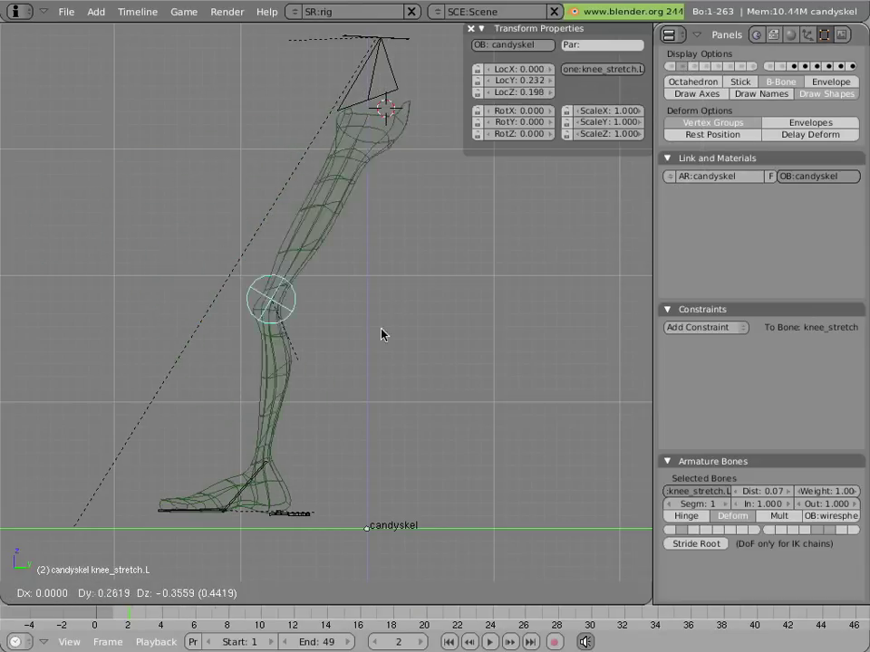
key("Escape")
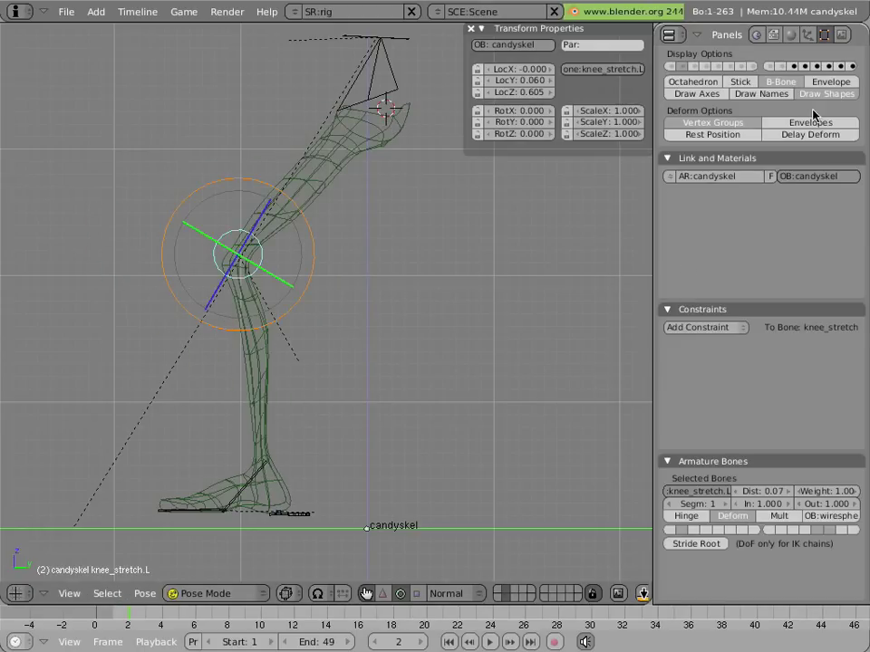
Re-enable the deforming and IK leg bone layers while keeping extra controls hidden
left_click(840, 66, "shift")
left_click(839, 66, "shift")
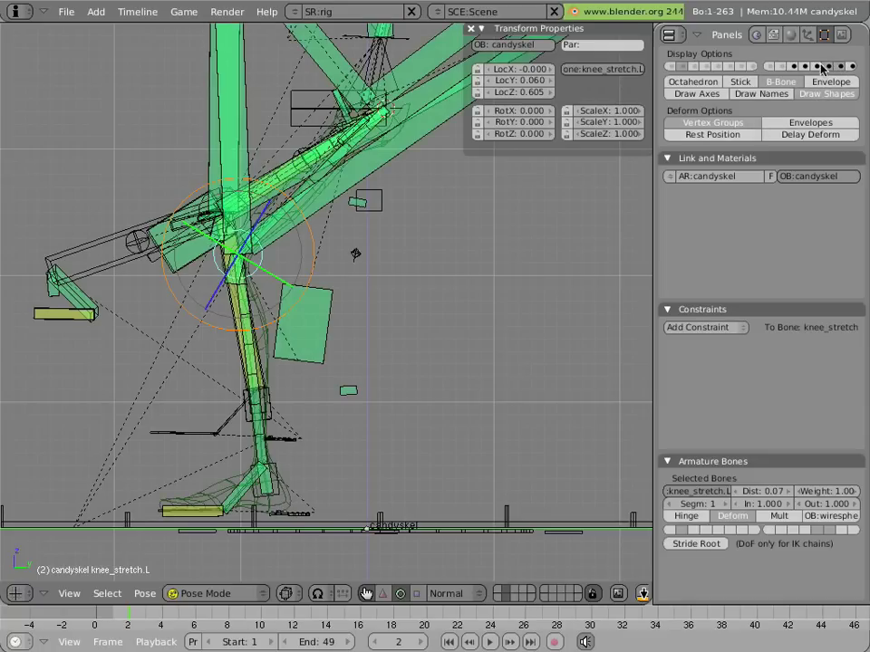
left_click(828, 66)
left_click(816, 66, "shift")
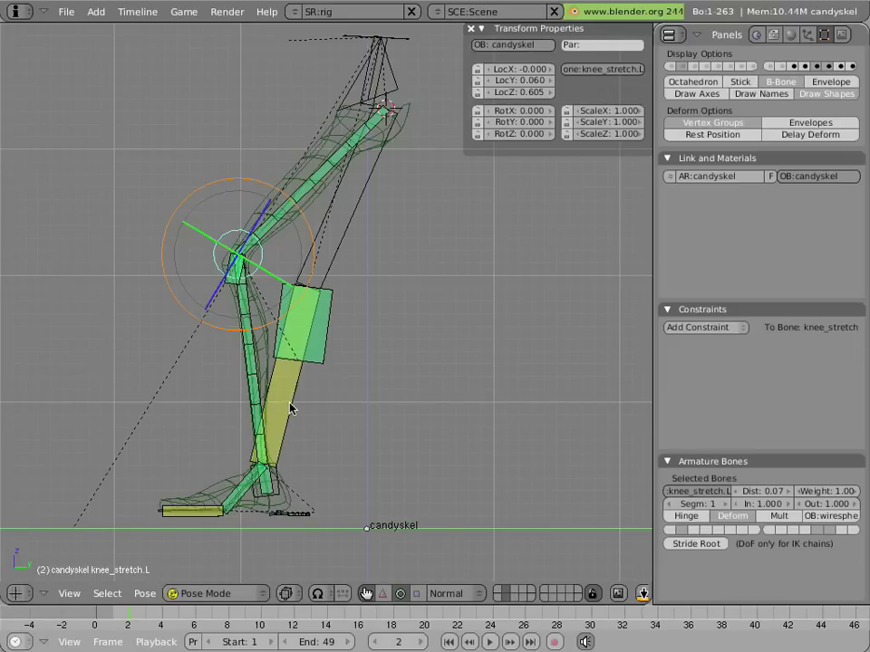
Select calf.L and calfIK.L, test-rotate calfIK.L, and draw the leg mesh solid
right_click(254, 379)
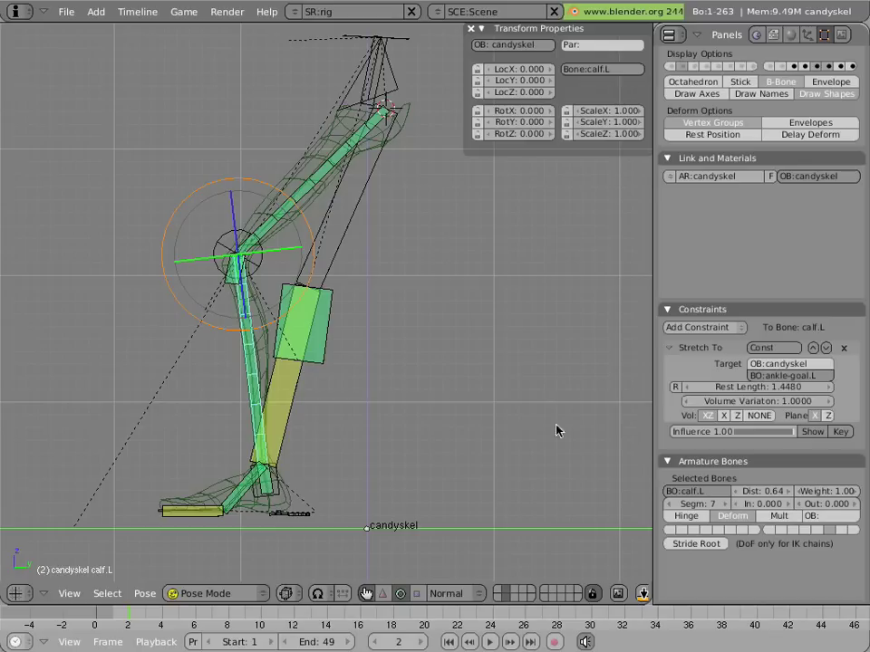
right_click(284, 421)
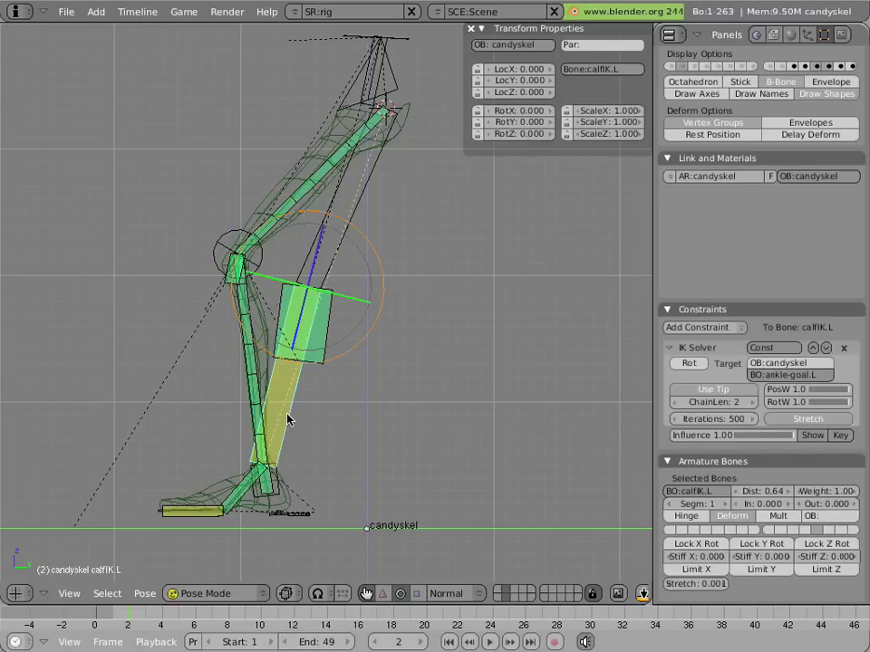
mouse_move(283, 421)
middle_mouse_down()
mouse_move(210, 401)
mouse_move(344, 308)
middle_mouse_up()
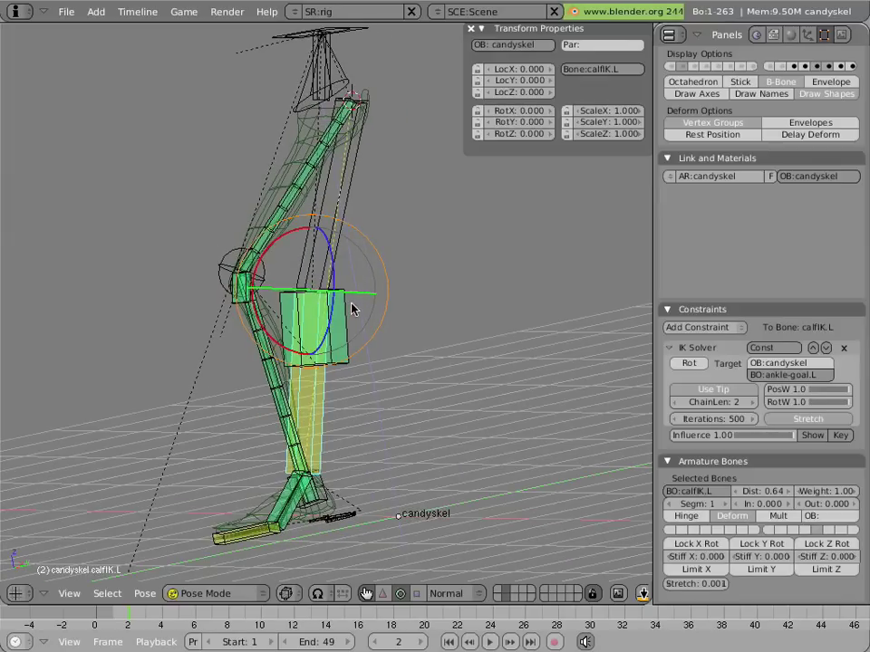
key("r")
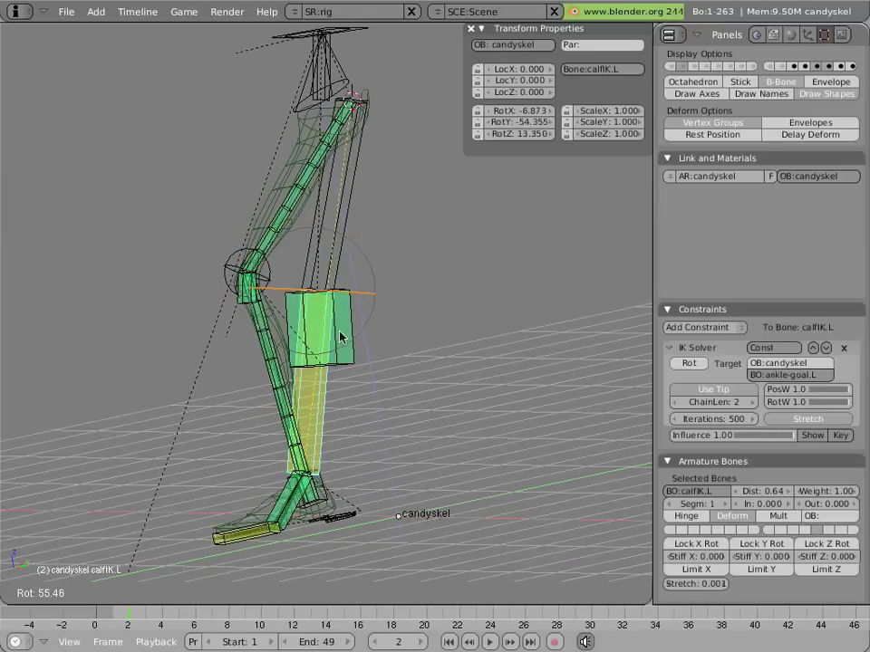
key("Escape")
scroll(208, 375, "up", 3)
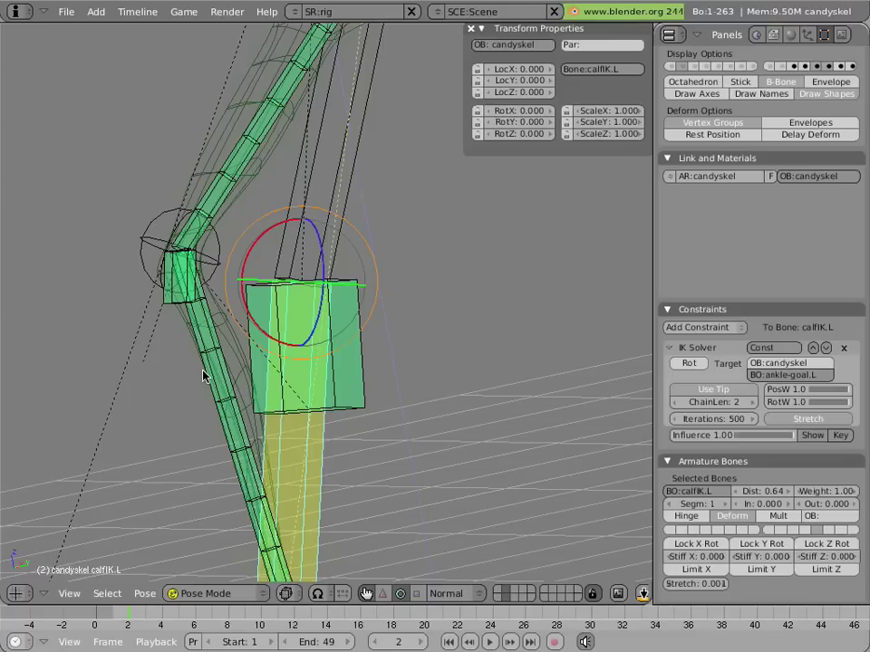
key("z")
key("r")
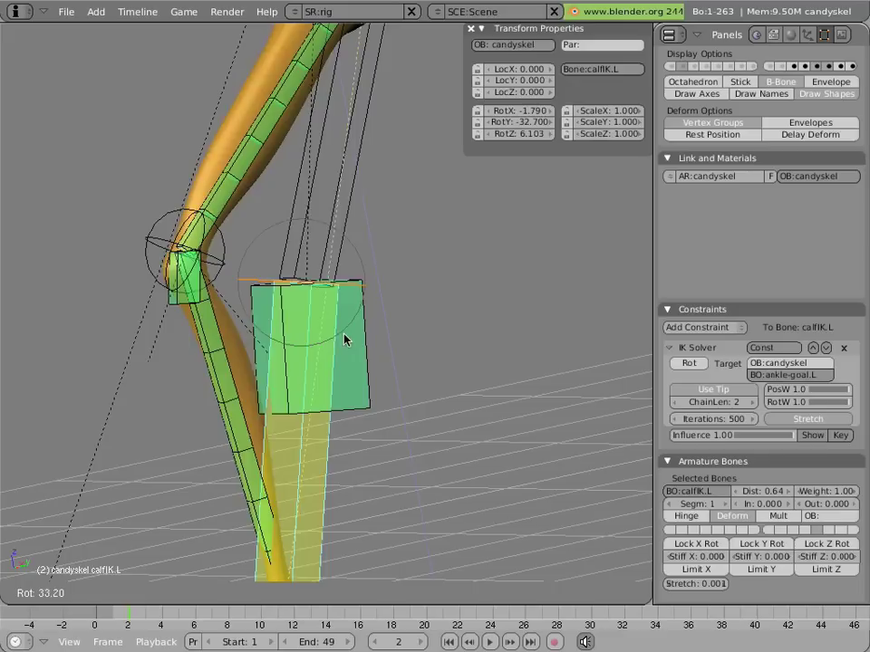
key("Escape")
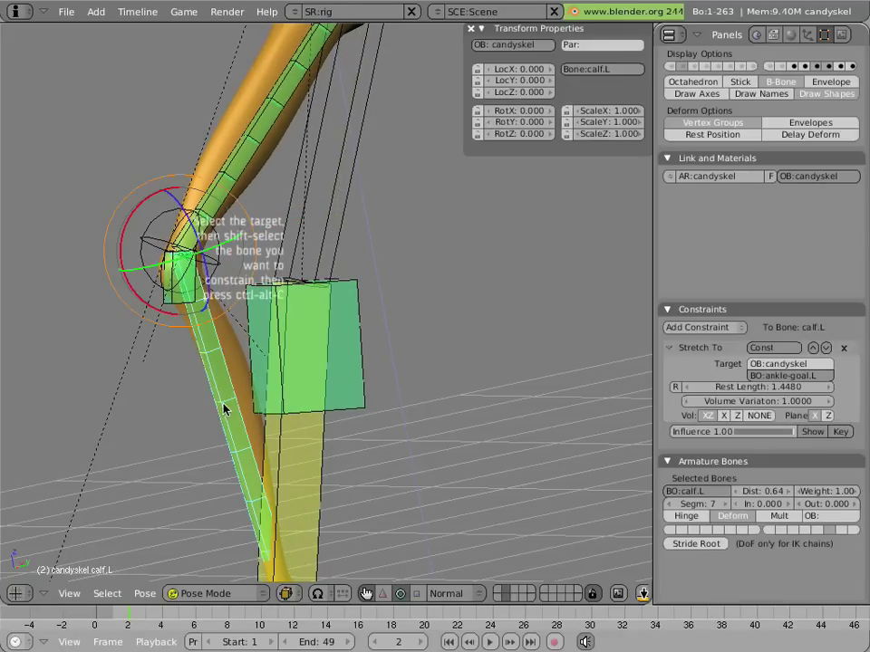
Add a Copy Rotation constraint to calf.L targeting calfIK.L in local space
right_click(249, 441, "shift")
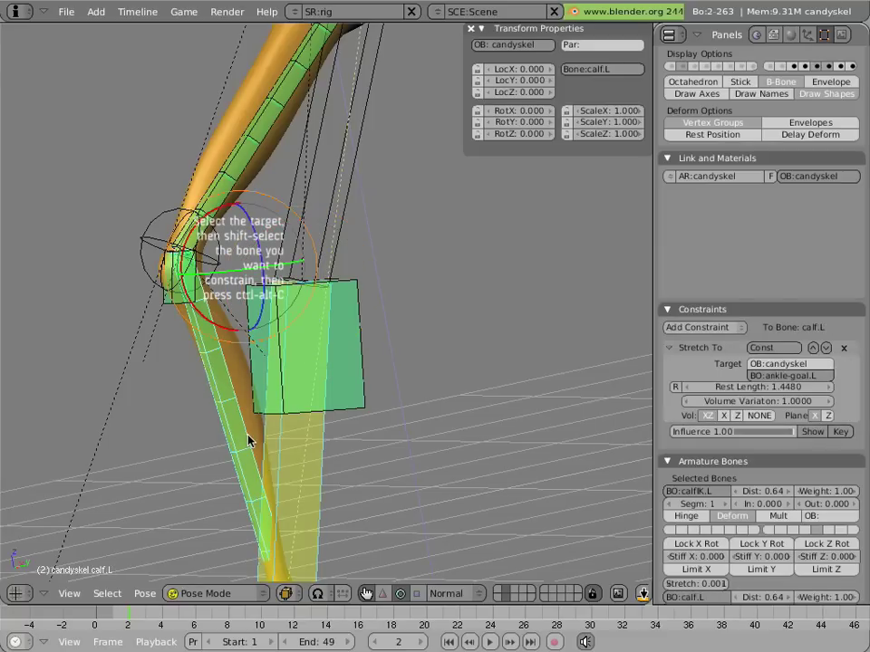
key("ctrl+alt+c")
left_click(249, 441)
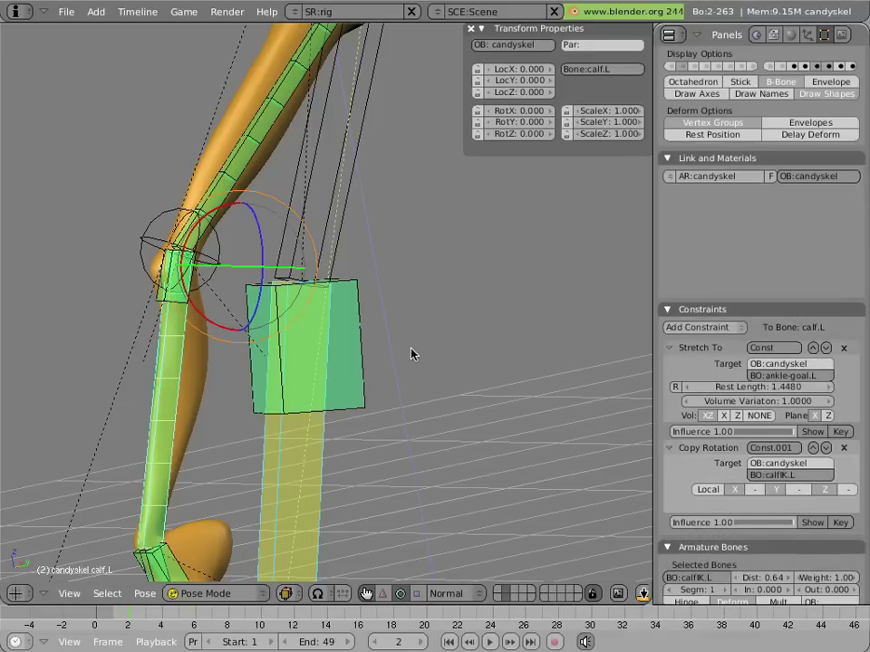
scroll(413, 350, "down", 2)
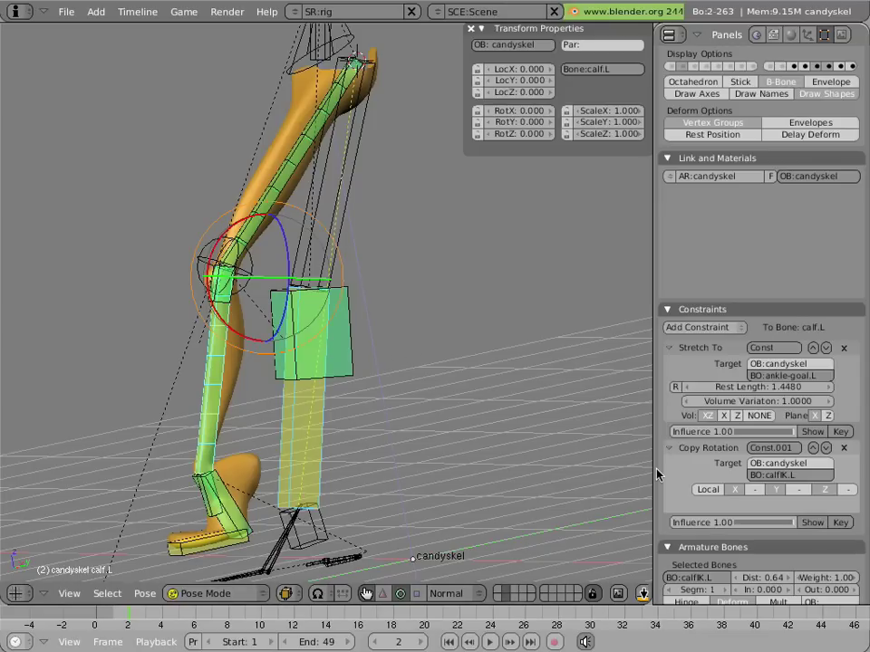
Move Copy Rotation above Stretch To on calf.L, then swing calfIK.L to test the lower leg
left_click(814, 452)
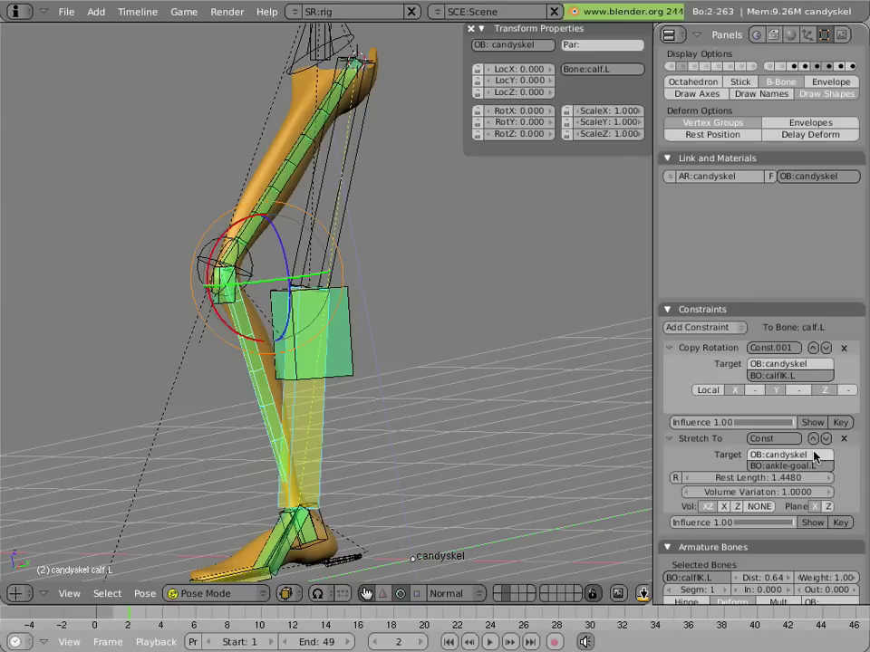
right_click(331, 406)
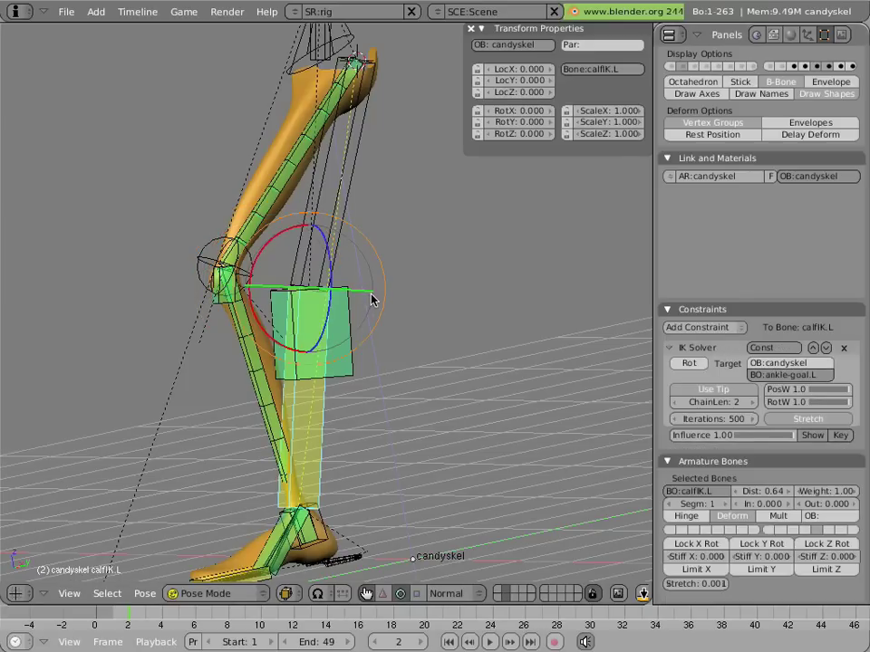
mouse_move(372, 299)
left_mouse_down()
mouse_move(376, 340)
mouse_move(288, 290)
mouse_move(391, 322)
mouse_move(317, 337)
left_mouse_up()
scroll(233, 321, "up", 2)
scroll(200, 300, "up", 1)
scroll(232, 312, "up", 1)
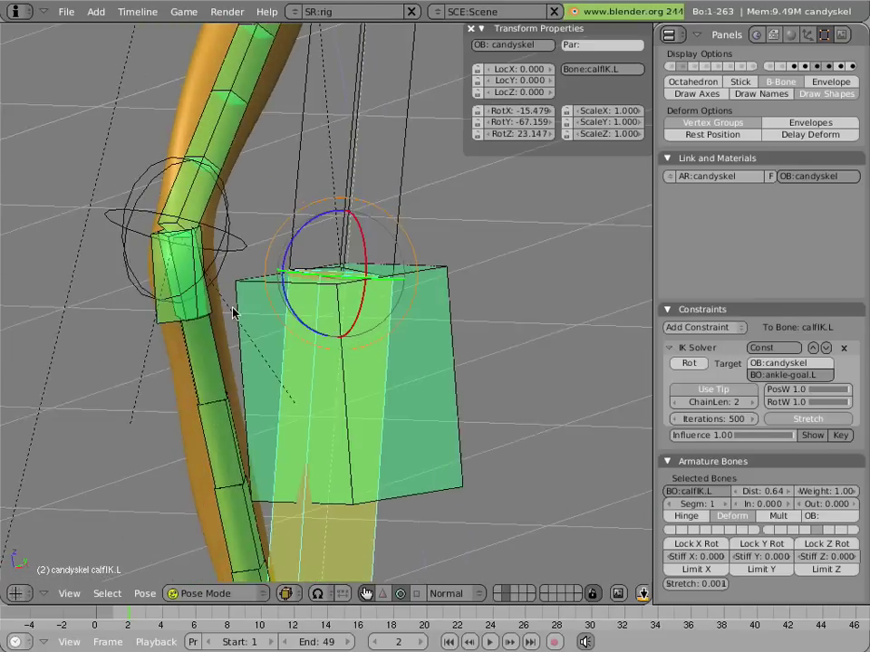
mouse_move(398, 285)
left_mouse_down()
mouse_move(290, 255)
mouse_move(331, 291)
left_mouse_up()
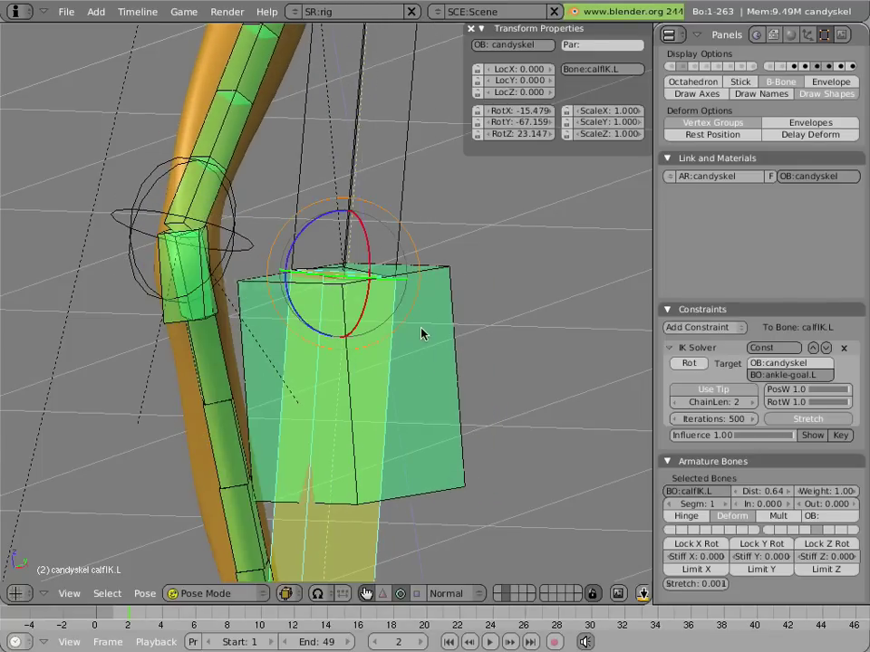
Clear calfIK.L's rotation and select the thigh.L bone
key("alt+r")
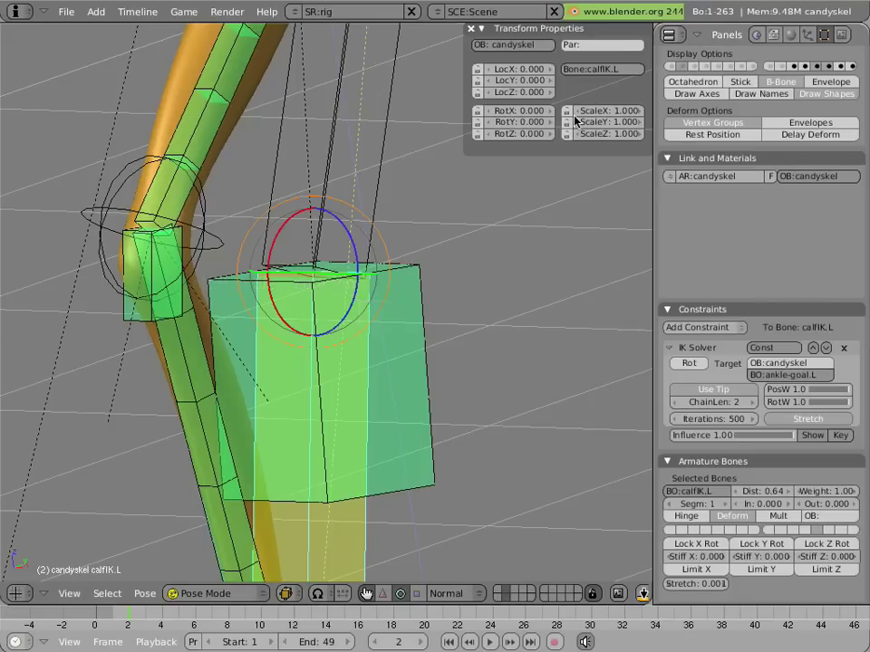
right_click(222, 127)
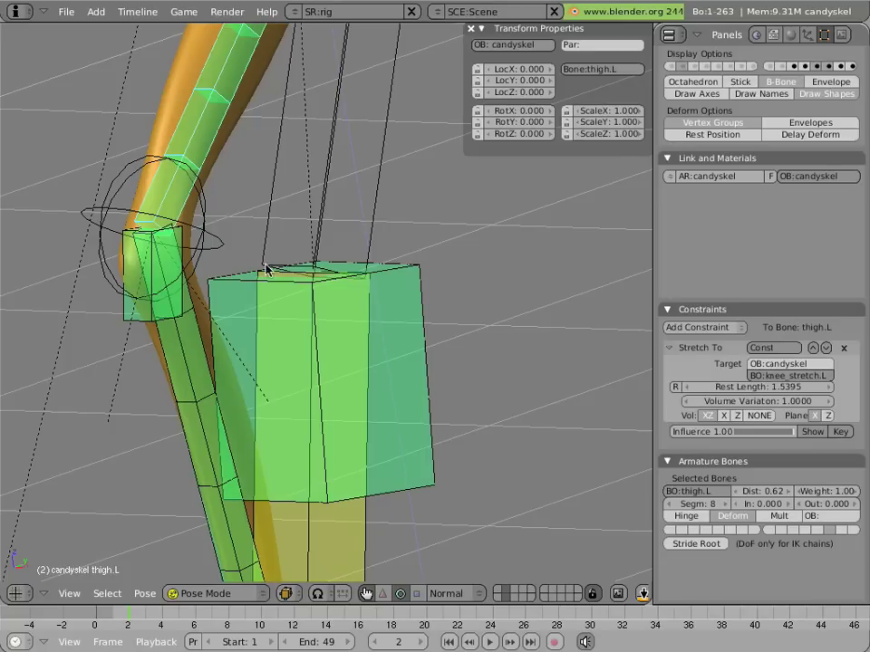
scroll(250, 268, "down", 5)
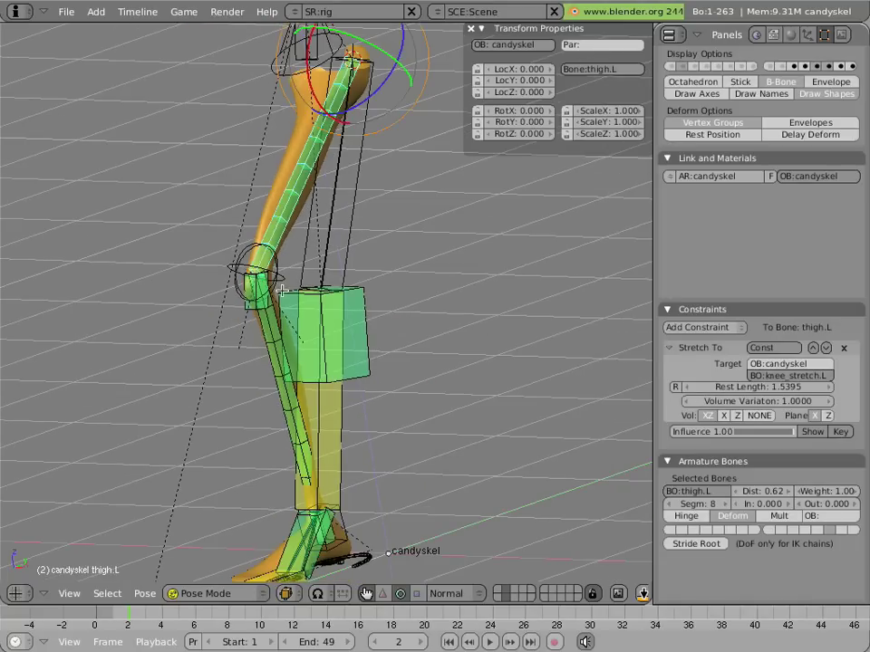
Test-move thigh.L in edit mode, return to pose mode, and frame the leg in side ortho view
key("Tab")
key("g")
key("Escape")
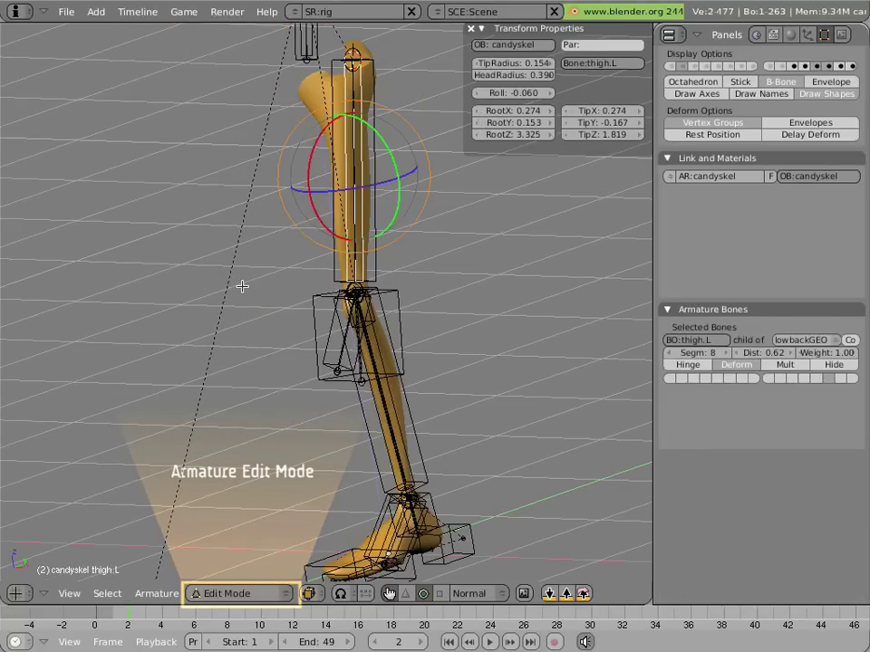
key("ctrl+Tab")
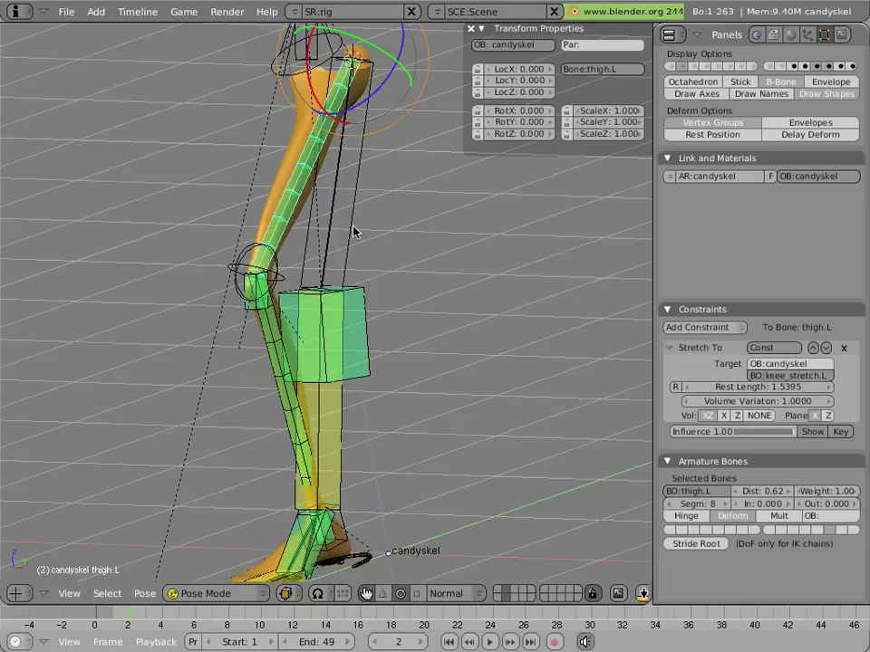
key("KP_3")
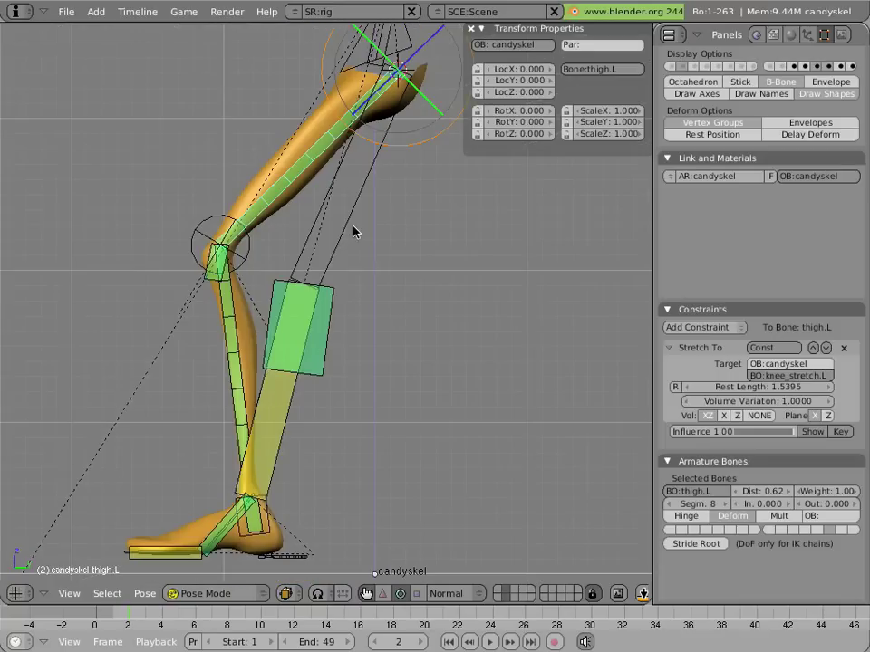
scroll(253, 199, "down", 2)
middle_click_drag(242, 214, 328, 162, "shift")
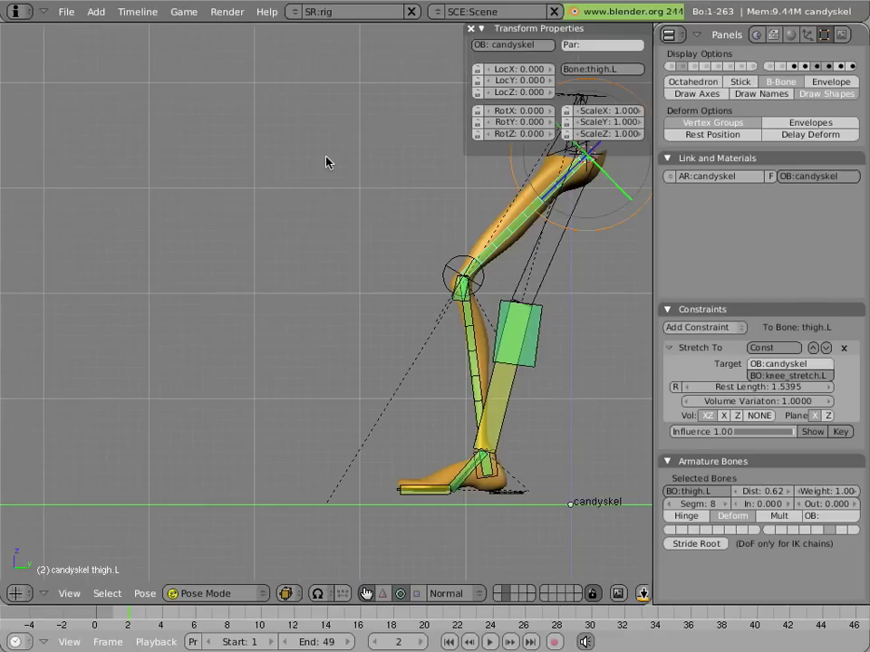
Add a new bone, Bone.002, at the 3D cursor beside the leg and tilt it diagonally
left_click(318, 147)
key("Tab")
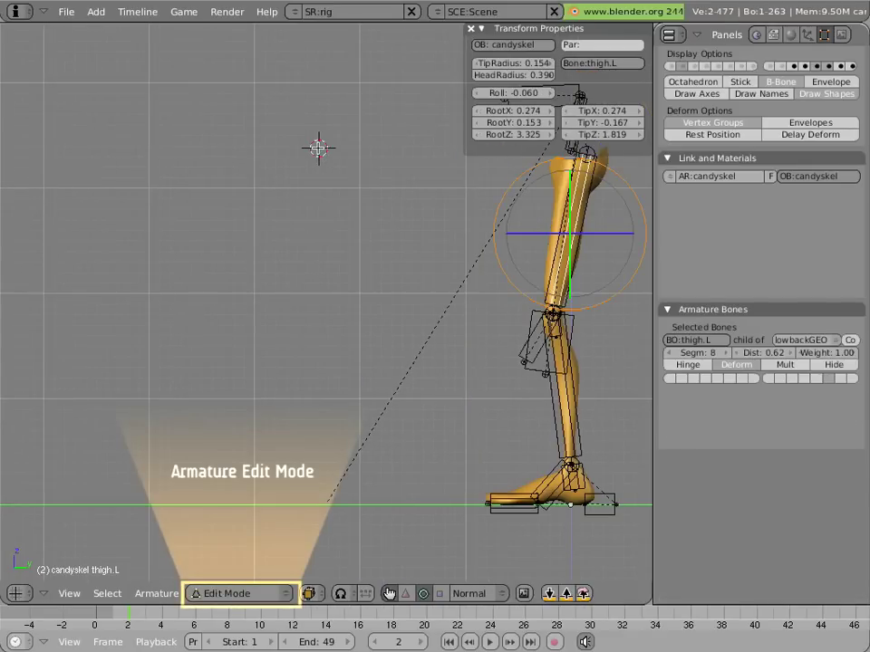
key("space")
left_click(382, 145)
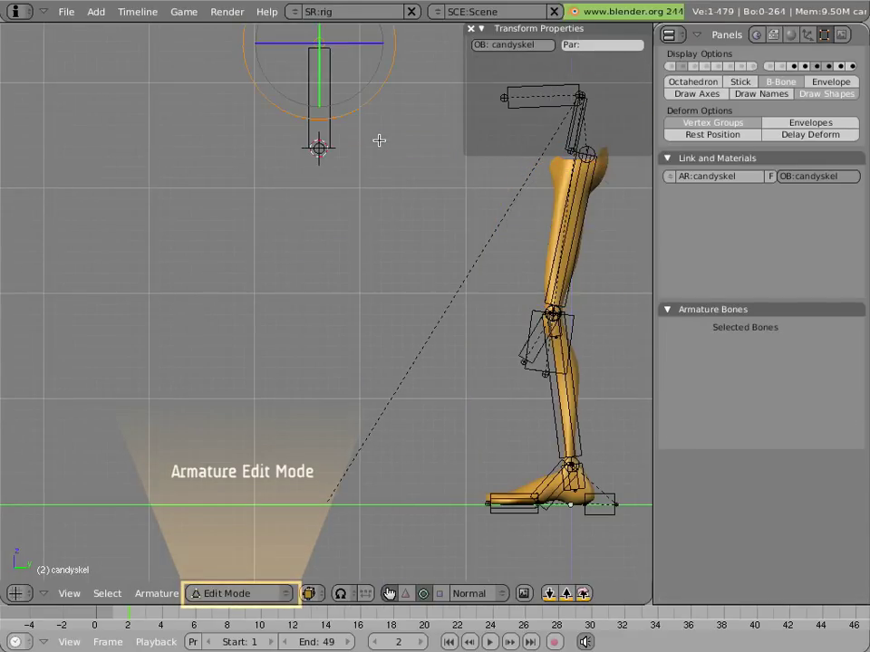
key("g")
left_click(283, 411)
left_click(308, 217)
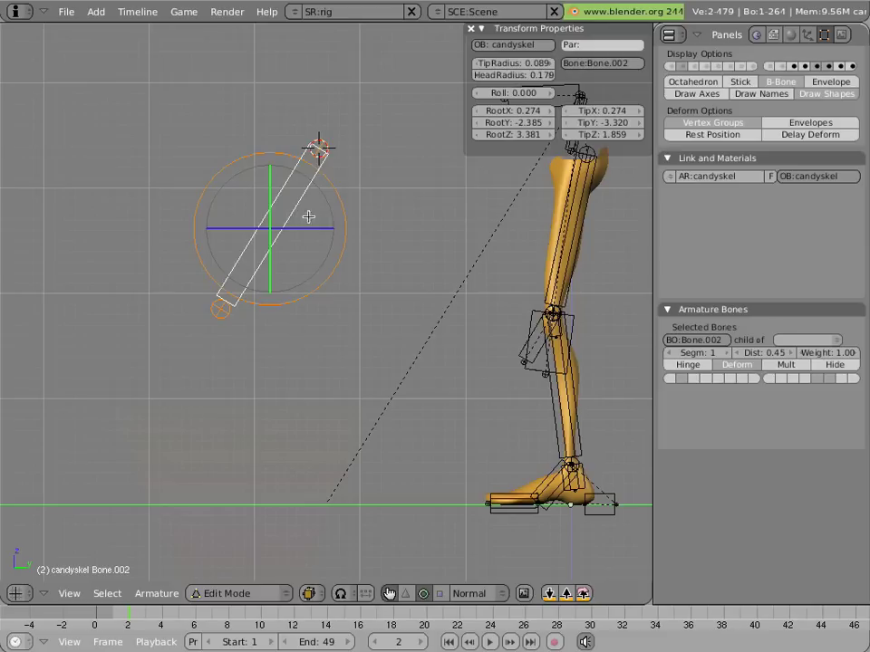
Subdivide the new bone into two and reposition the joint between them
key("w")
left_click(321, 217)
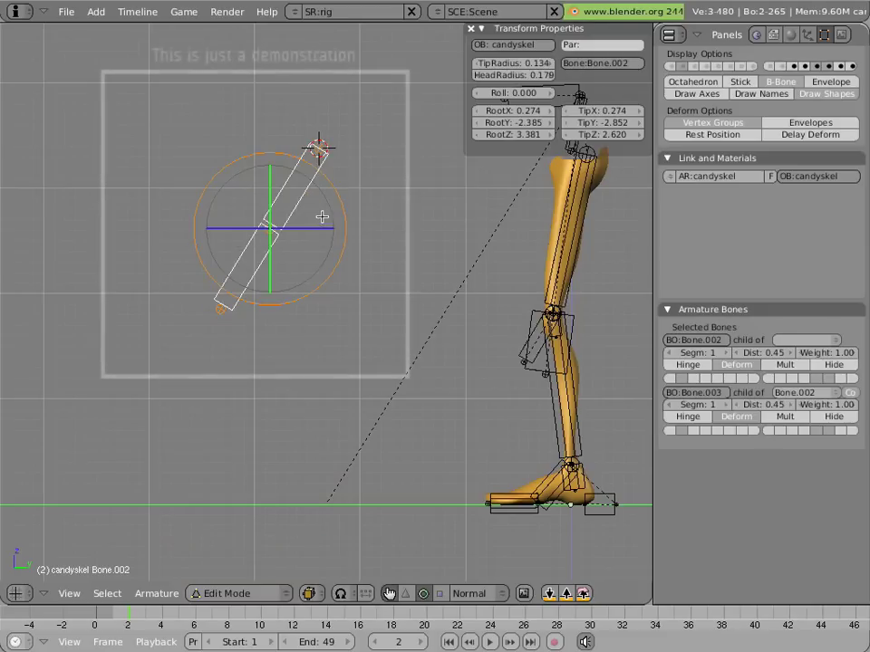
key("a")
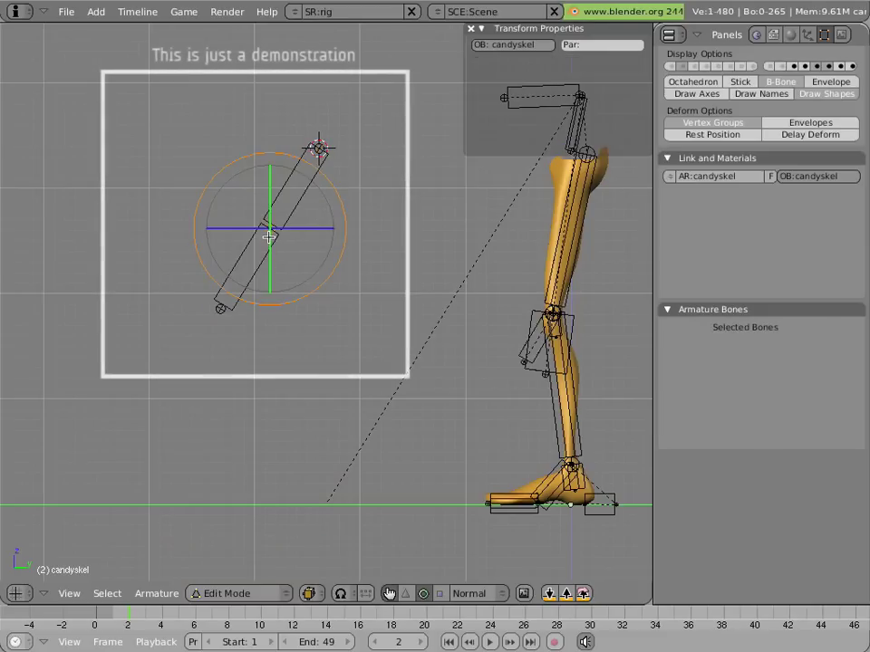
right_click(269, 237)
key("s")
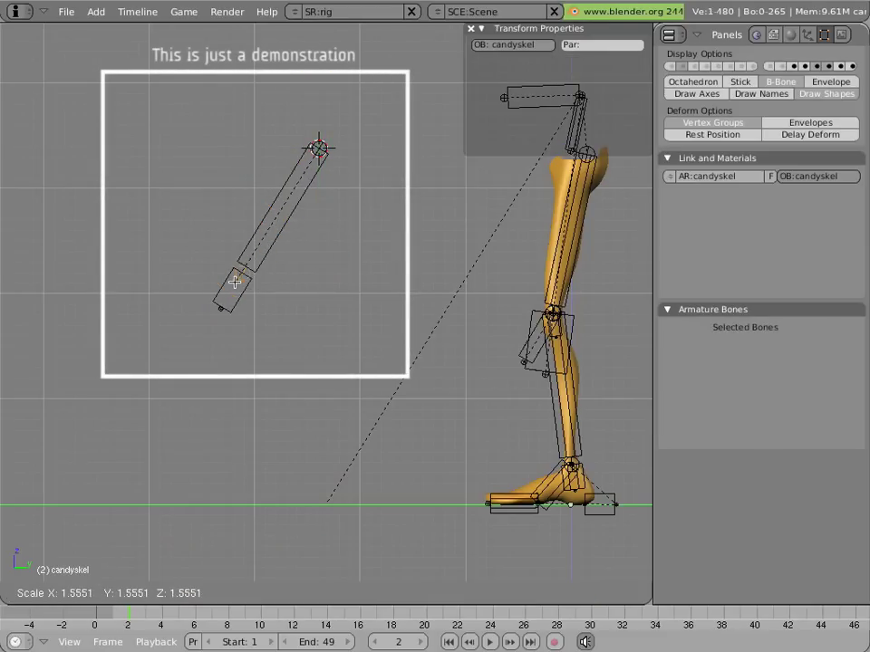
left_click(245, 276)
Extrude Bone.004 from Bone.003 and scale it up into a wider box bone
right_click(245, 287)
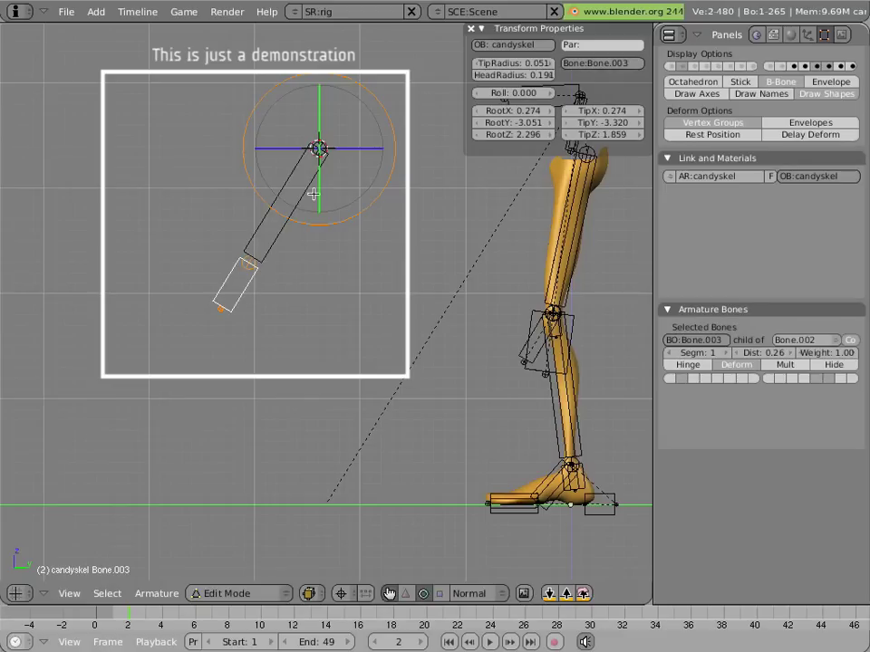
right_click(313, 194)
right_click(241, 290)
key("e")
right_click(275, 295)
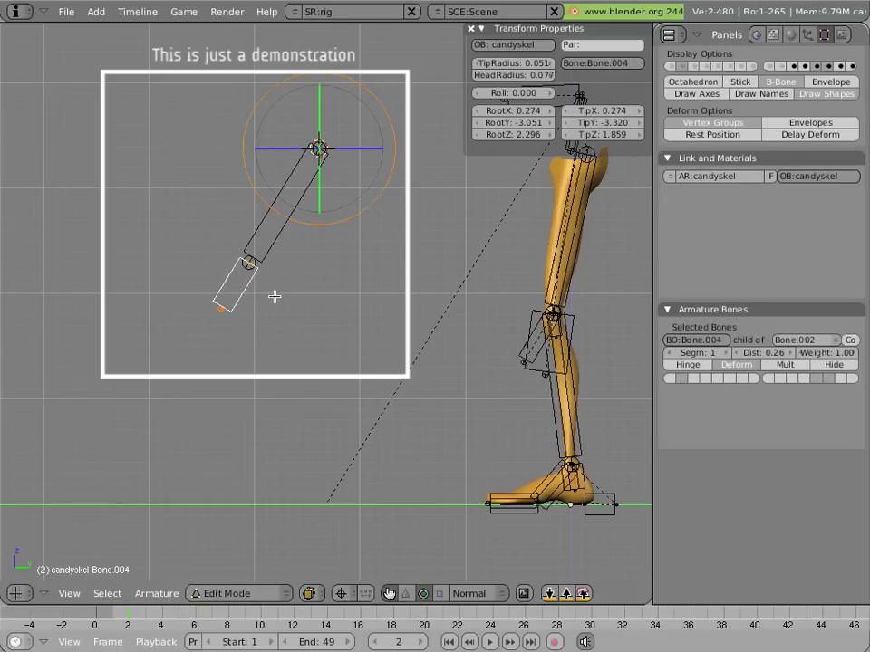
key("s")
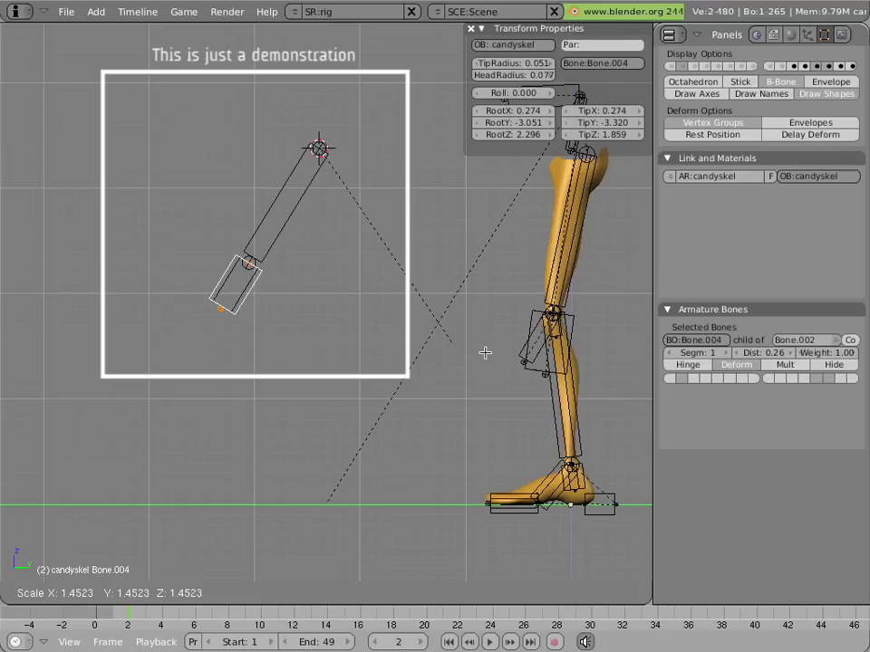
left_click(501, 361)
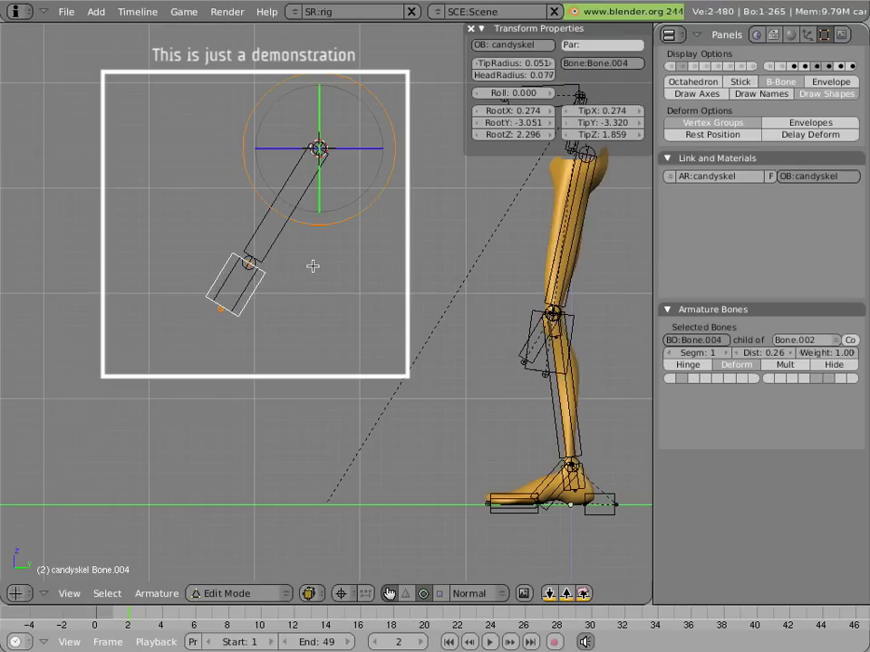
In pose mode, give Bone.002 several B-bone segments
key("ctrl+Tab")
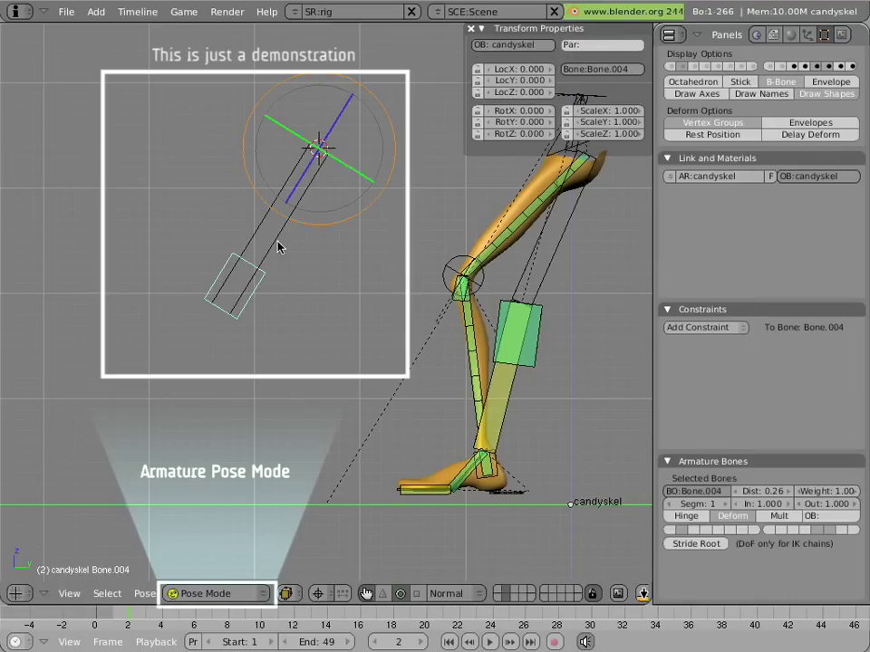
right_click(278, 258)
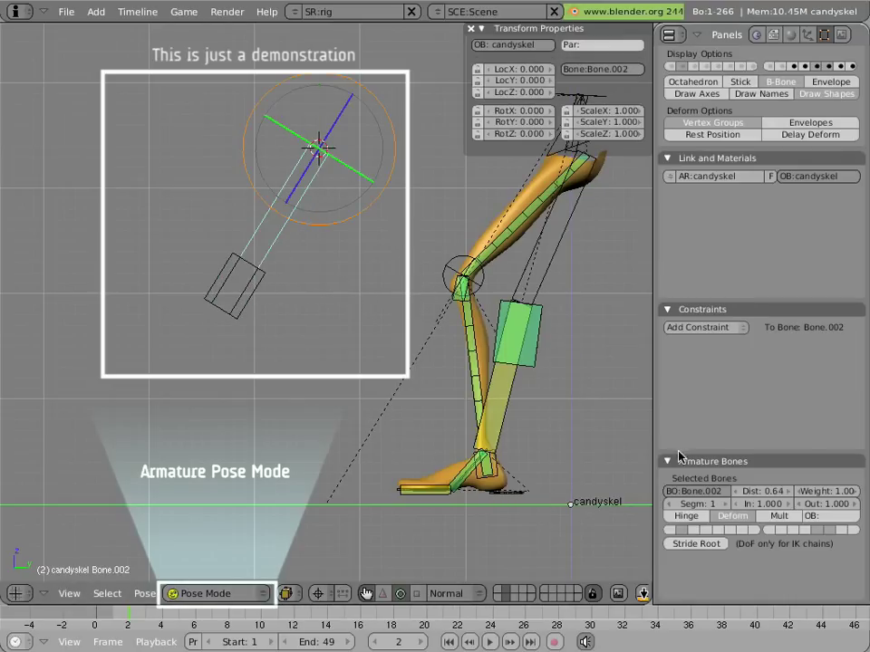
triple_click(724, 505)
type("8")
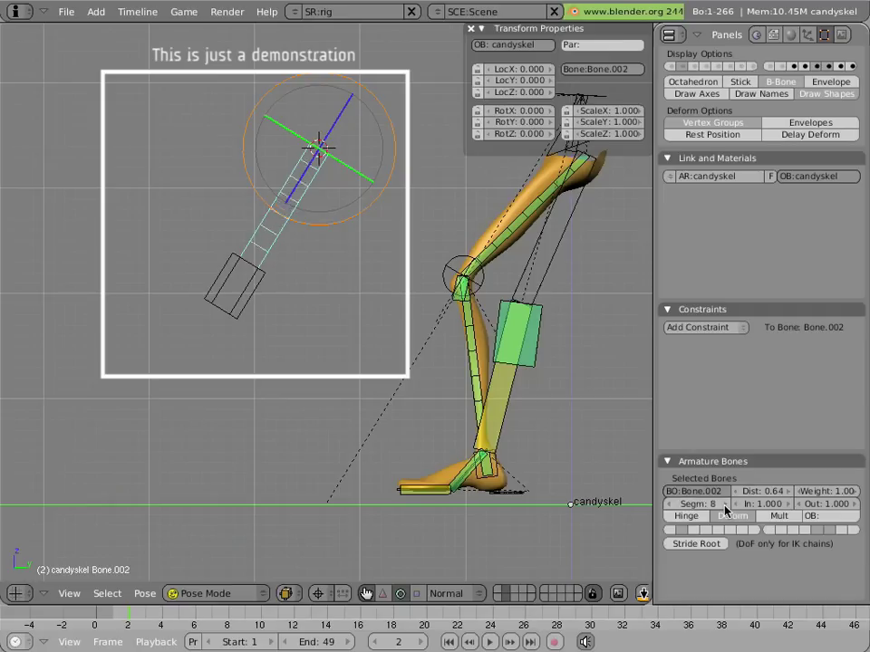
Make Bone.003 copy Bone.004's rotation, then test-rotate Bone.004 and cancel
right_click(259, 300)
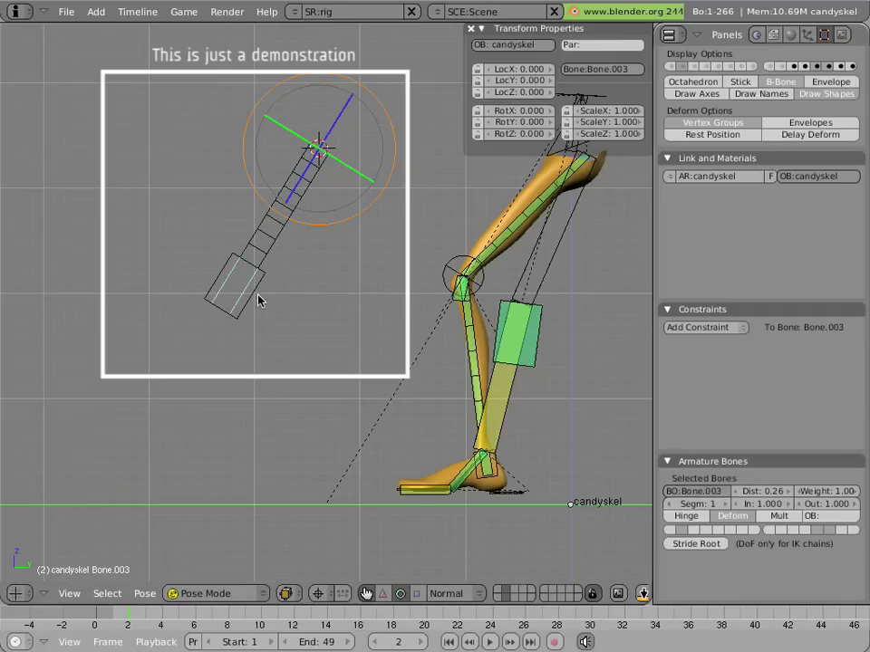
right_click(251, 297, "shift")
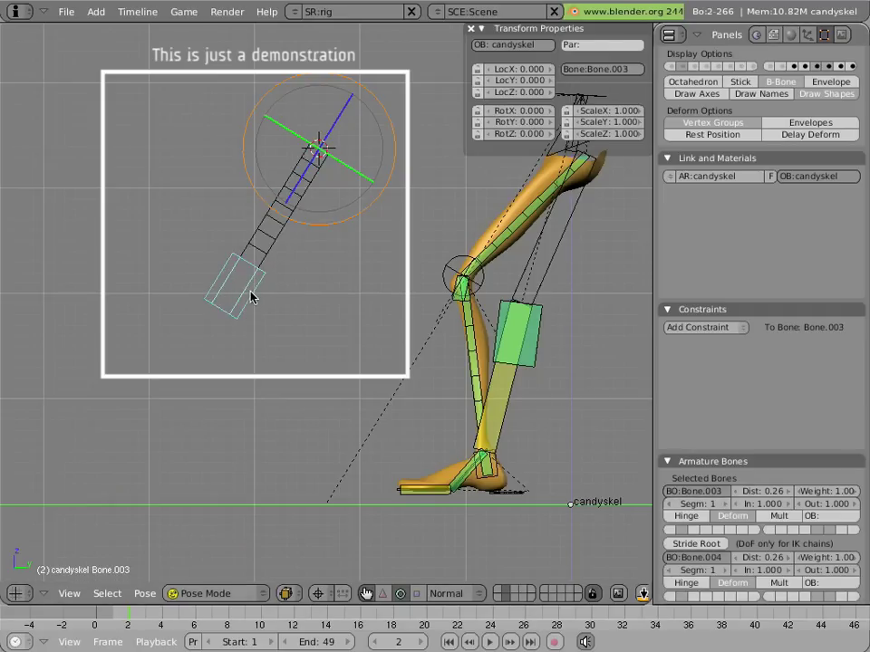
key("ctrl+alt+c")
left_click(251, 293)
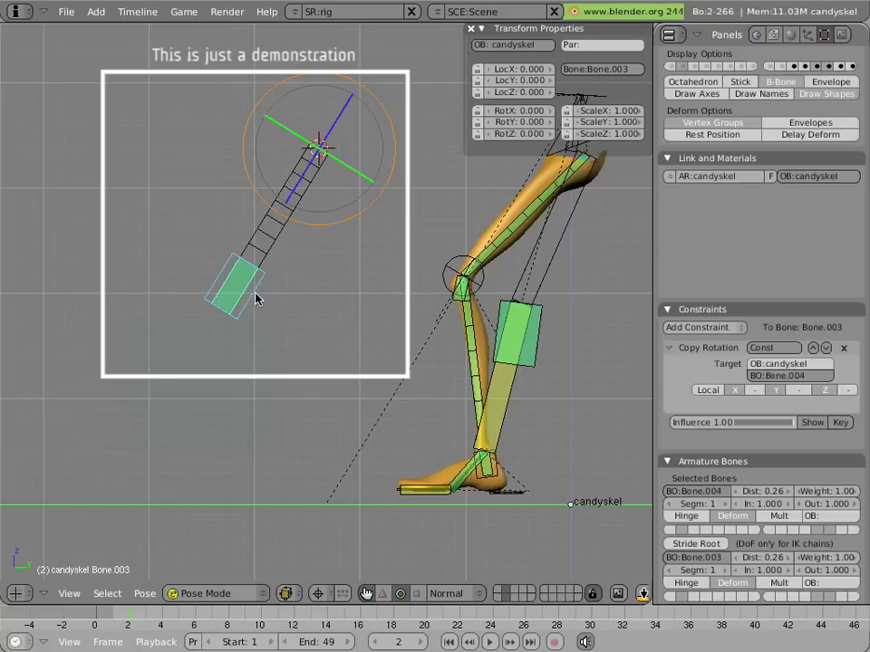
right_click(259, 296)
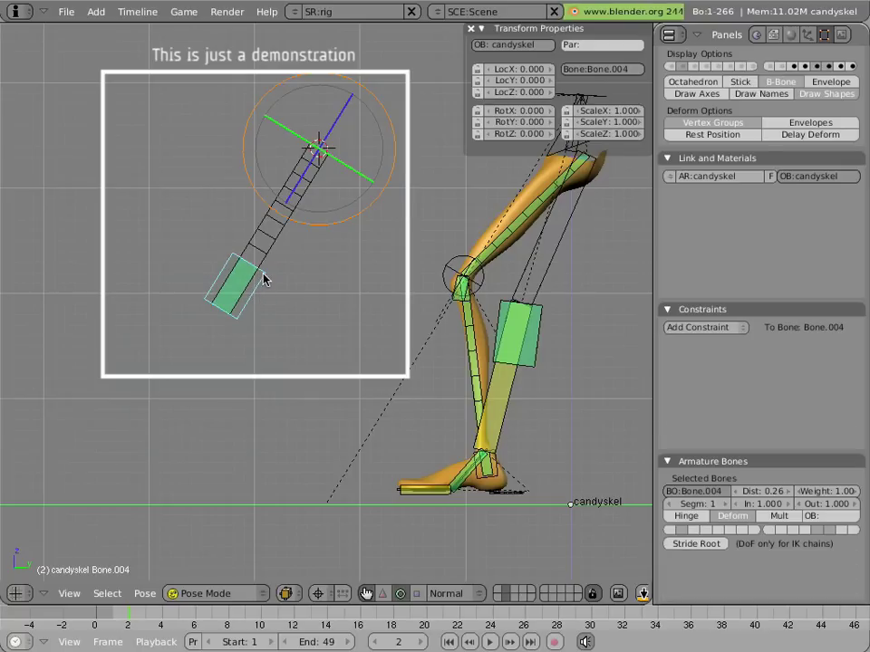
key("r")
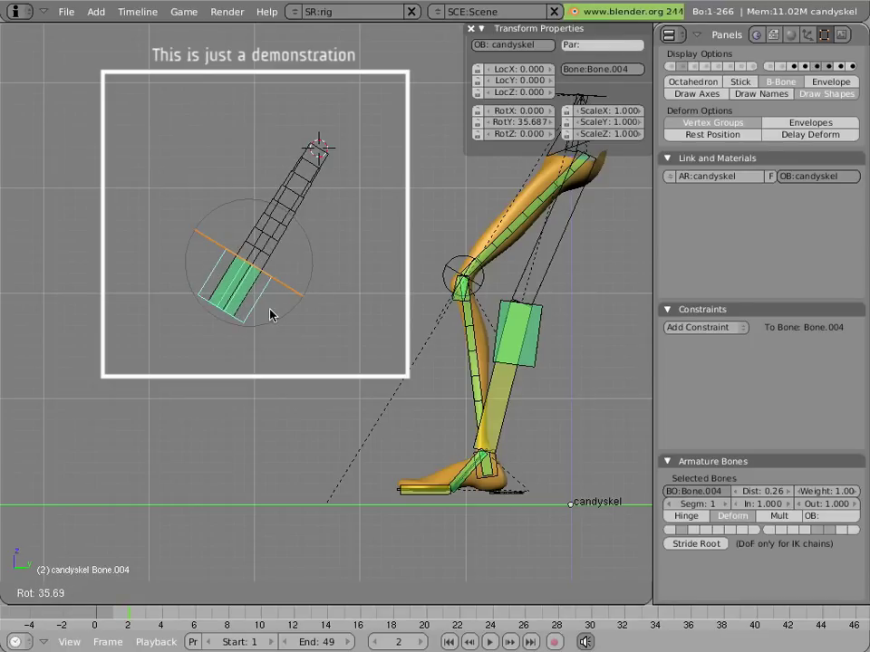
key("Escape")
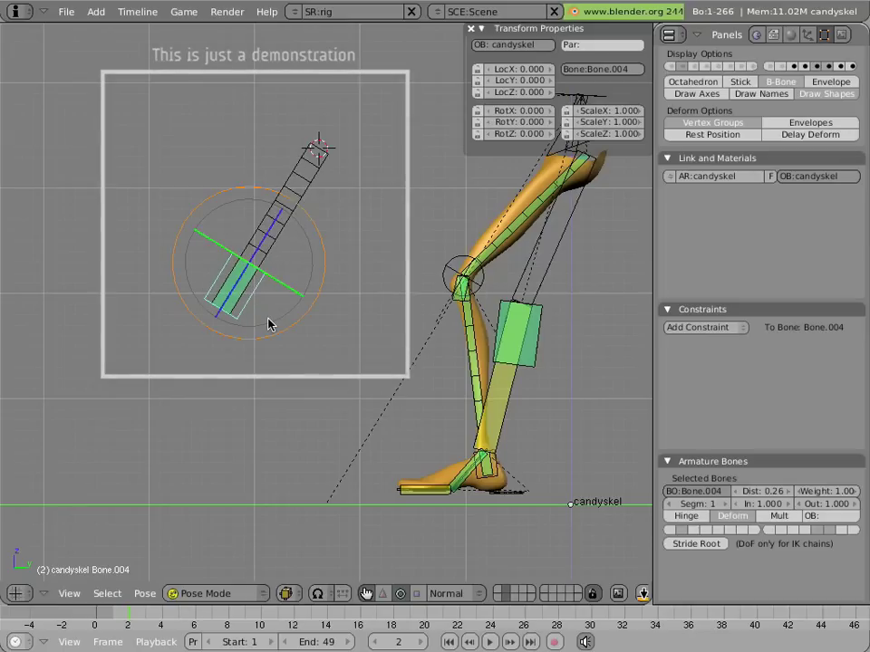
In edit mode, select thigh.L alone, hide one bone layer, and recentre the leg in view
key("Tab")
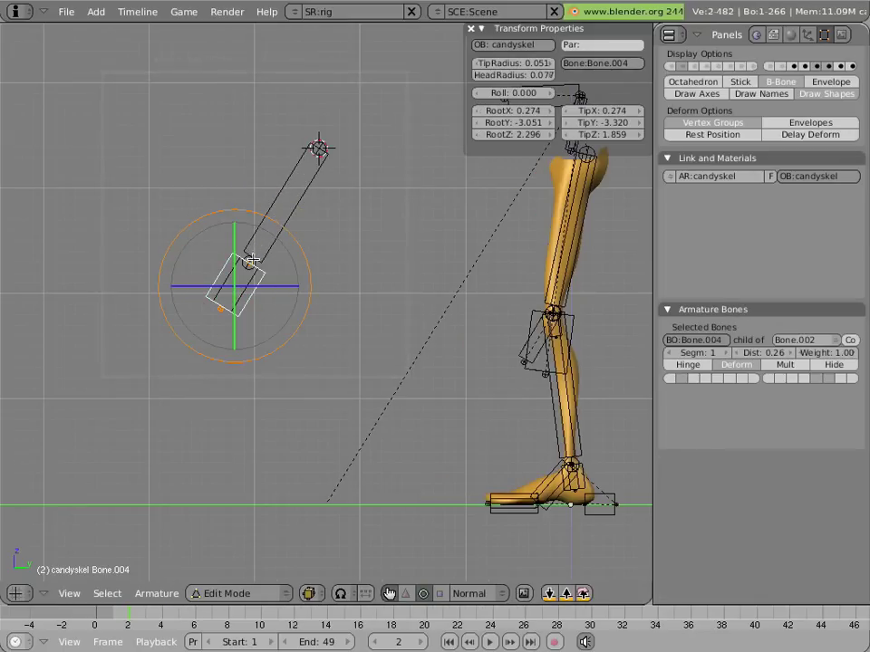
key("a")
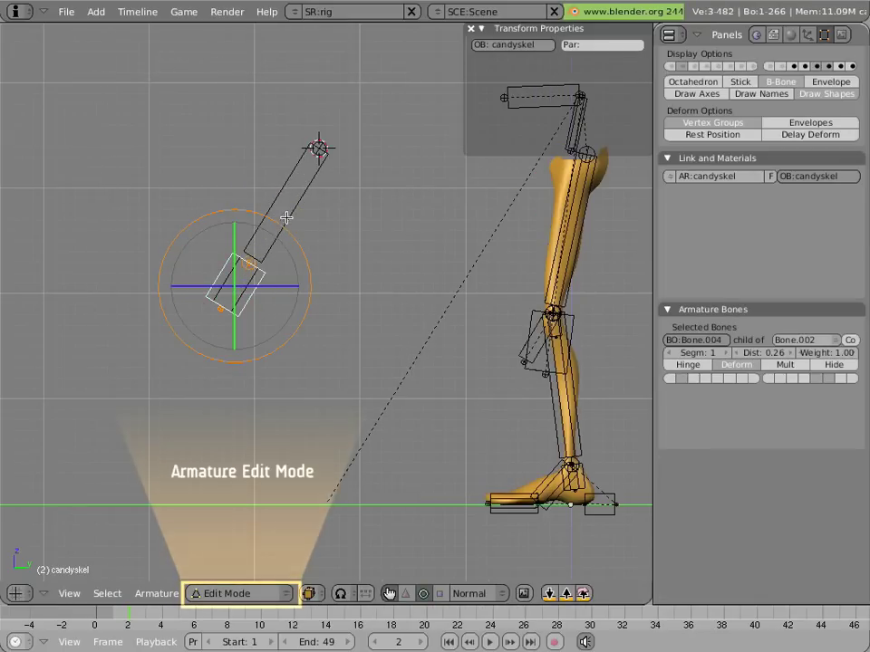
right_click(562, 292)
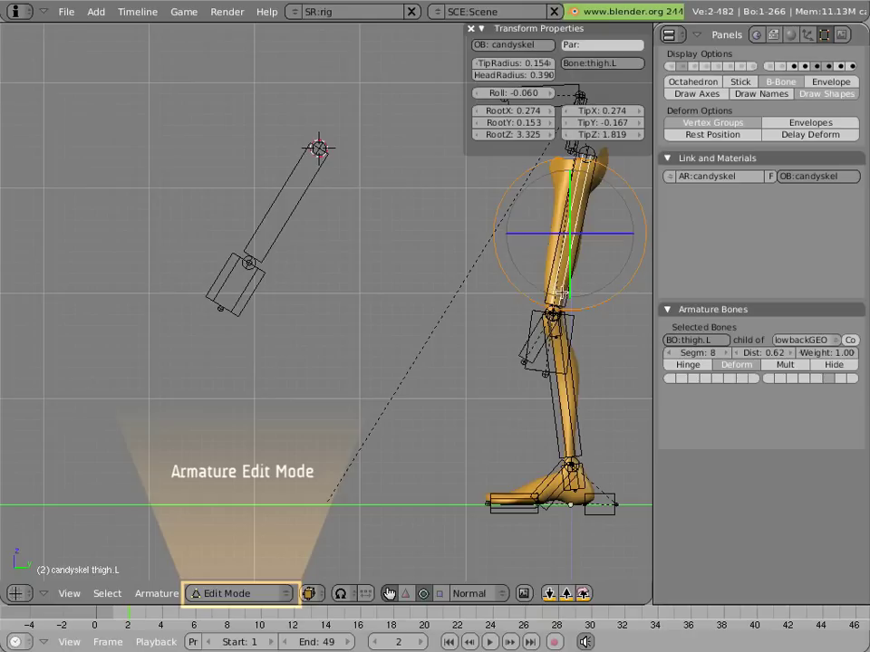
left_click(827, 69)
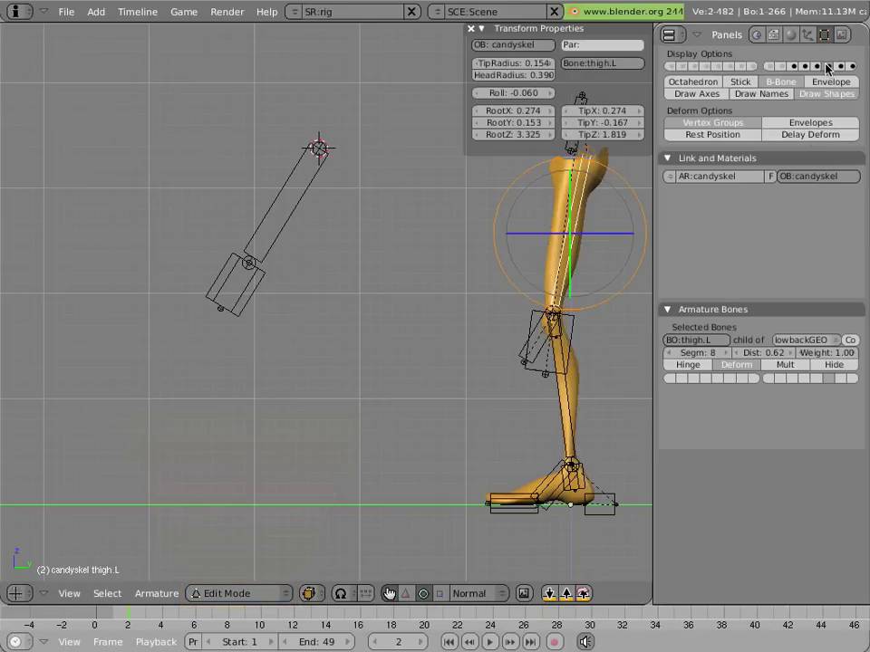
mouse_move(569, 297)
middle_mouse_down("shift")
mouse_move(428, 268)
mouse_move(411, 287)
middle_mouse_up("shift")
scroll(455, 269, "up", 3)
scroll(435, 277, "down", 3)
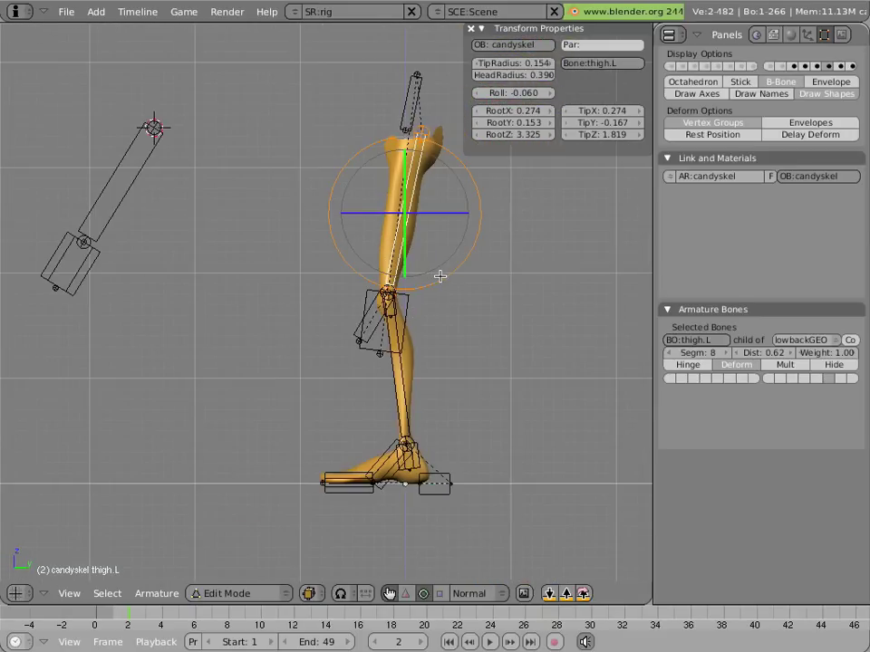
scroll(419, 288, "up", 2)
scroll(418, 288, "down", 2)
Temporarily stretch thigh.L, scaling it from its top joint with the 3D cursor as pivot
right_click(421, 134)
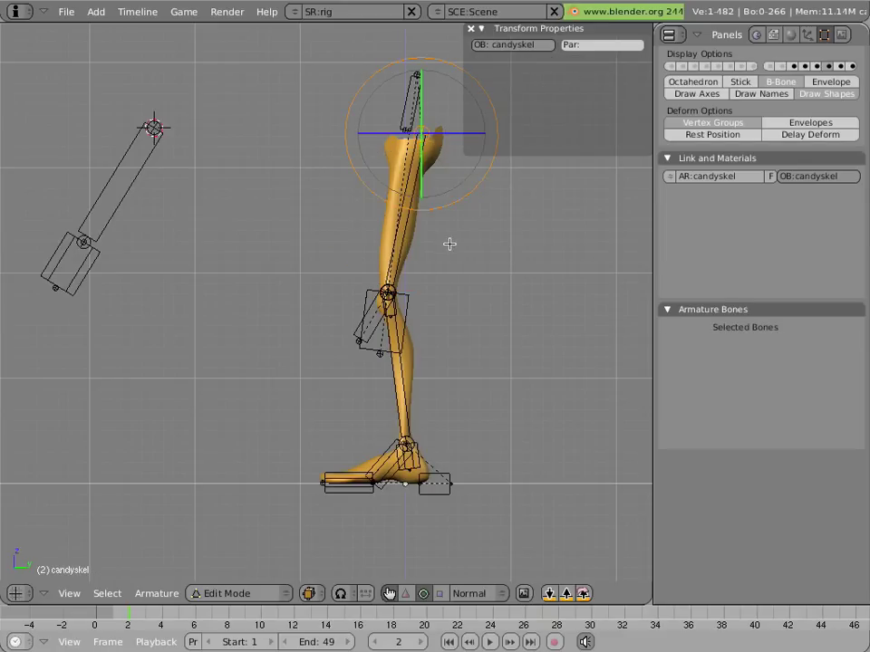
key("shift+s")
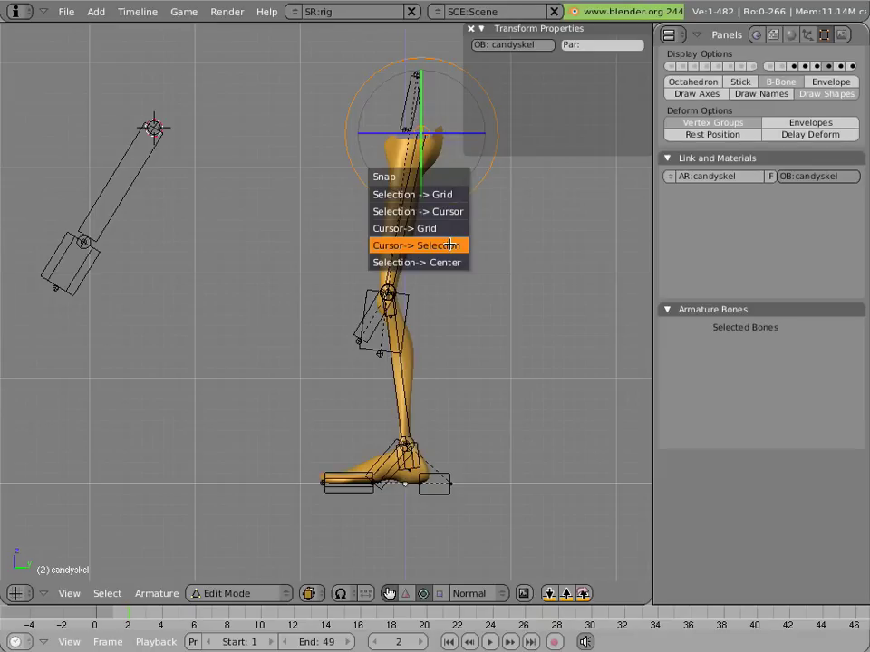
left_click(450, 244)
right_click(408, 253)
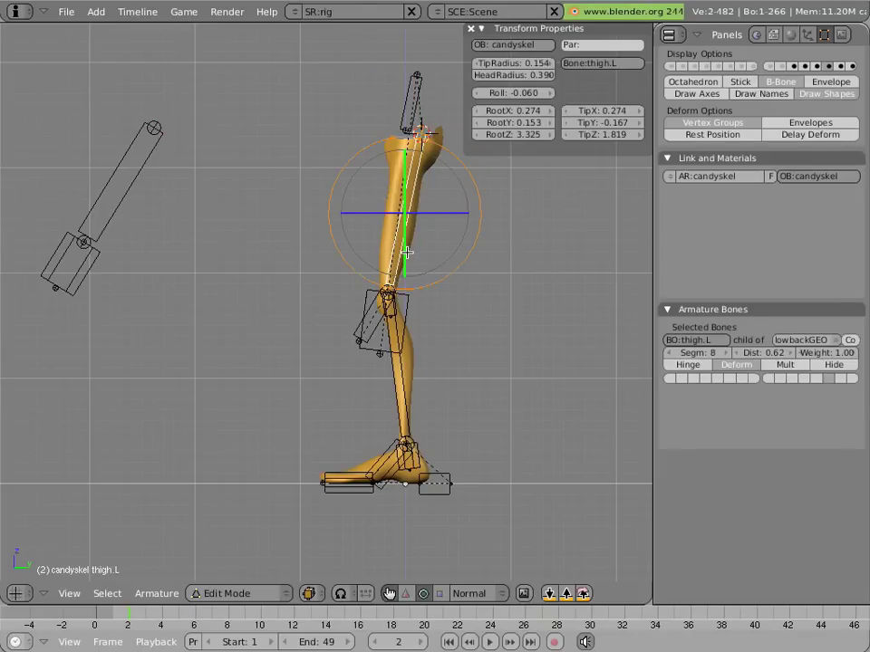
key("period")
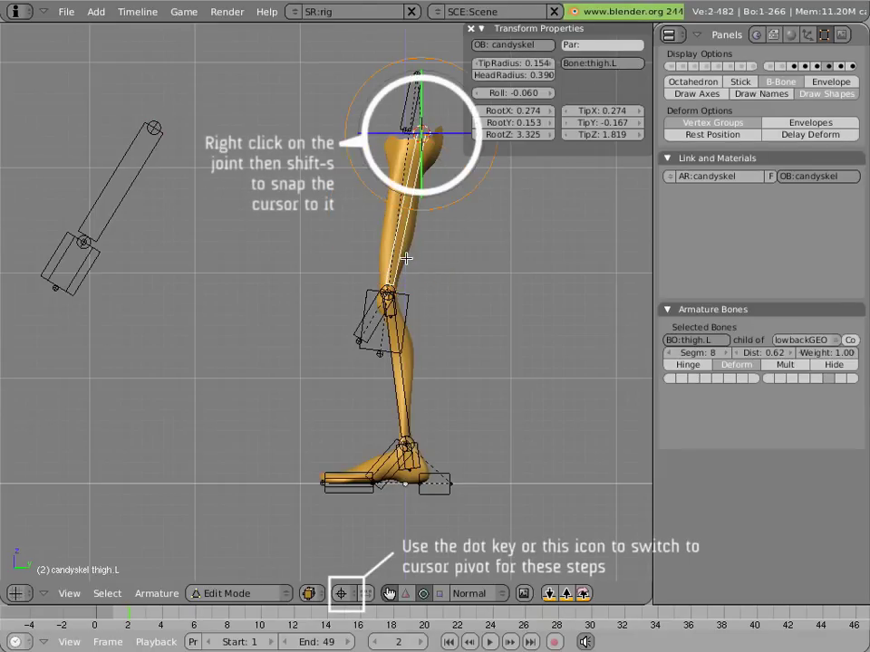
key("s")
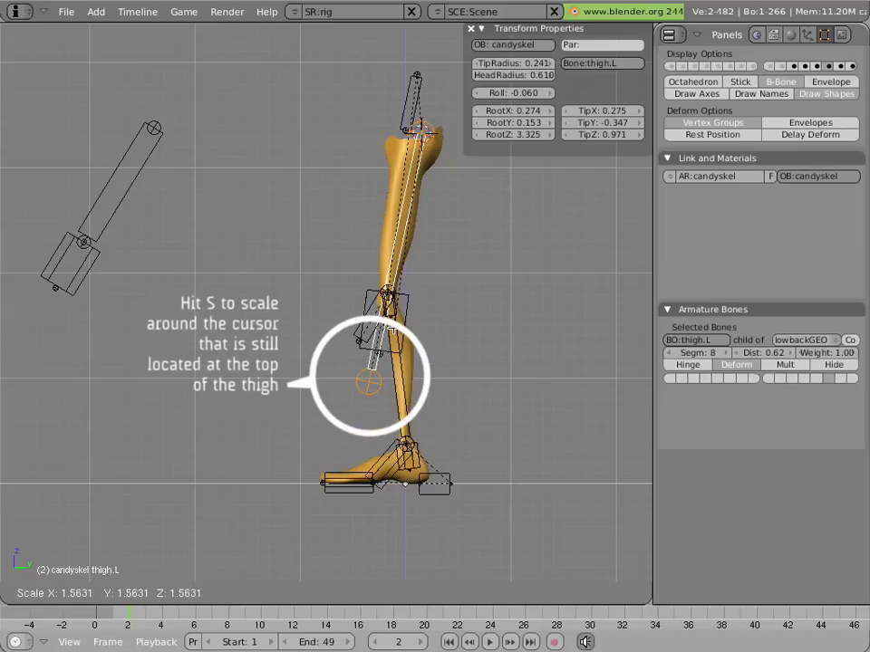
left_click(403, 366)
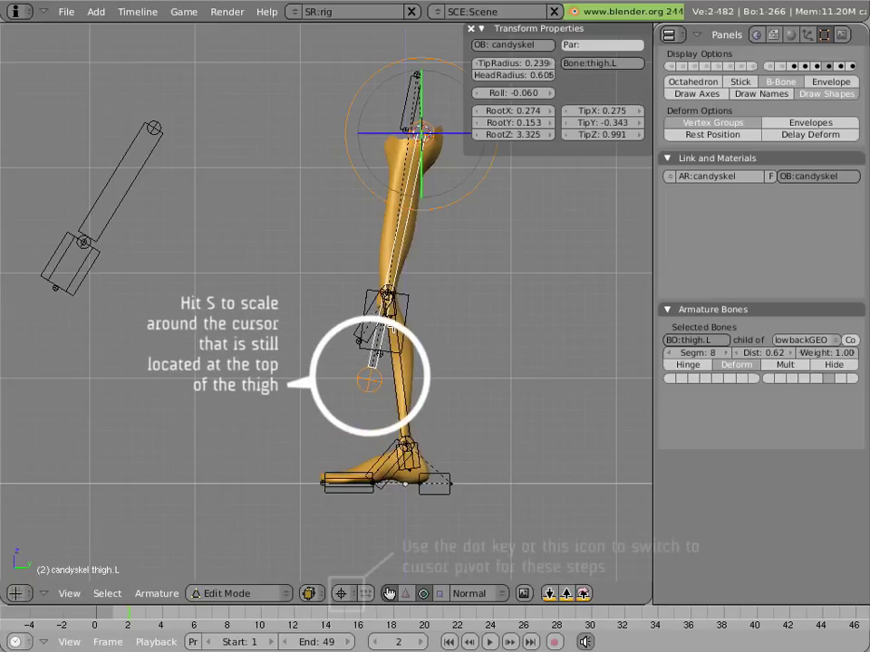
Snap the 3D cursor to the stretched thigh's tip, then undo the stretch
right_click(373, 379)
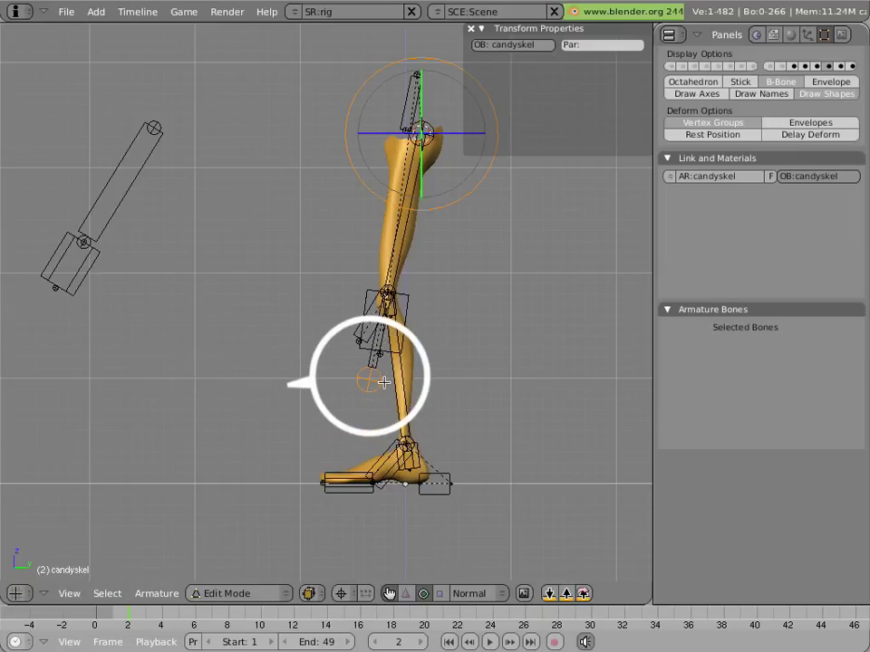
key("shift+s")
left_click(391, 385)
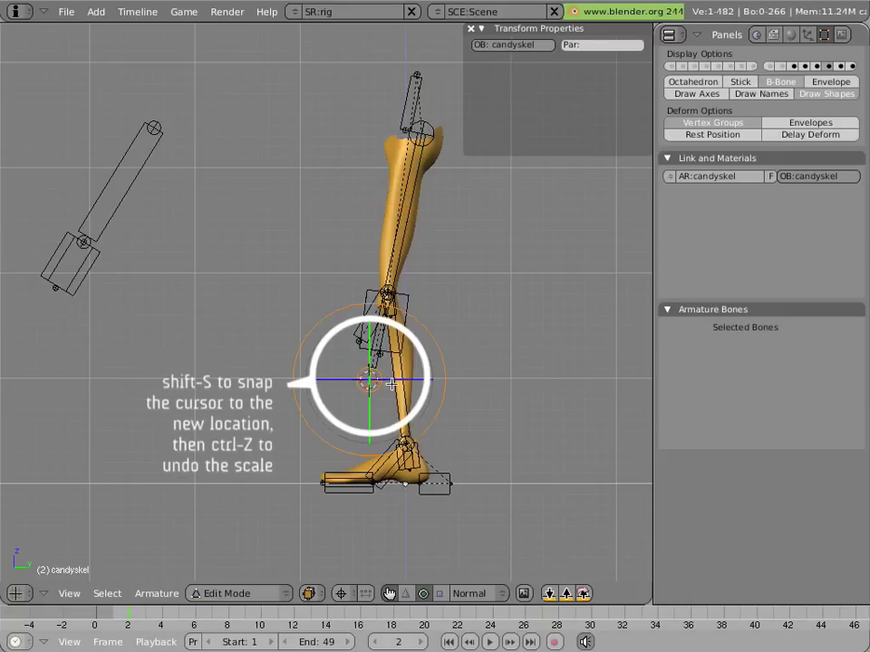
key("ctrl+z")
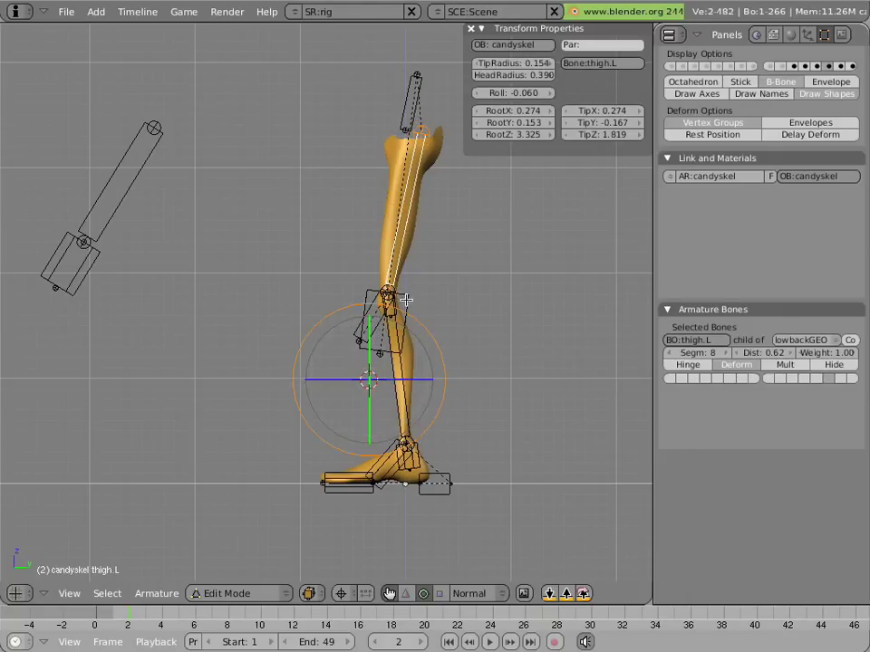
scroll(415, 313, "up", 2)
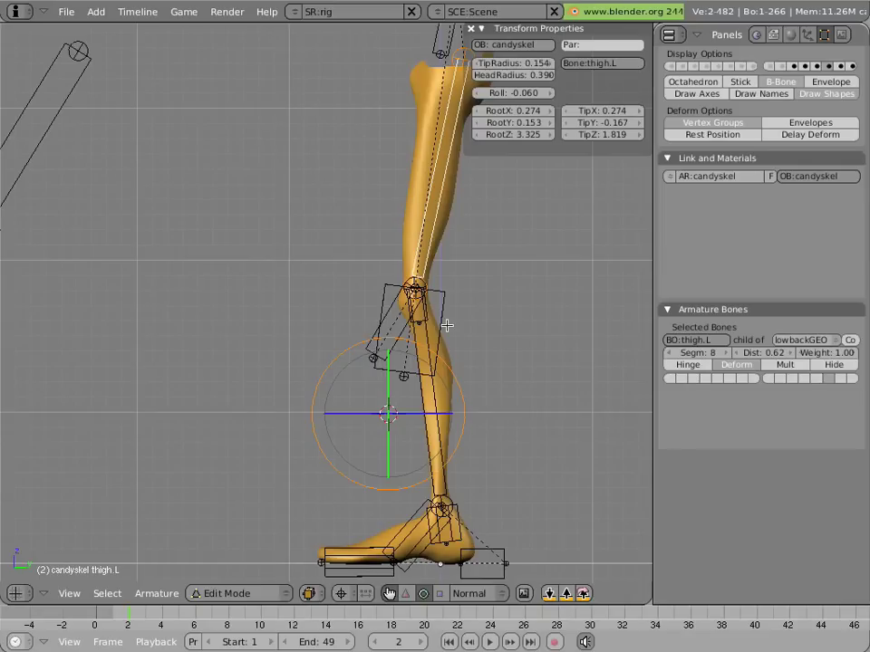
scroll(446, 325, "down", 2)
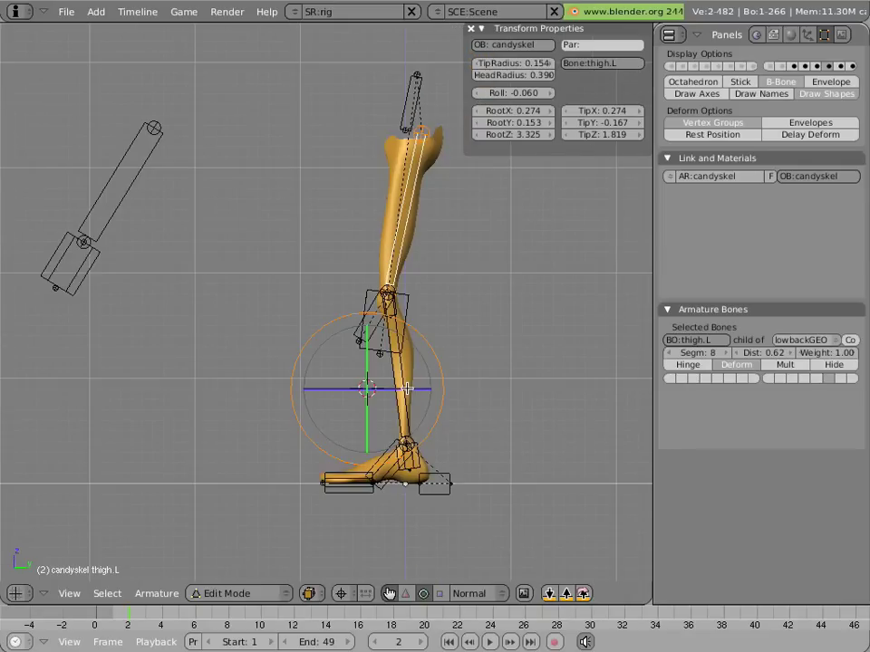
Add a new bone, Bone.005, and connect it as a child to thigh.L's tip
key("space")
left_click(481, 384)
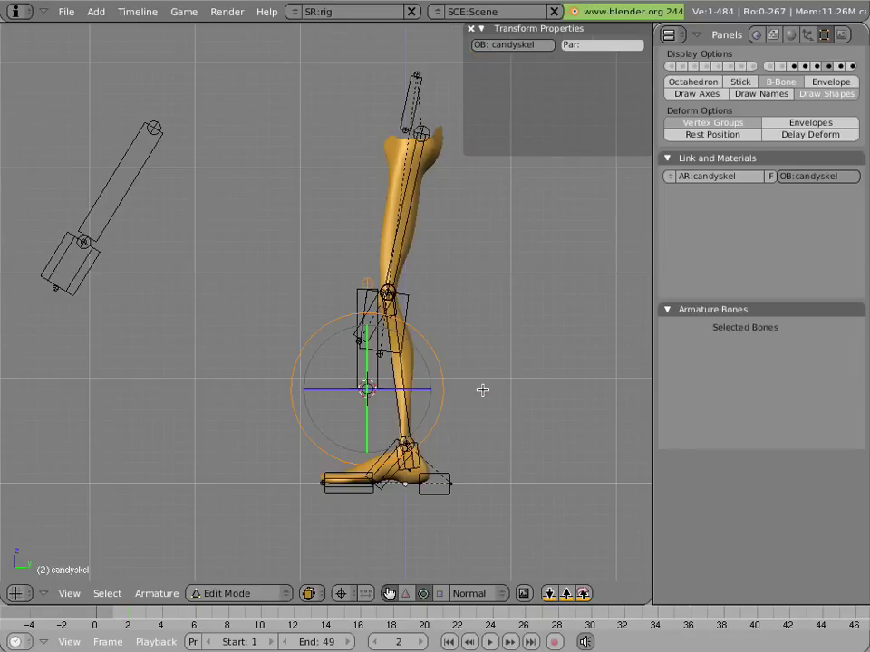
right_click(357, 368)
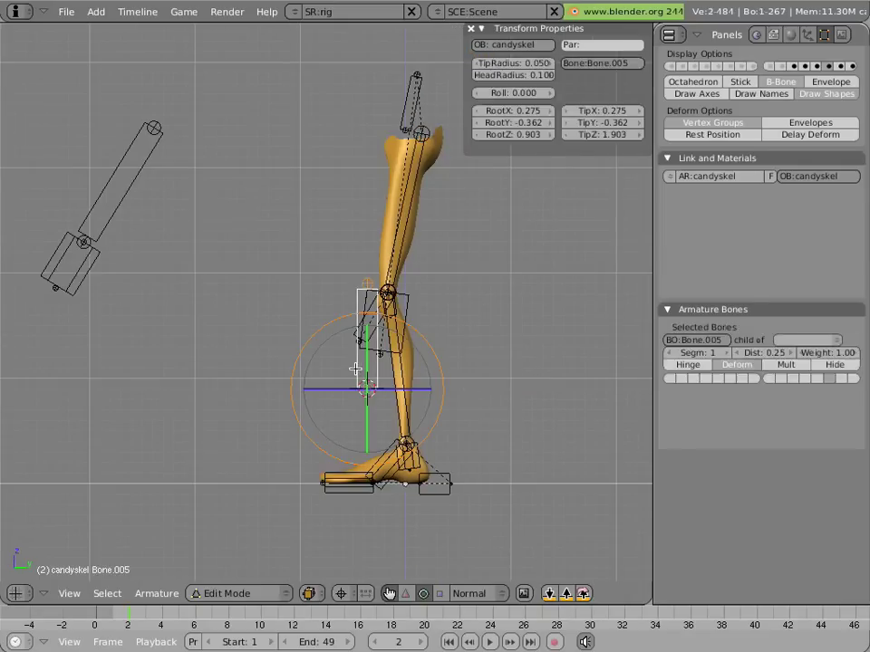
right_click(412, 226, "shift")
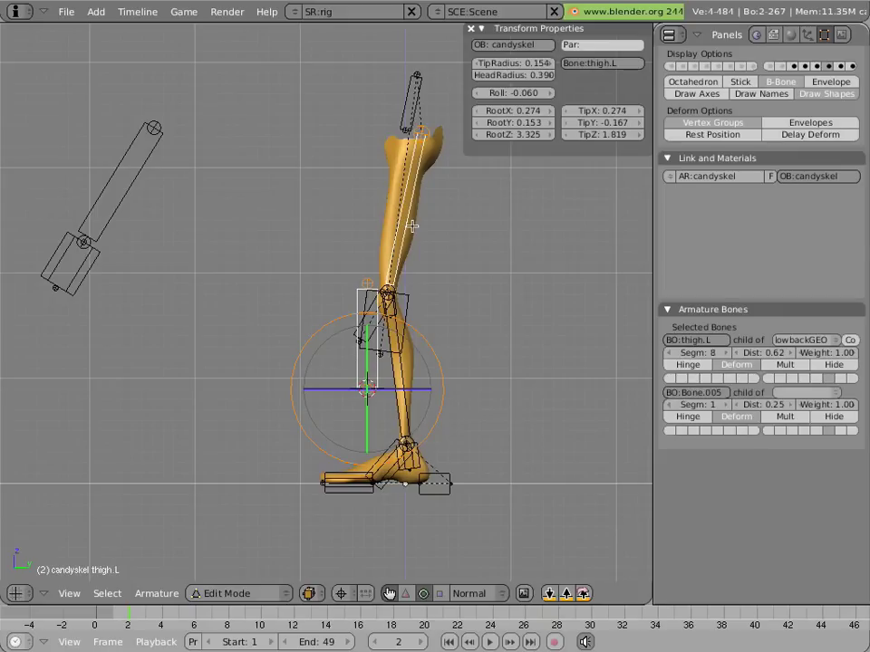
key("ctrl+p")
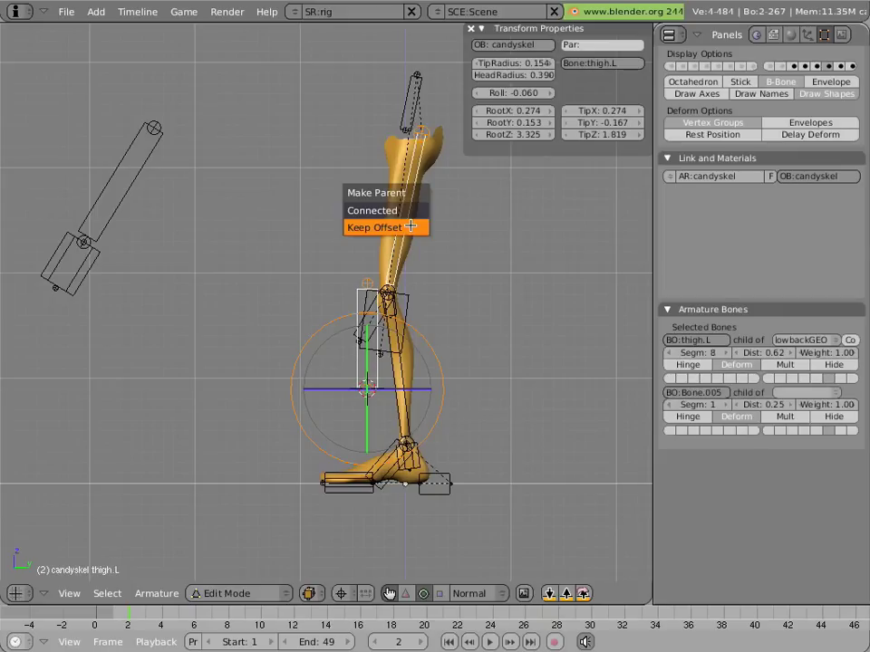
left_click(407, 211)
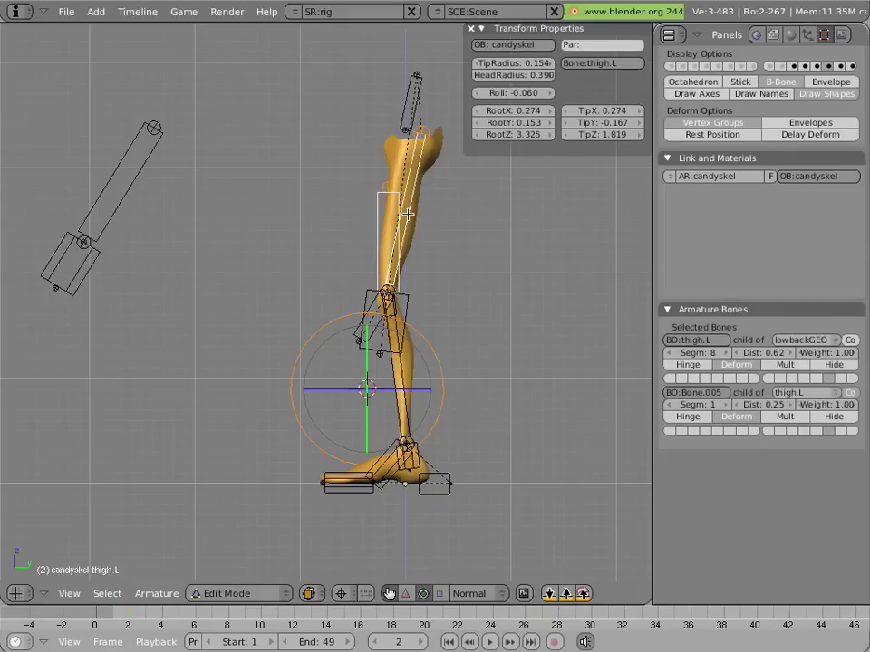
Snap Bone.005's tip to the 3D cursor and slim its B-bone box to about 0.22
key("a")
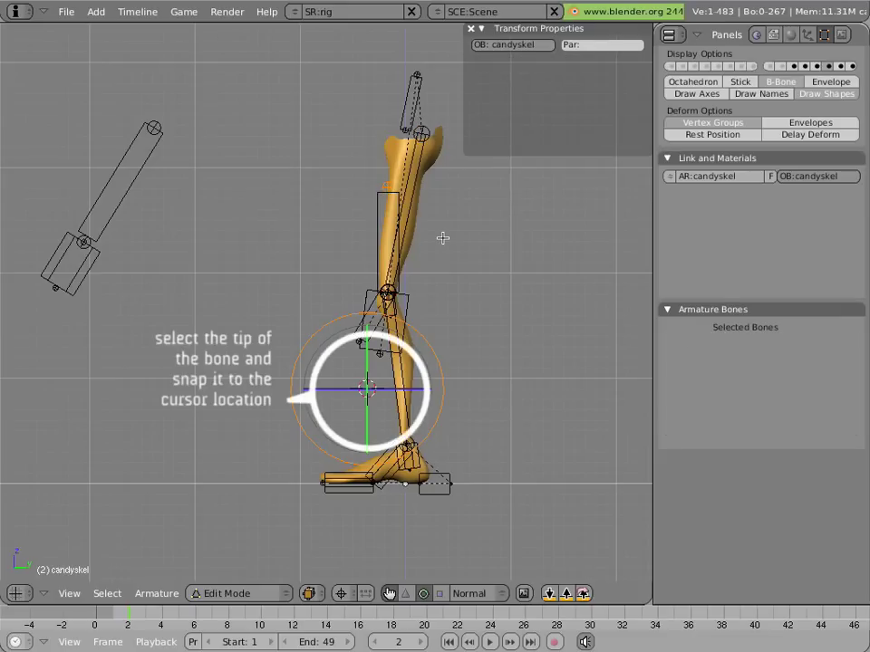
key("shift+s")
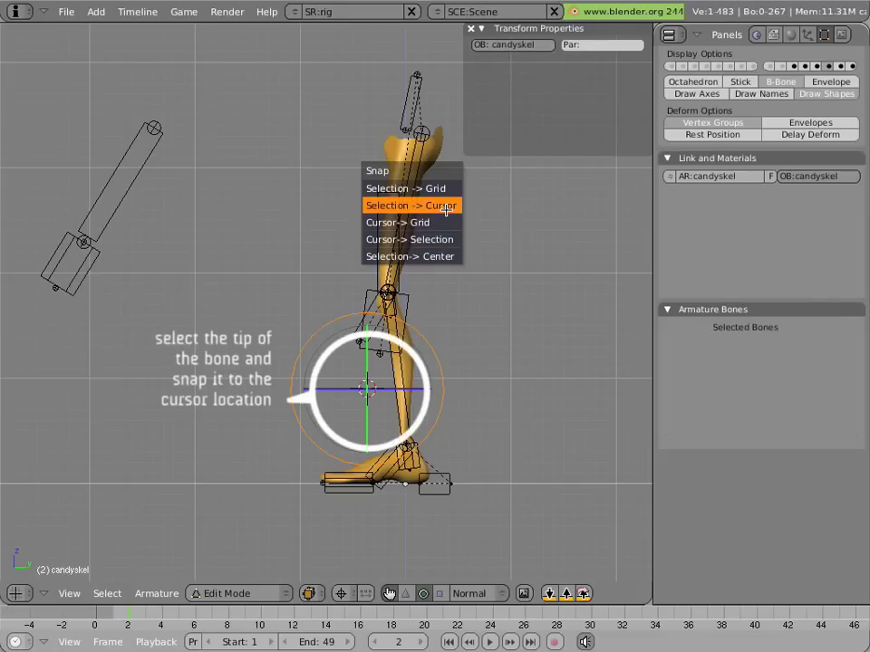
left_click(447, 207)
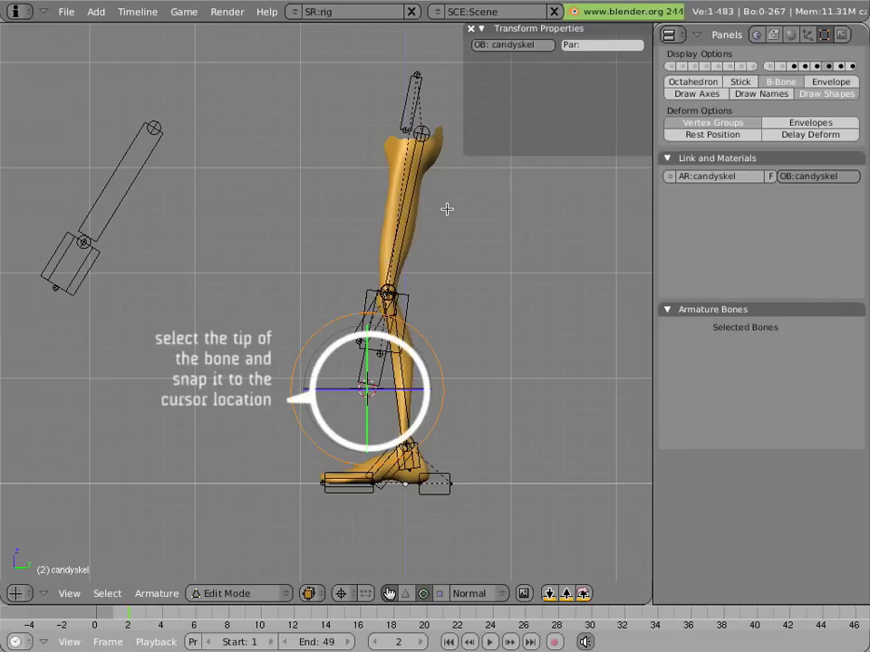
right_click(379, 366)
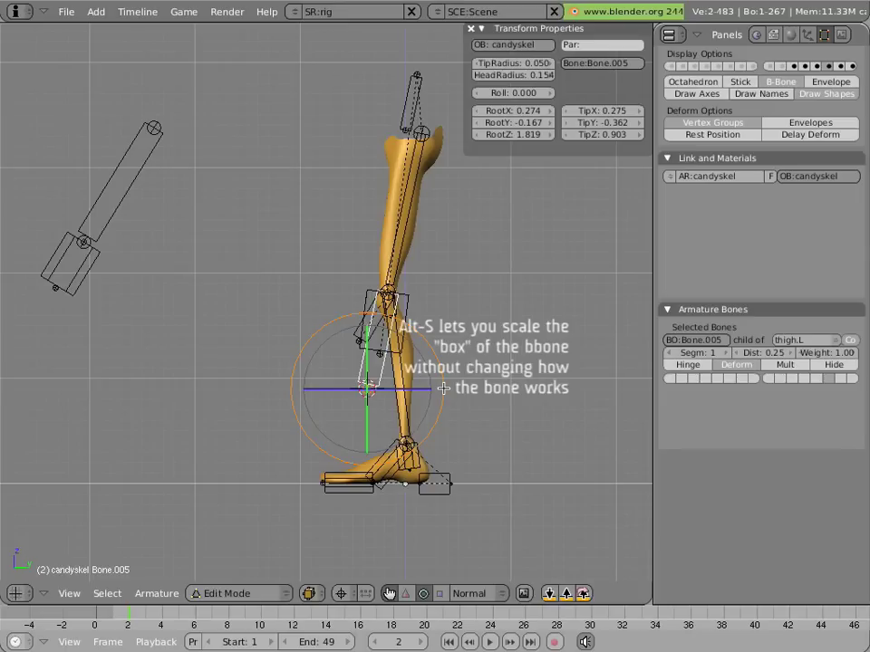
key("alt+s")
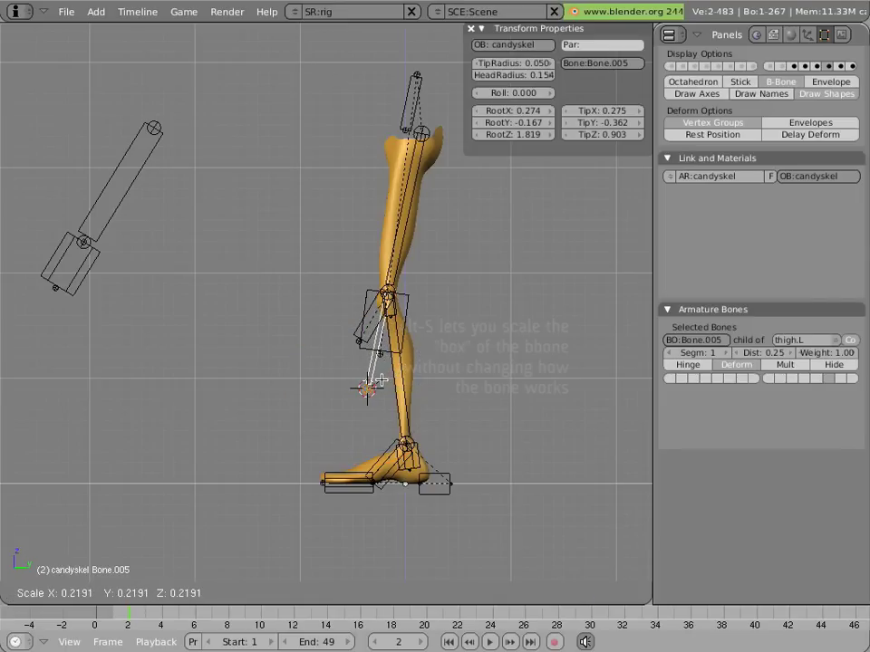
left_click(381, 369)
scroll(378, 368, "up", 3)
middle_click_drag(408, 382, 351, 360, "shift")
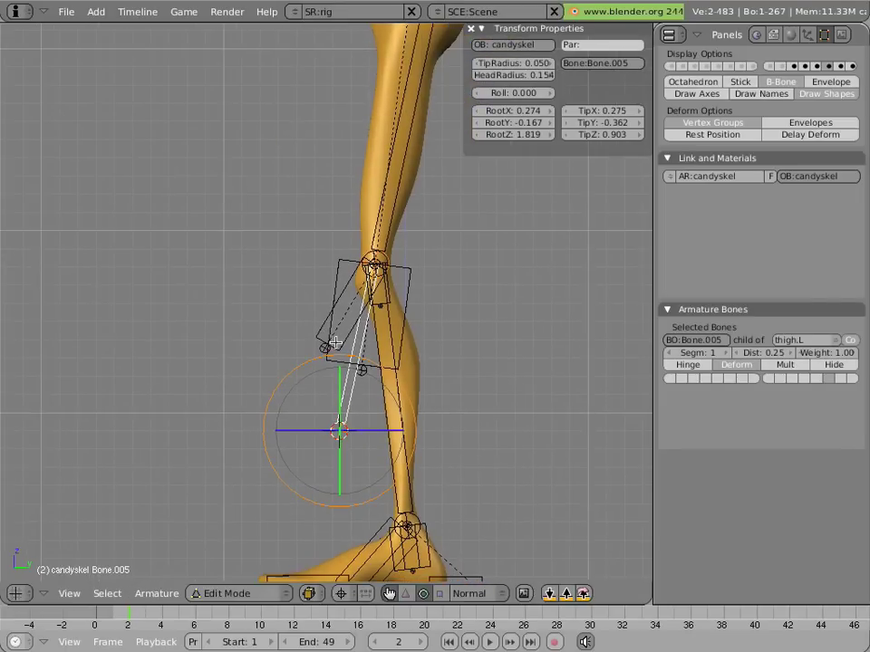
Snap both dangling knee bone tips onto the 3D cursor stretch point
key("a")
right_click(351, 360, "shift")
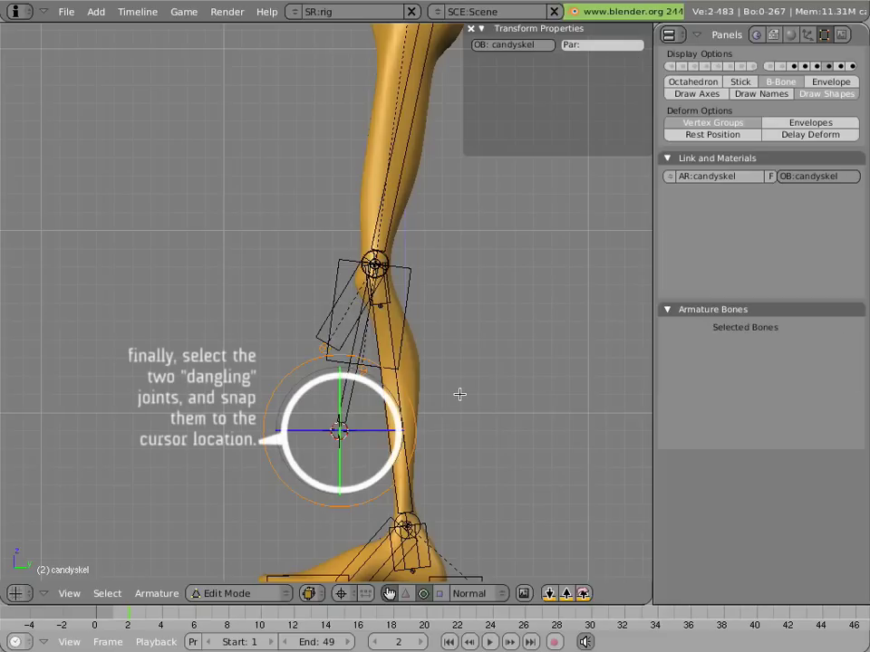
key("shift+s")
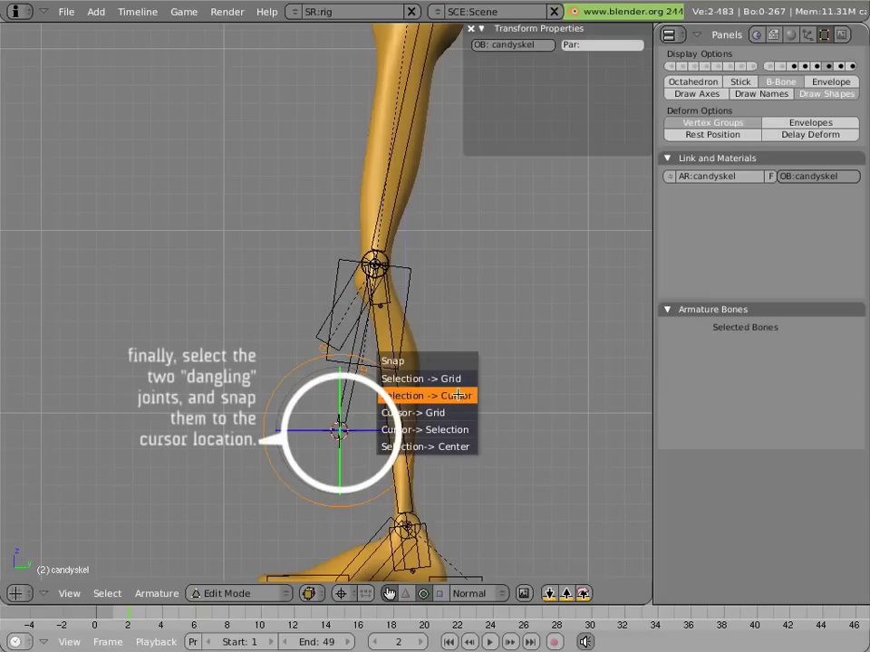
left_click(459, 395)
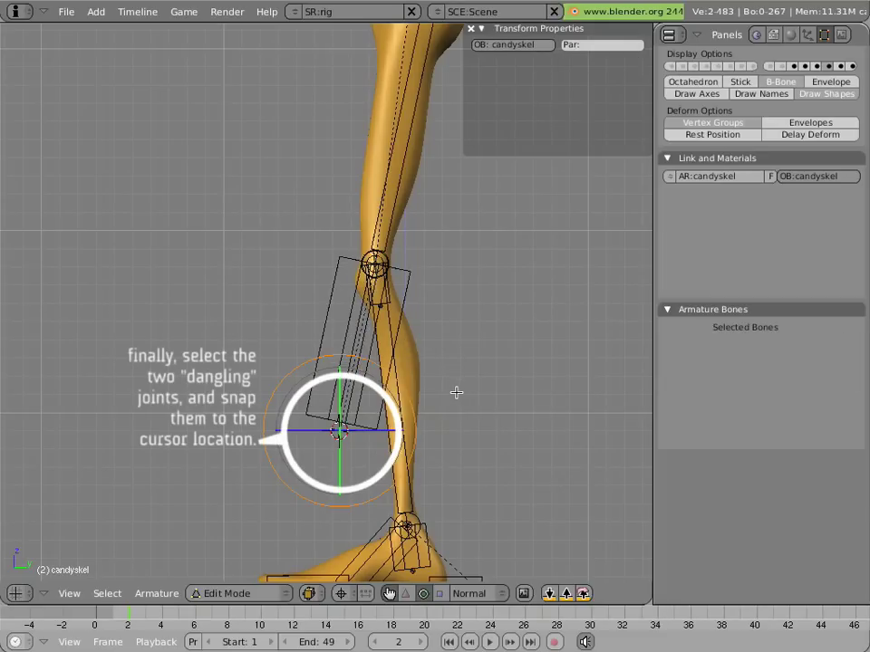
Put the cursor on the knee joint and shorten knee_stretch.L and knee_parent.L toward it
right_click(390, 259)
key("shift+s")
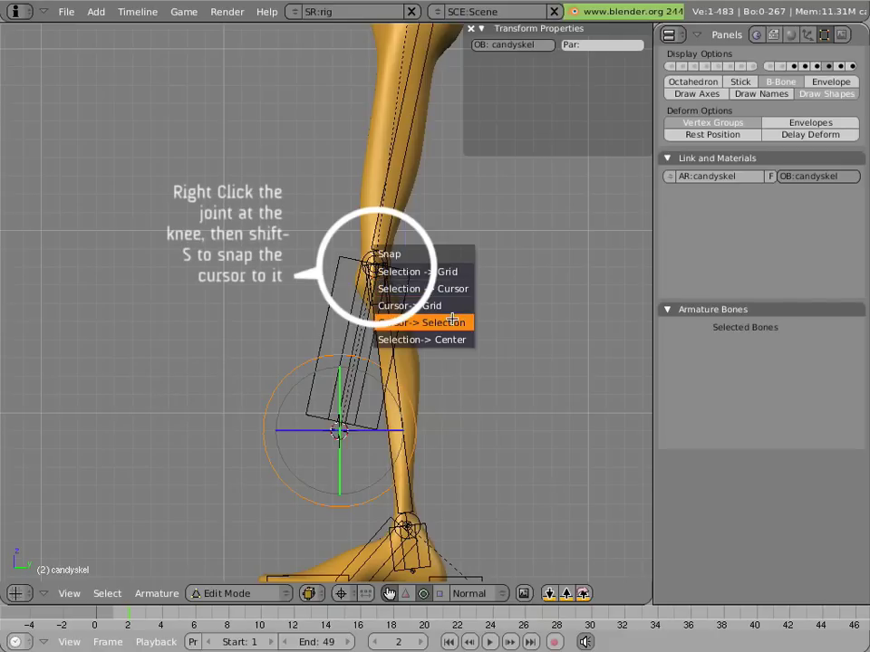
left_click(418, 318)
right_click(388, 367)
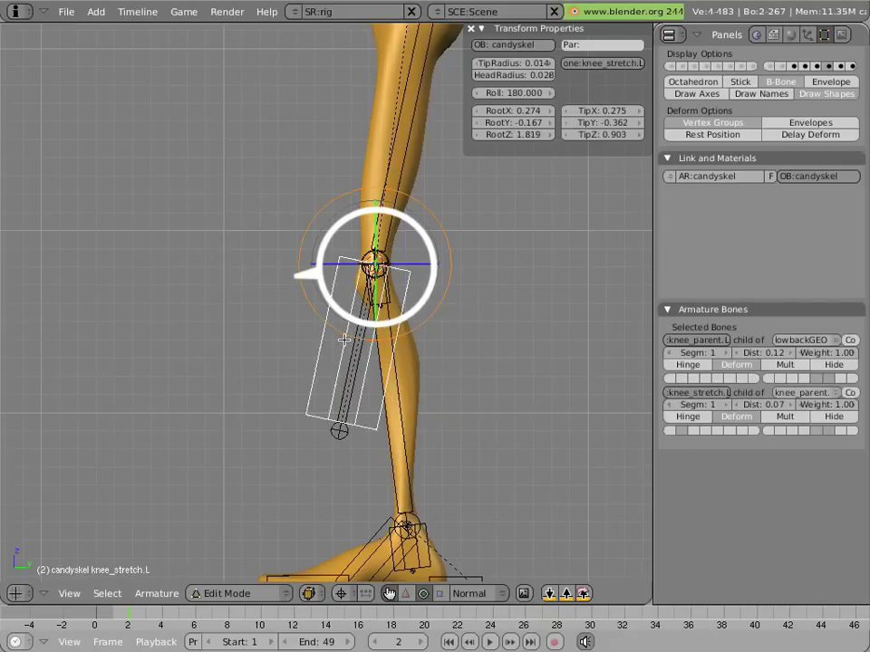
key("s")
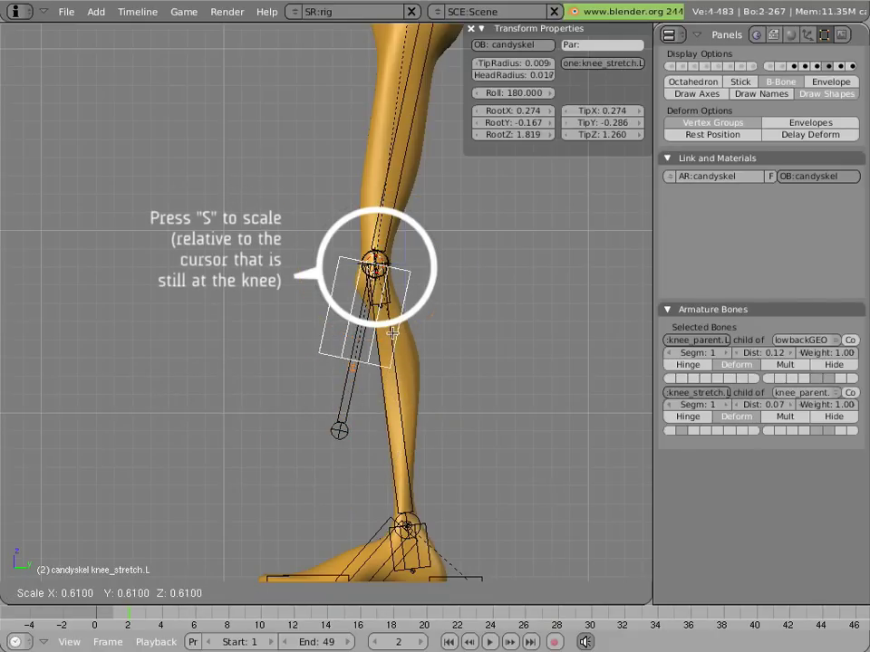
left_click(362, 353)
right_click(362, 353)
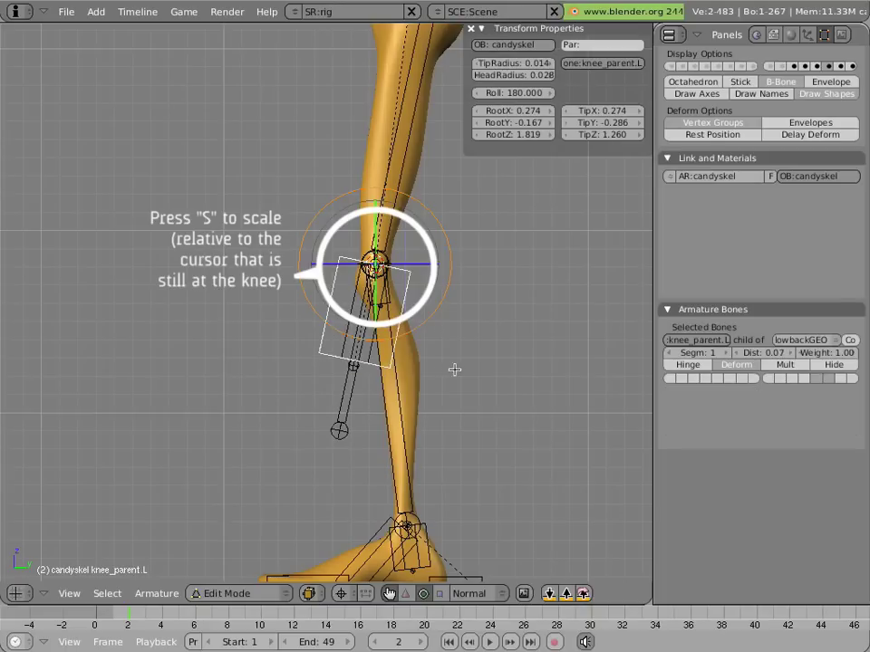
key("s")
left_click(432, 311)
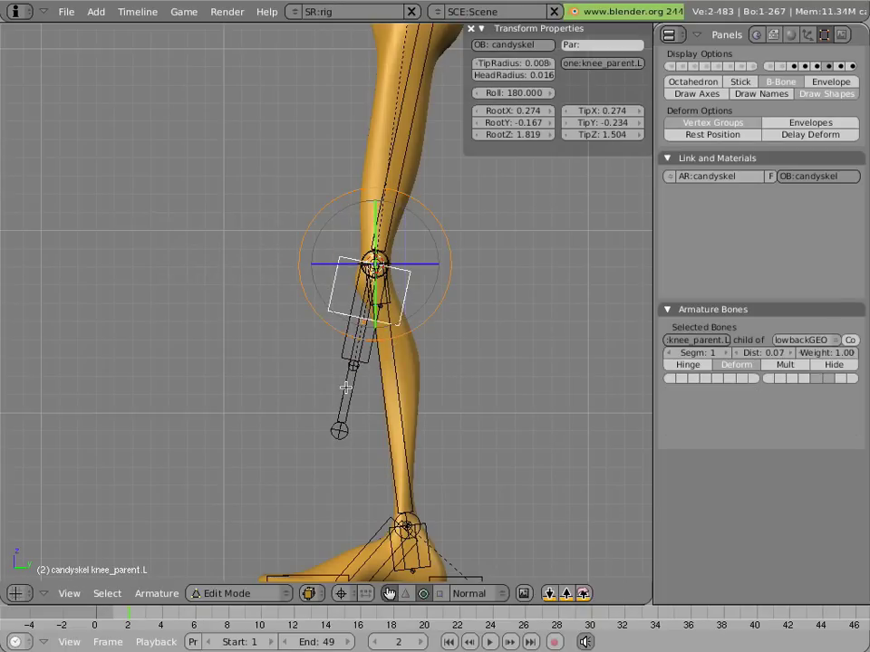
Inspect Bone.005, thigh.L and calf.L by selecting each in turn
right_click(339, 431)
right_click(366, 320)
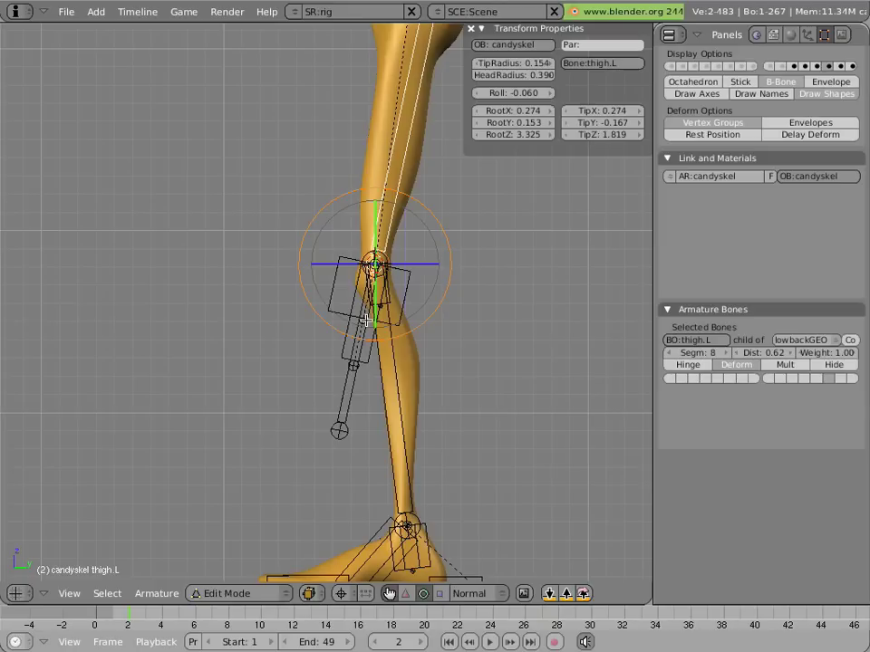
right_click(363, 324)
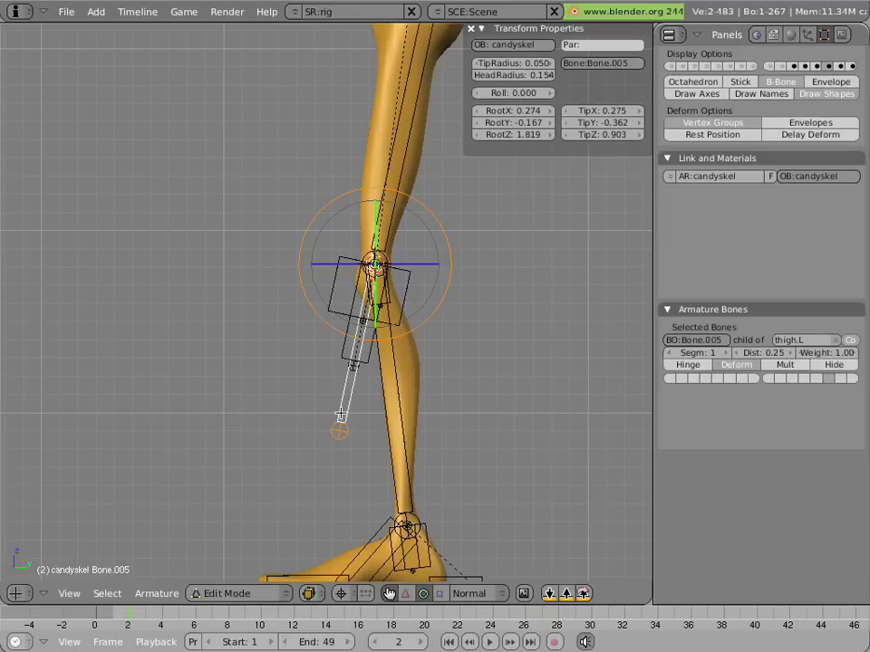
right_click(394, 403)
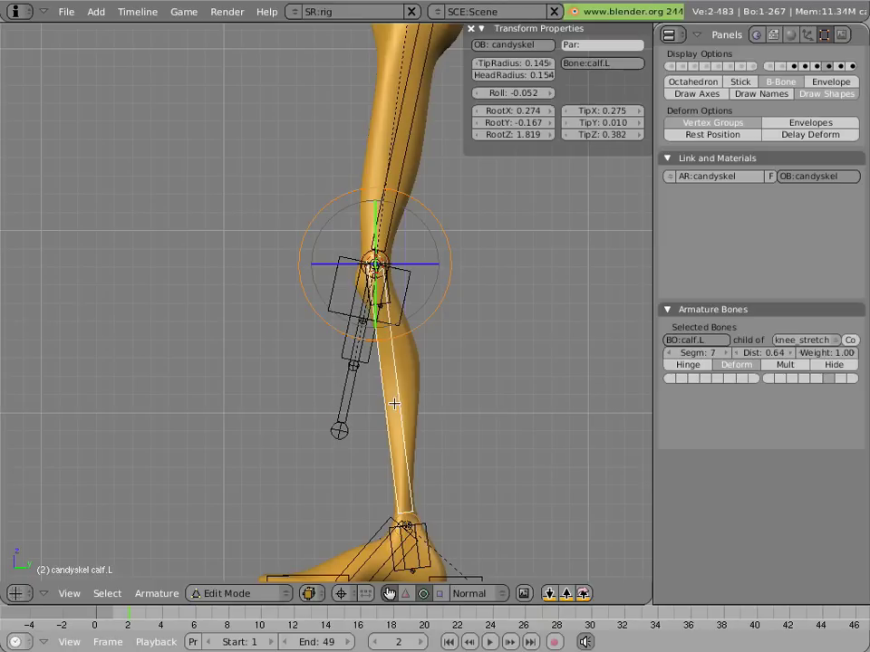
right_click(354, 401)
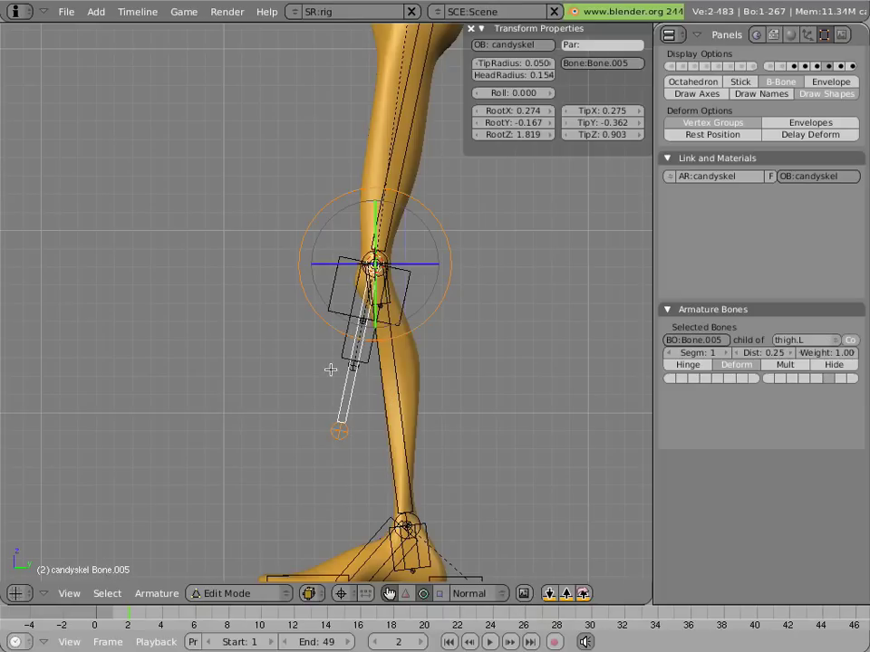
Duplicate Bone.005 in place as Bone.006 and enlarge its B-bone box to about 2
key("shift+d")
right_click(274, 366)
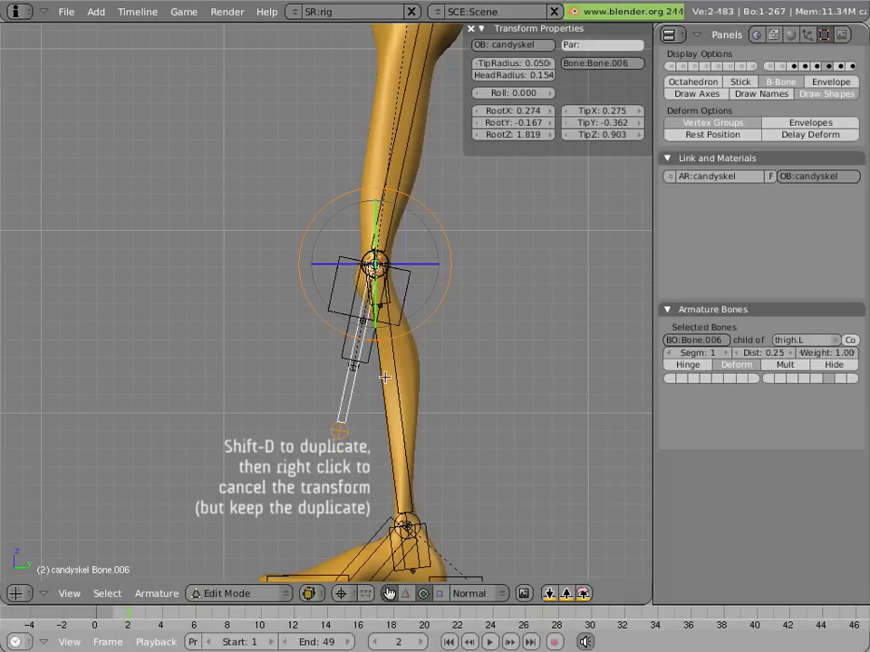
key("alt+s")
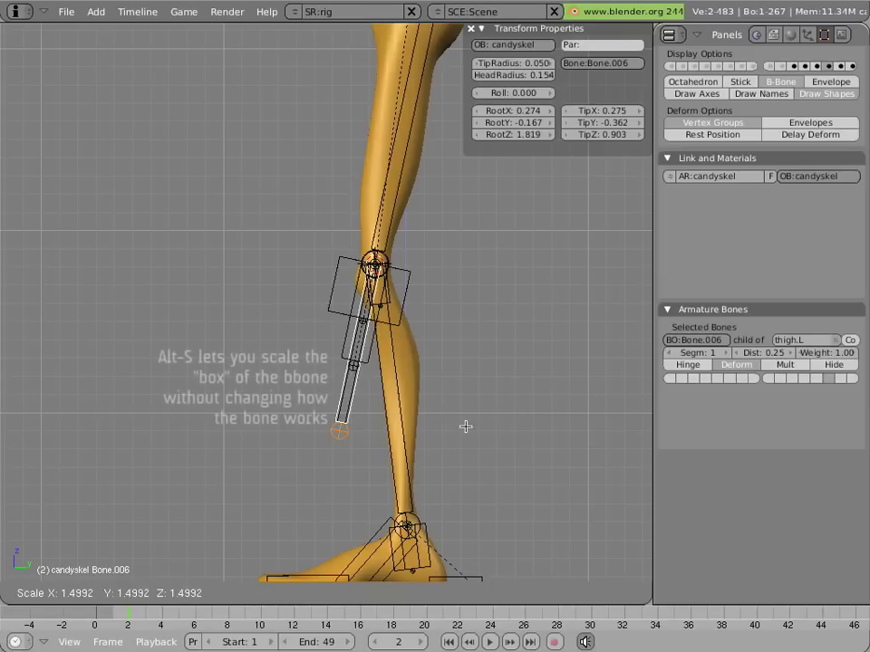
left_click(507, 448)
Shorten Bone.006 toward the knee and parent it to calf.L with Keep Offset
key("s")
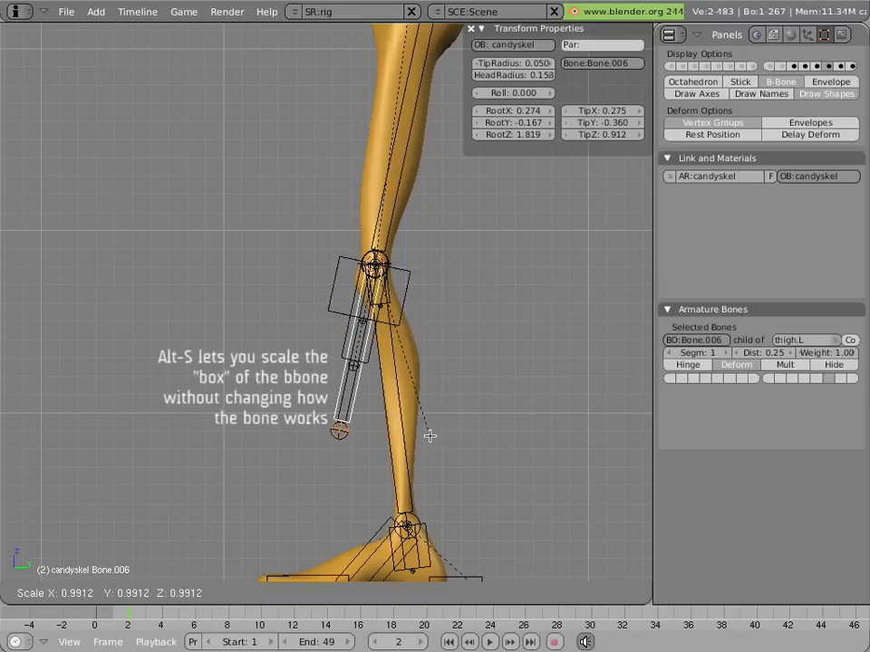
left_click(420, 408)
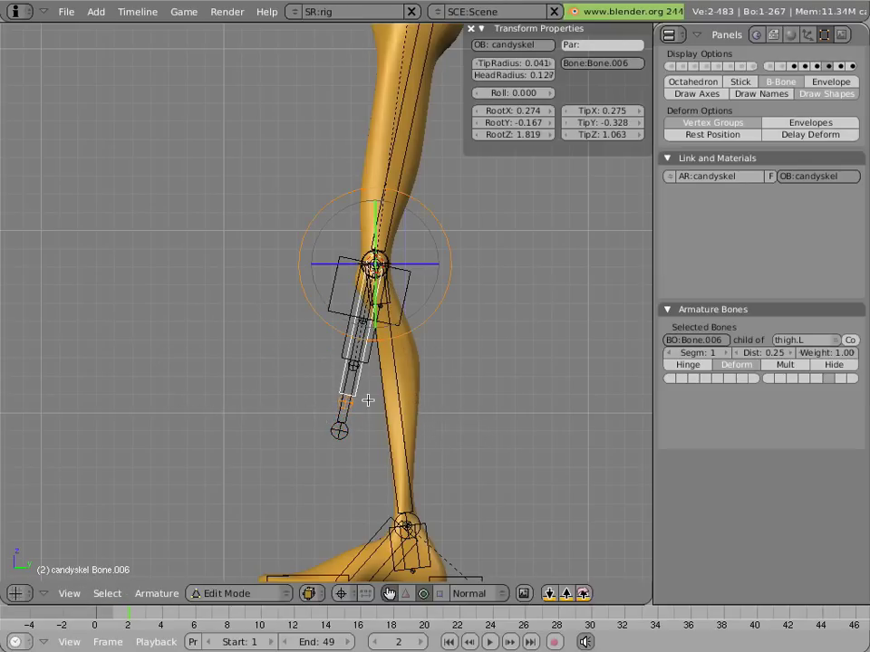
right_click(387, 397, "shift")
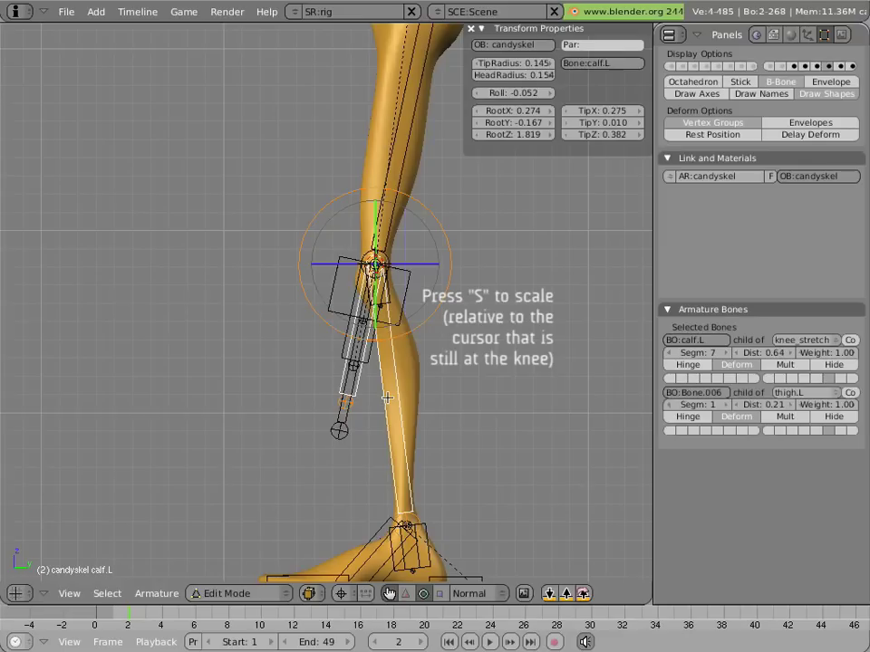
key("ctrl+p")
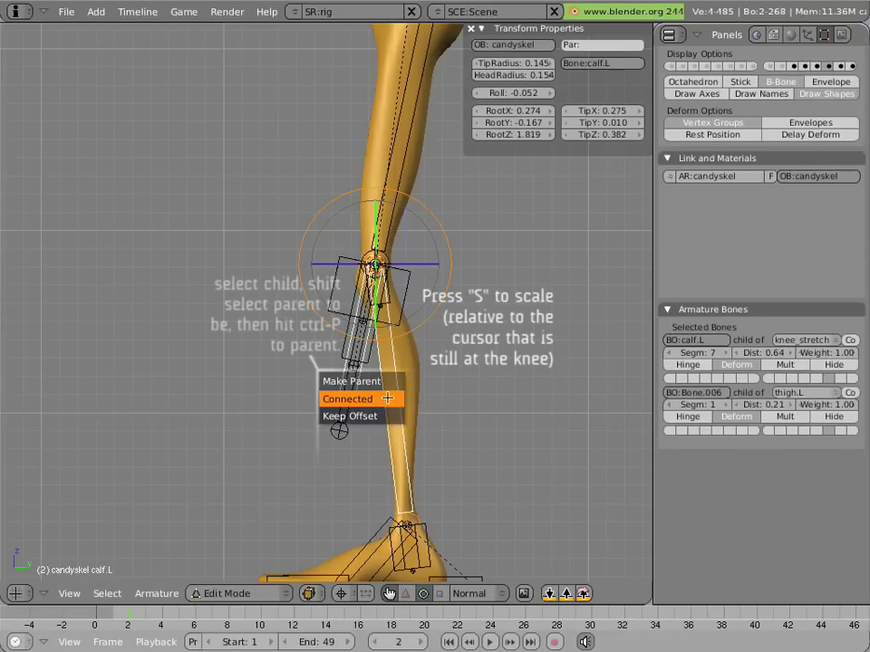
left_click(386, 413)
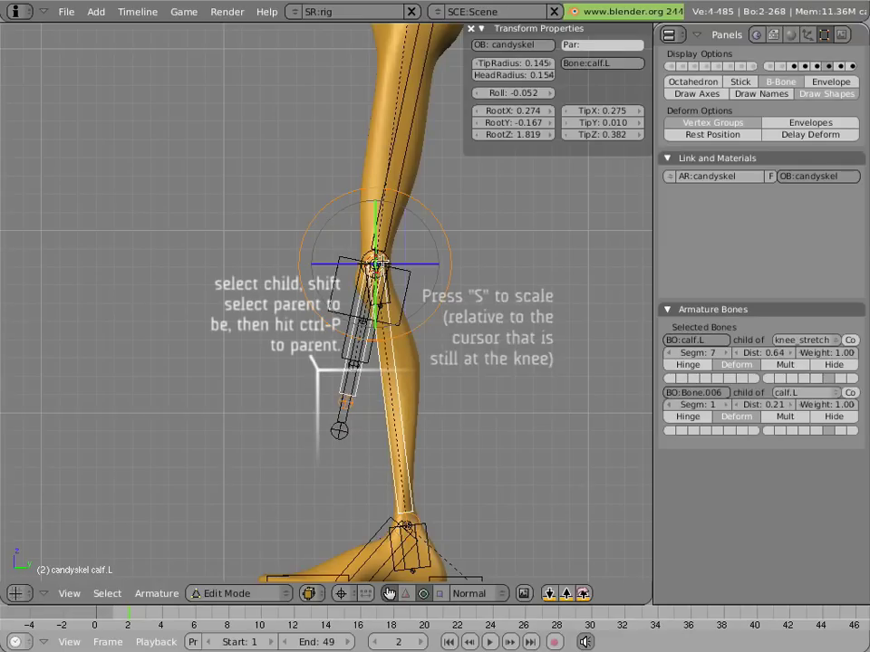
Rename Bone.005 to thightwist.L
right_click(361, 390)
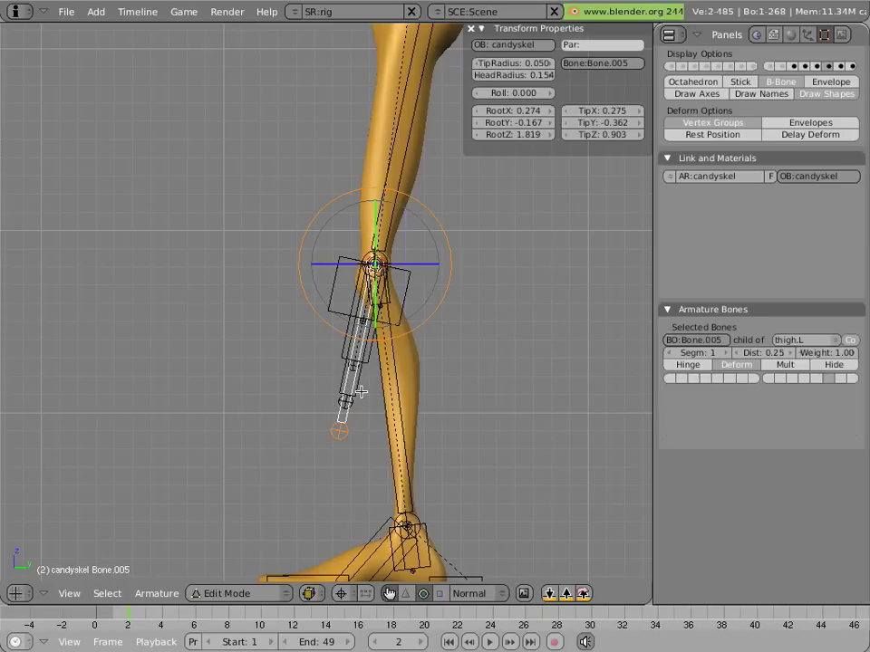
left_click(711, 341)
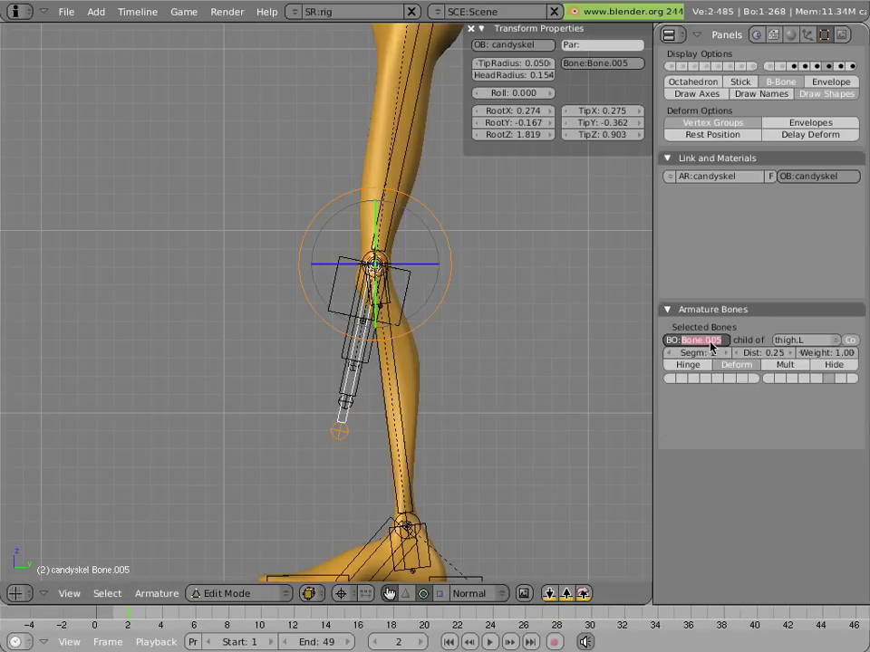
type("thightwist.L")
key("Return")
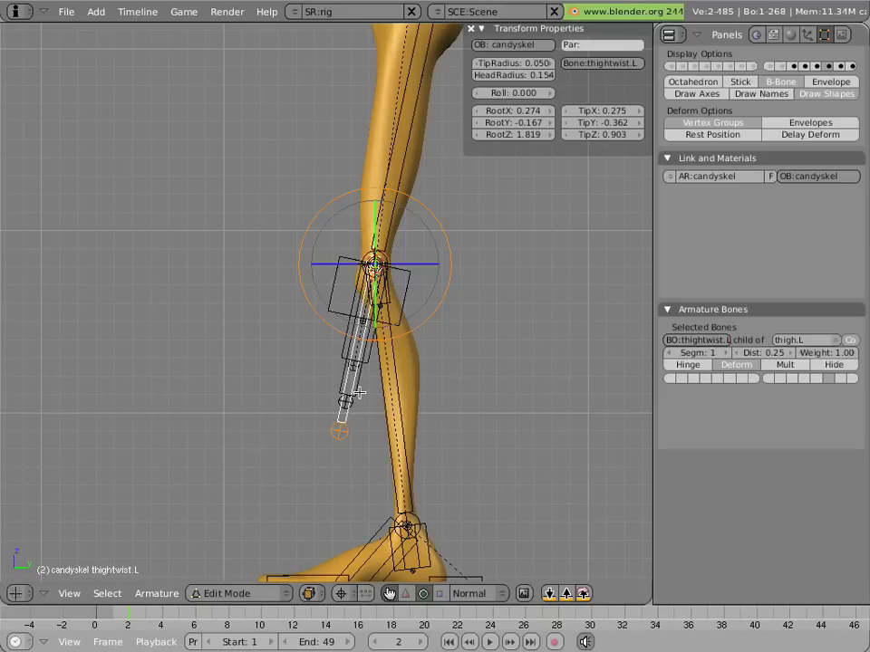
Rename Bone.006 to knee_follower.L
right_click(358, 392)
left_click(693, 344)
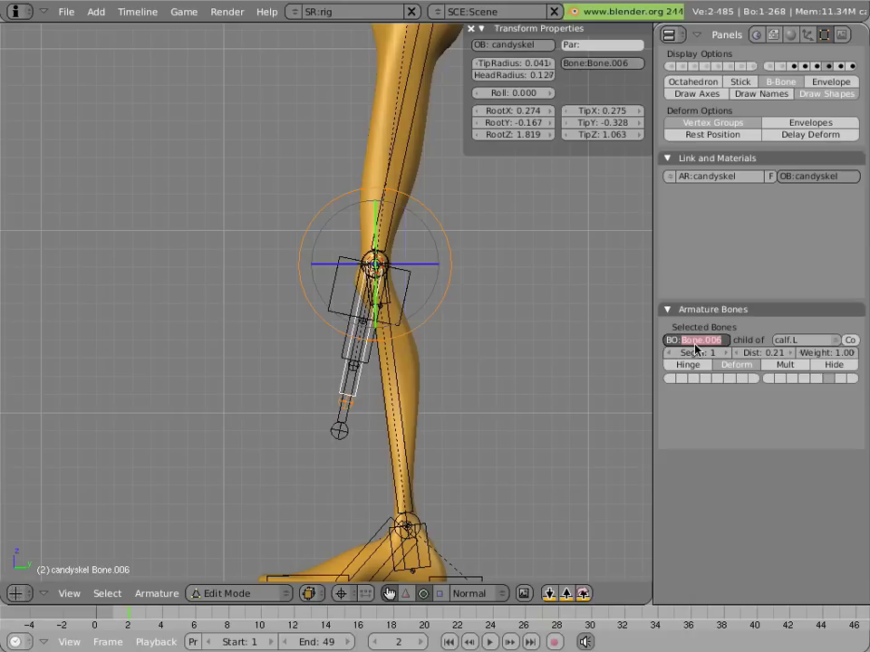
type(":knee foll")
type("ower")
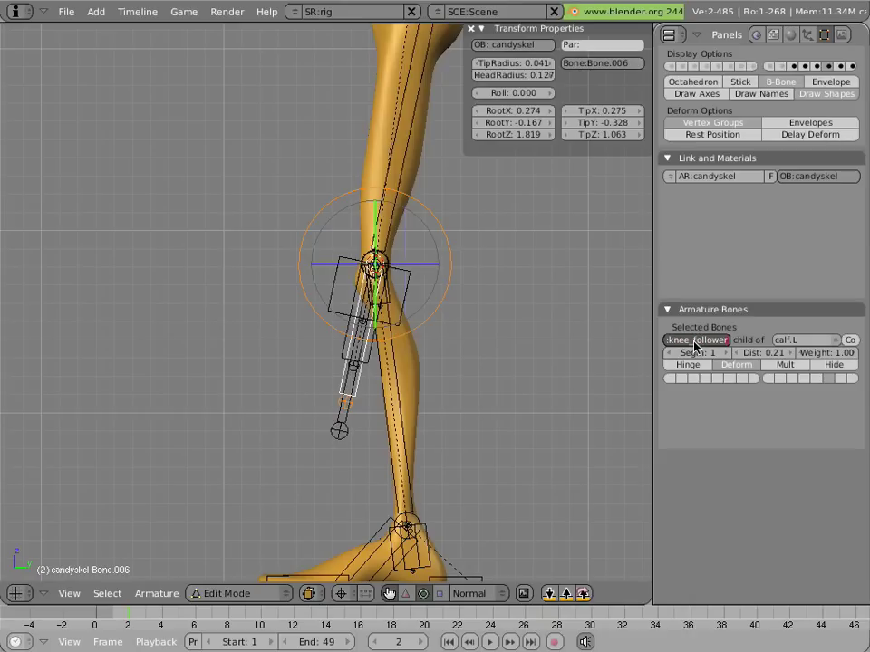
type(".L")
key("Return")
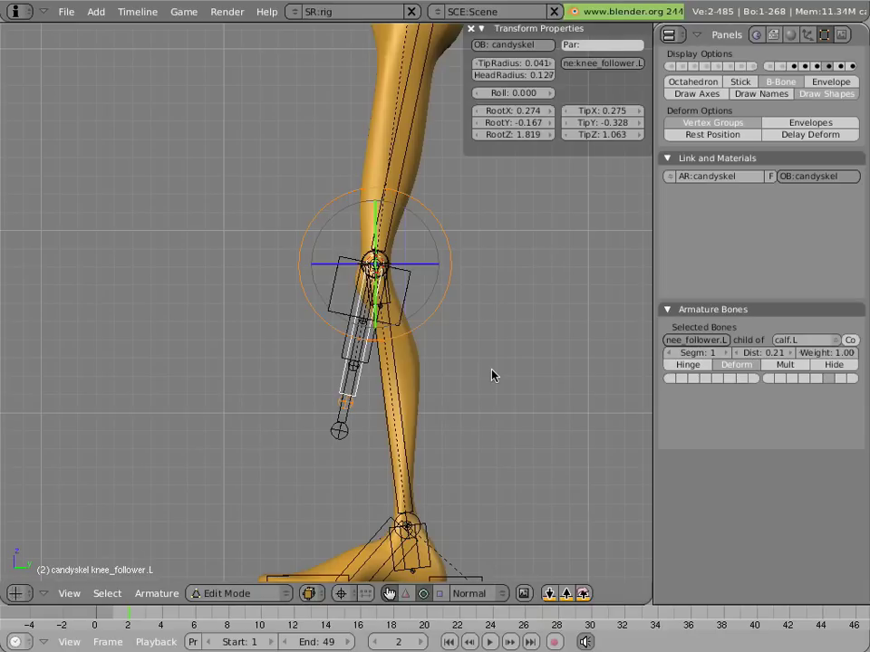
In Pose Mode, add a Copy Rotation constraint on thightwist.L targeting knee_follower.L
key("ctrl+Tab")
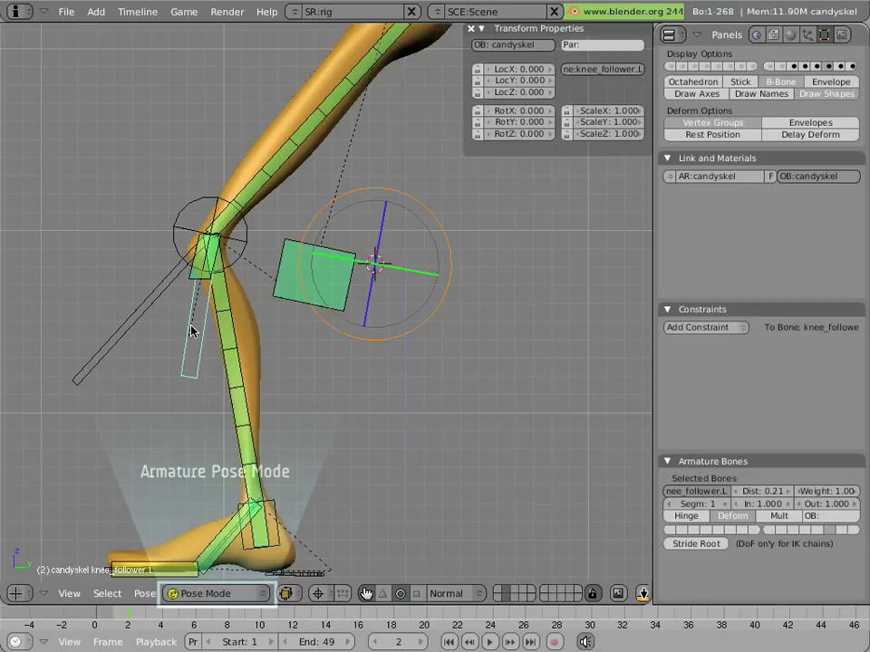
right_click(136, 315, "shift")
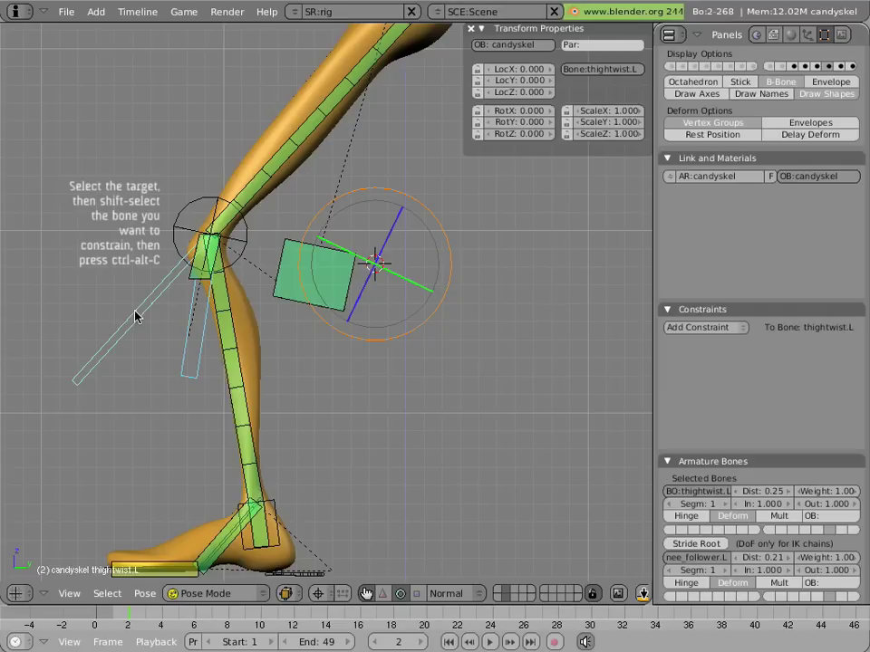
key("ctrl+alt+c")
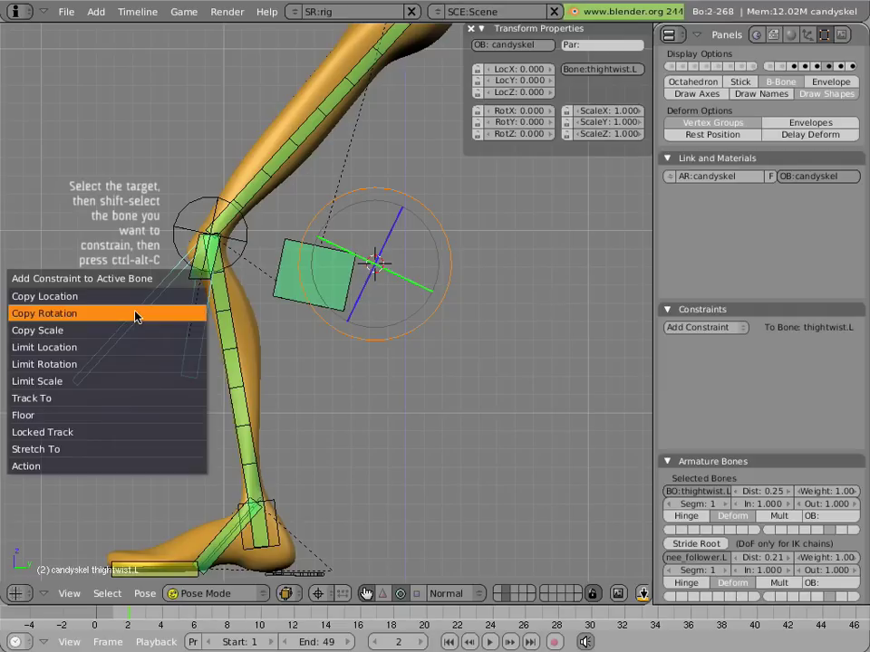
left_click(134, 315)
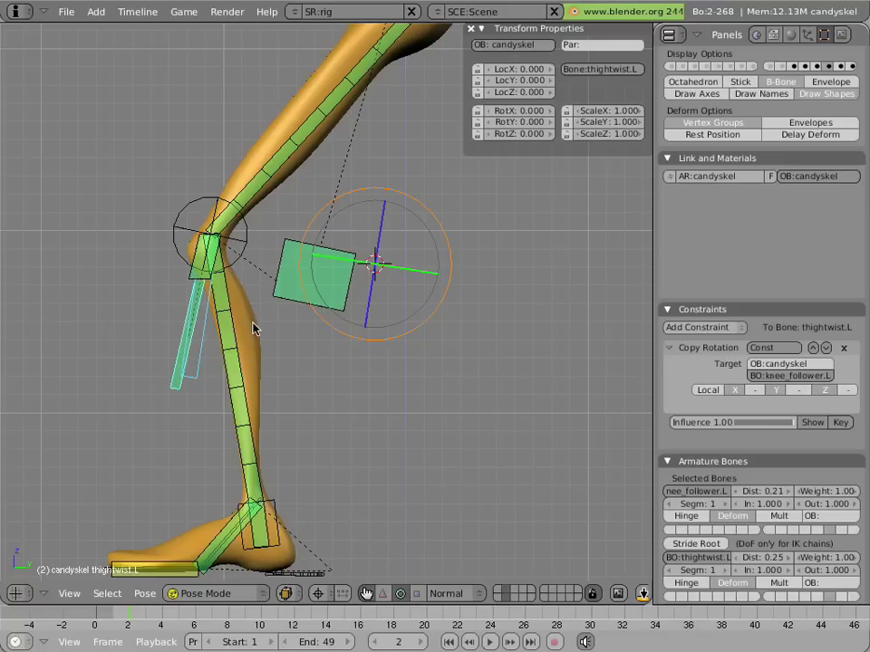
Move foot.L upward to test how the leg bends
scroll(288, 369, "down", 3)
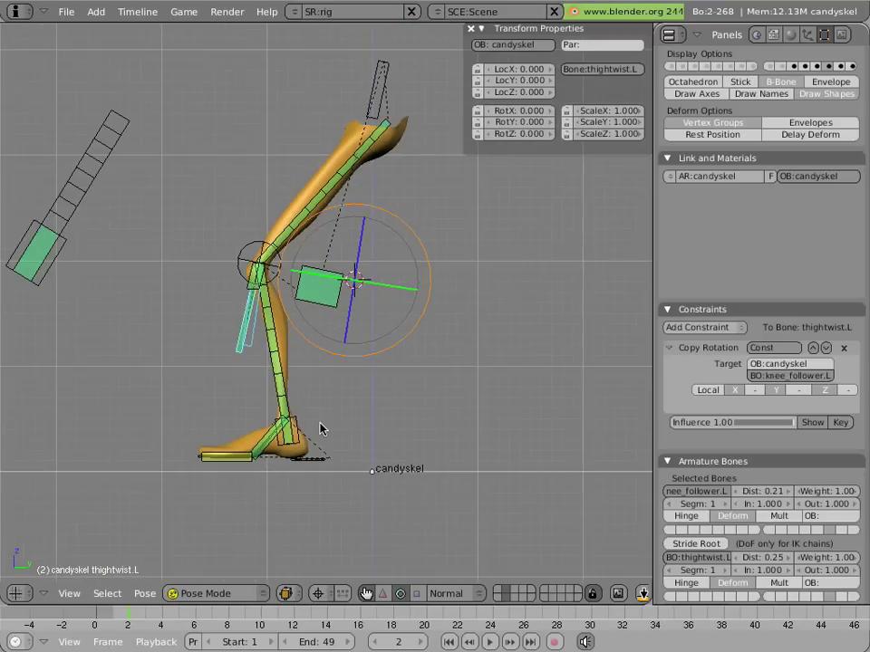
right_click(317, 458)
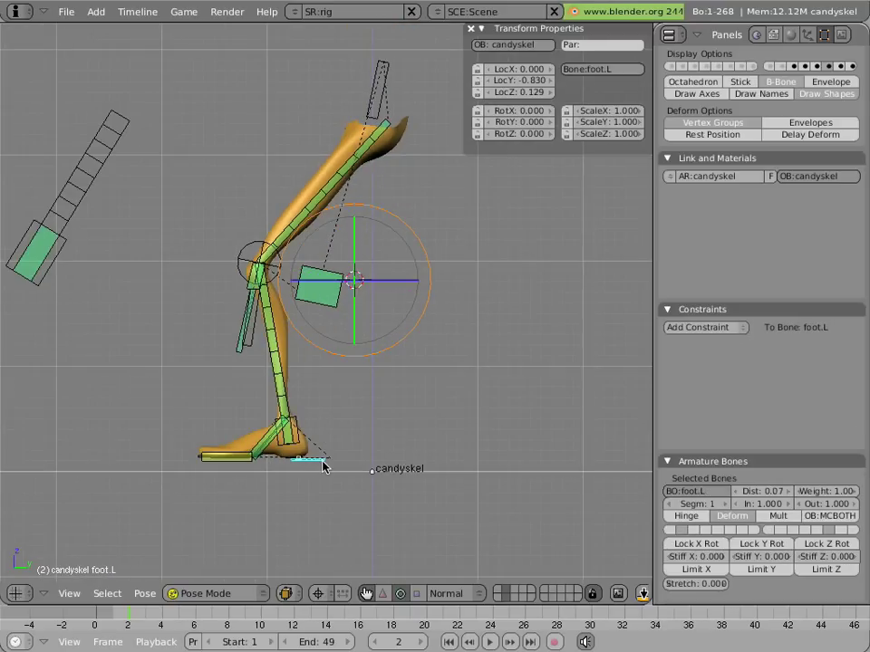
key("g")
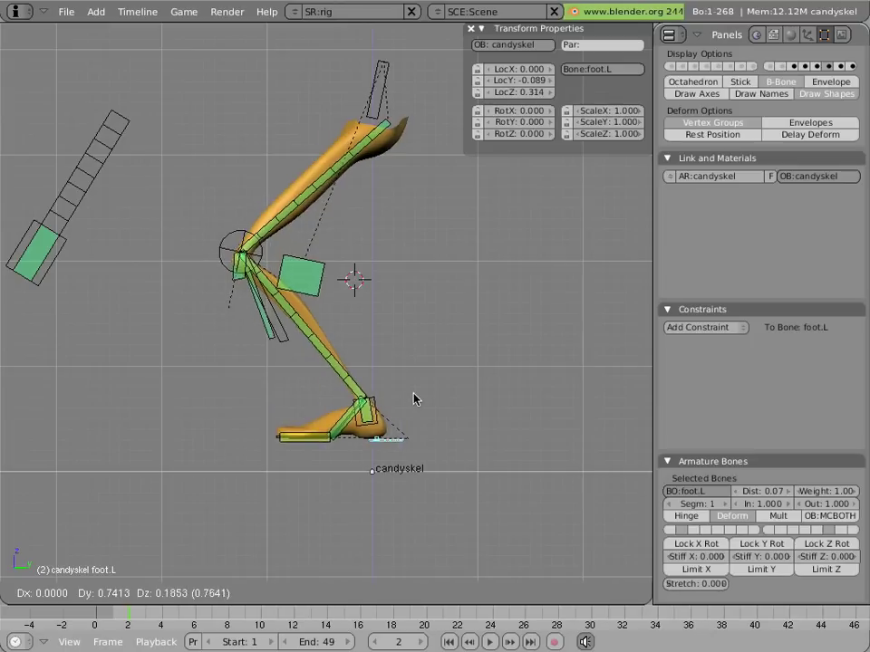
left_click(413, 398)
Delete the unused Bone.002, Bone.003 and Bone.004 in Edit Mode, then return to Pose Mode
right_click(65, 239)
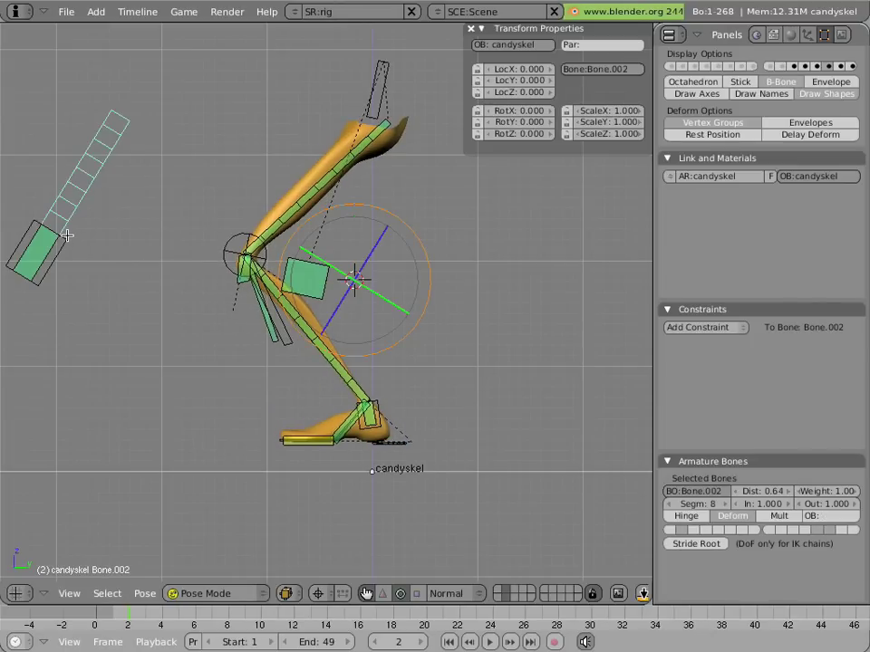
key("Tab")
right_click(58, 252, "shift")
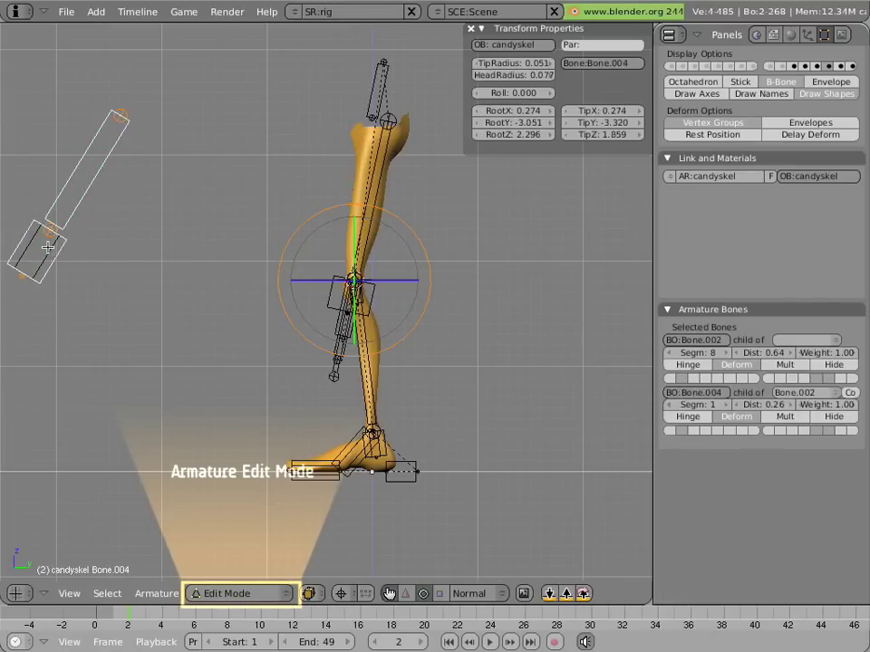
key("x")
left_click(99, 269)
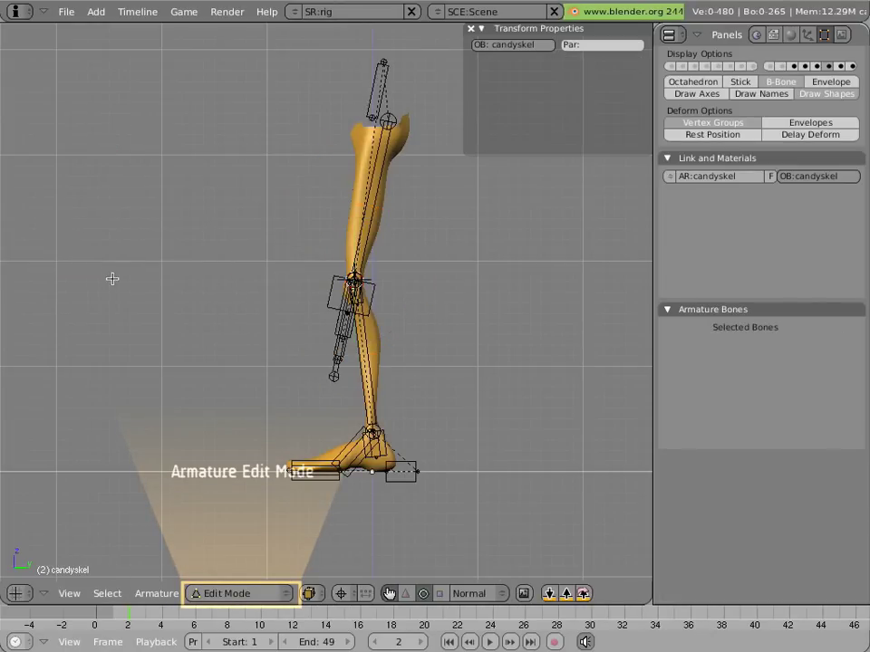
key("Tab")
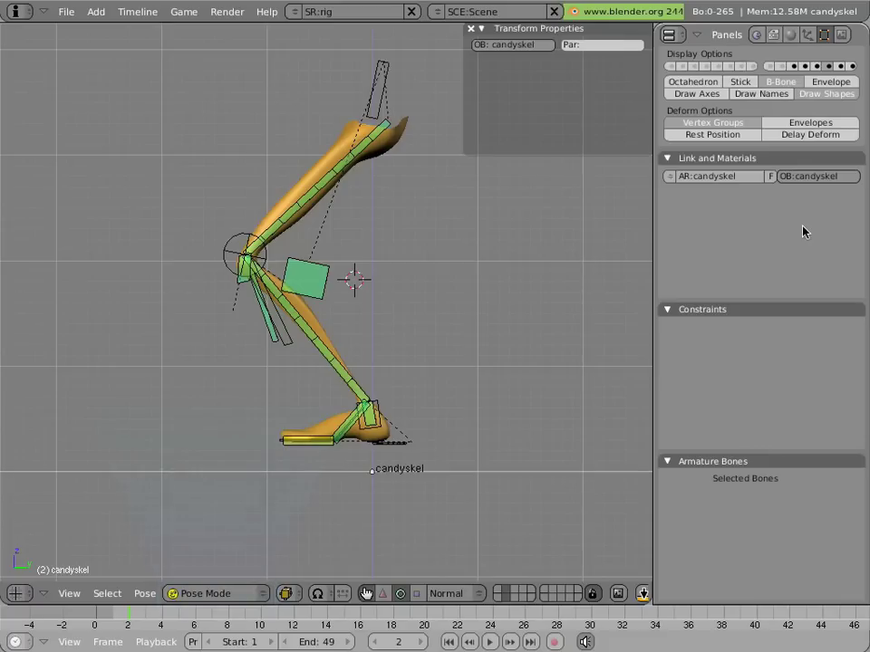
Show bone layer 16 and select the dontouch utility bone
left_click(851, 67, "shift")
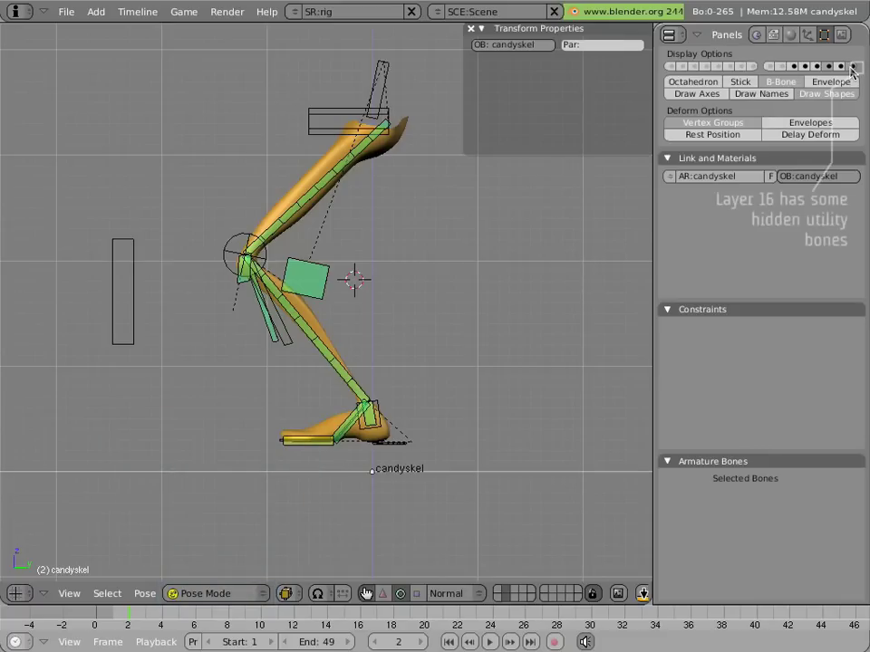
mouse_move(324, 282)
middle_mouse_down()
mouse_move(344, 342)
mouse_move(382, 336)
middle_mouse_up()
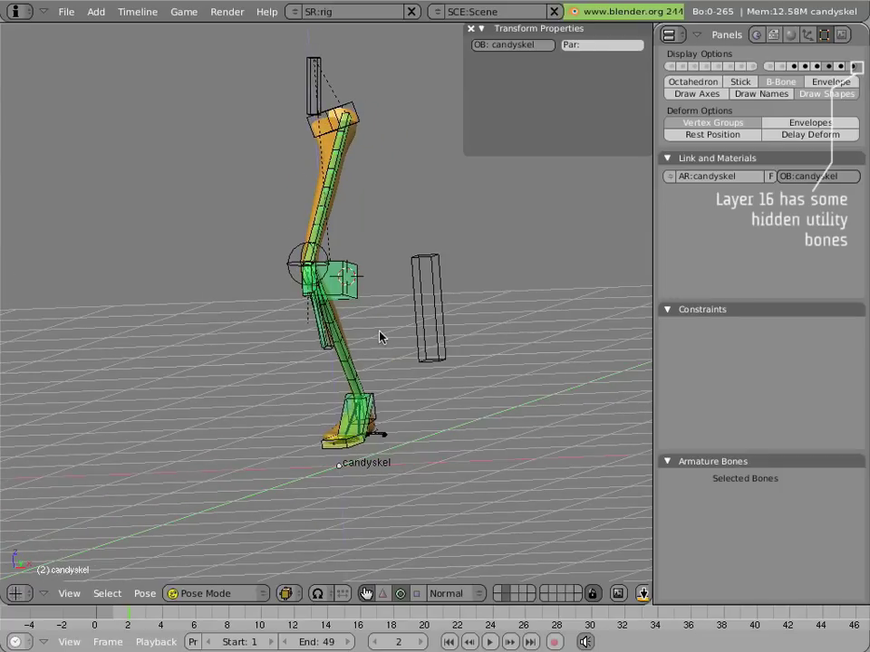
right_click(432, 319)
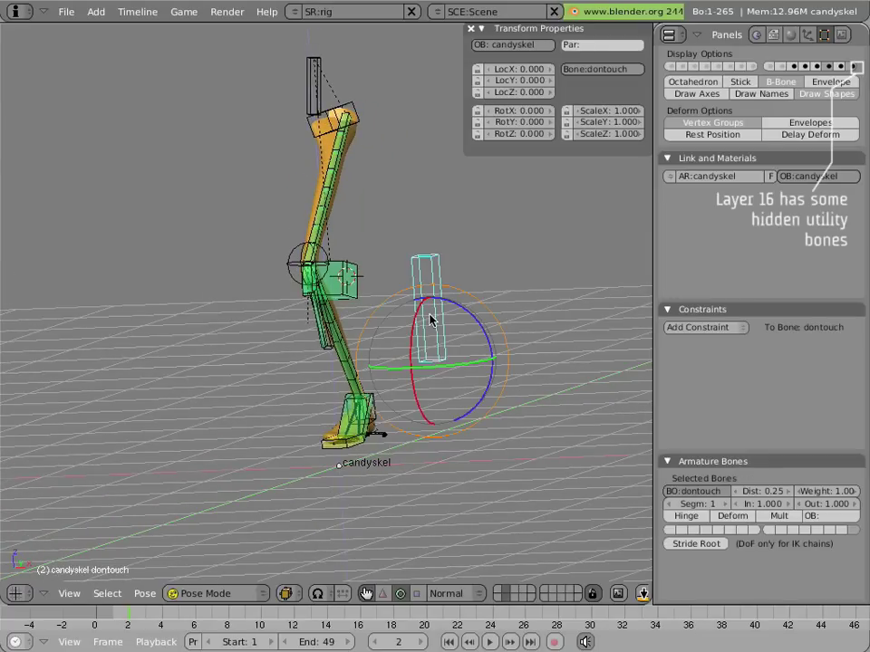
scroll(355, 320, "up", 3)
scroll(286, 304, "up", 3)
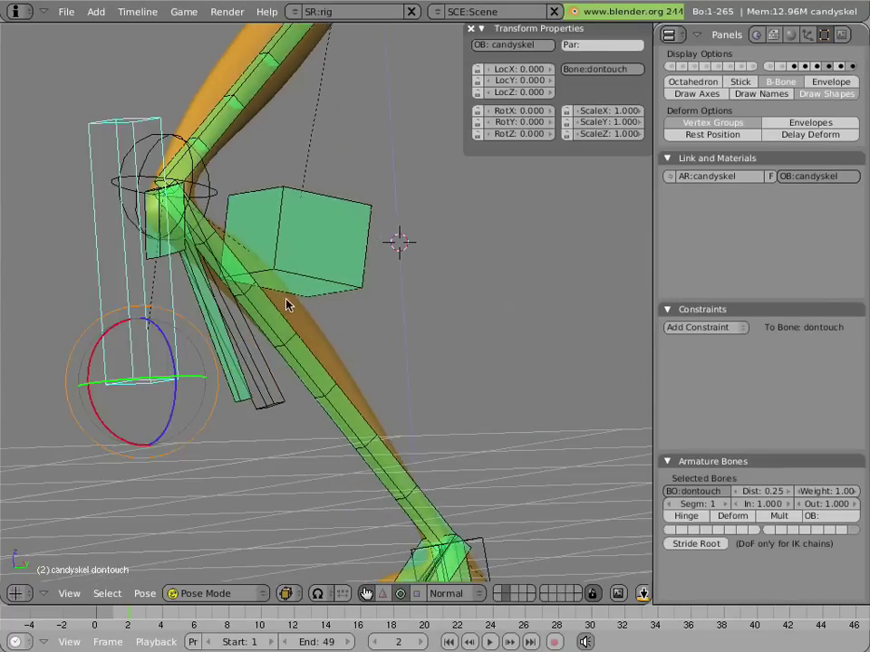
middle_click_drag(286, 305, 250, 305)
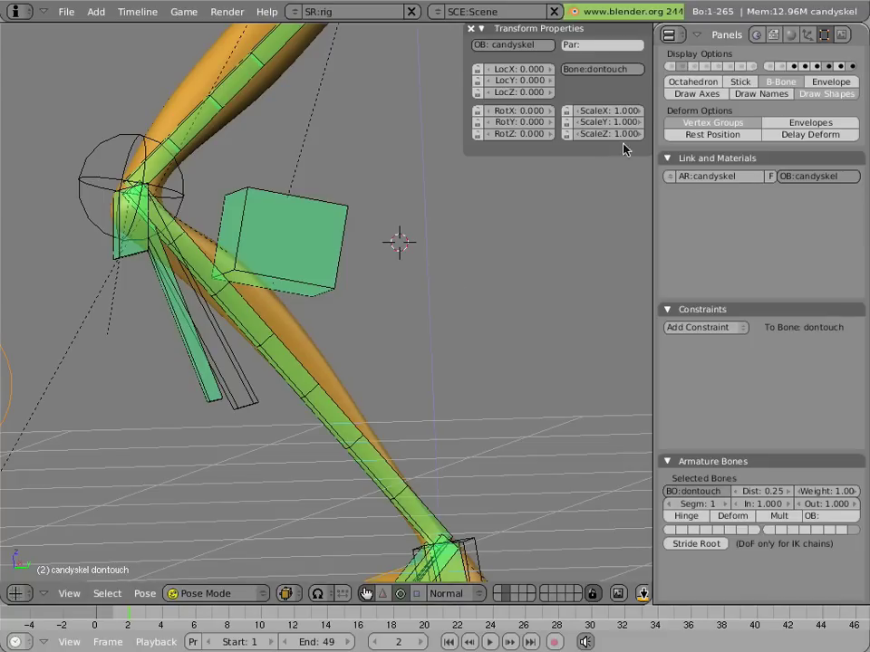
Clear rotation and location on all bones, then reselect dontouch and orbit around the rig
key("a")
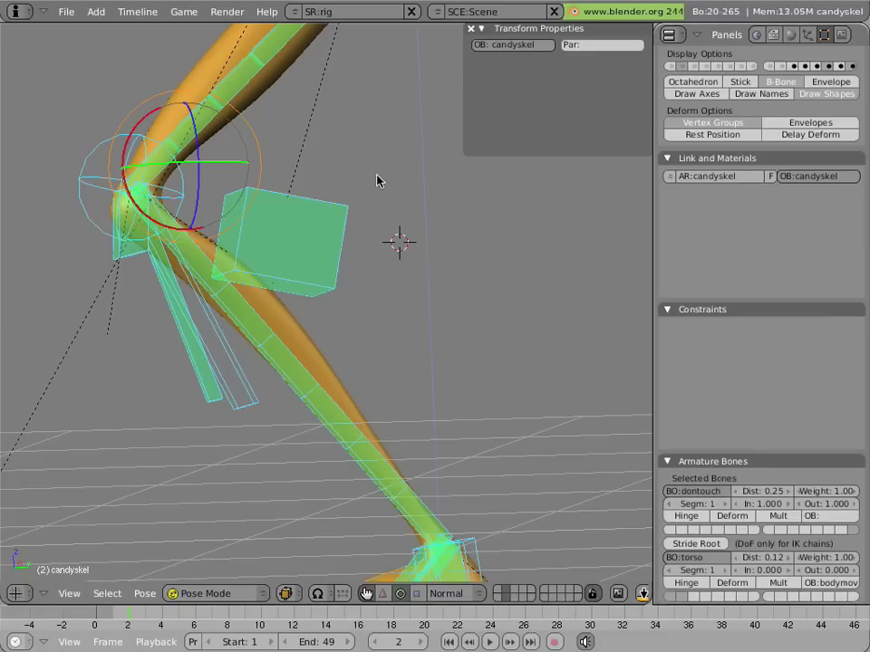
key("alt+r")
left_click(377, 178)
key("alt+g")
key("Home")
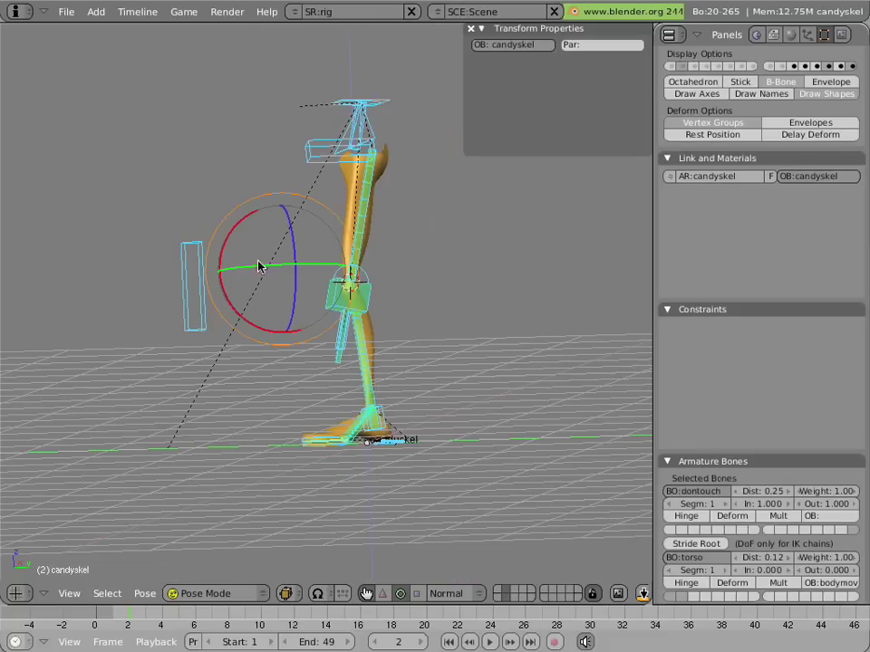
right_click(188, 276)
middle_click_drag(140, 268, 283, 268)
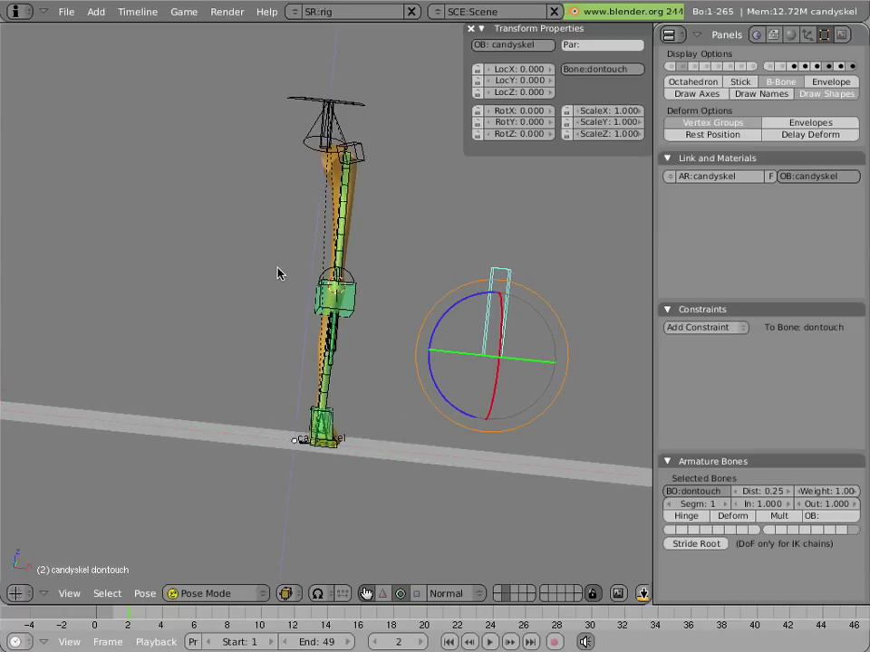
mouse_move(276, 274)
middle_mouse_down()
mouse_move(268, 278)
mouse_move(287, 291)
mouse_move(346, 293)
middle_mouse_up()
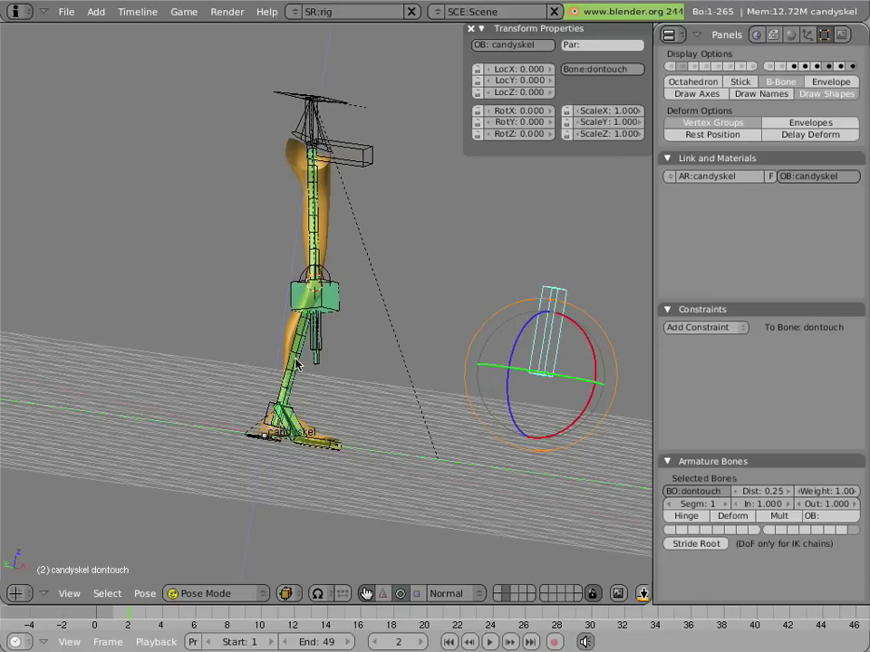
middle_click_drag(301, 366, 345, 367)
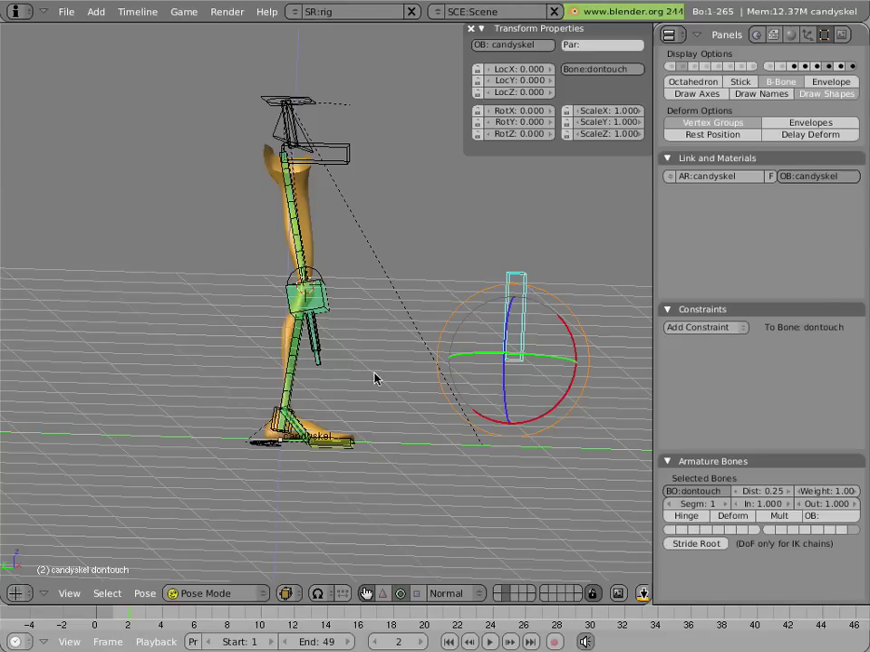
Give thightwist.L a Copy Scale constraint from dontouch, placed above its Copy Rotation
right_click(326, 374)
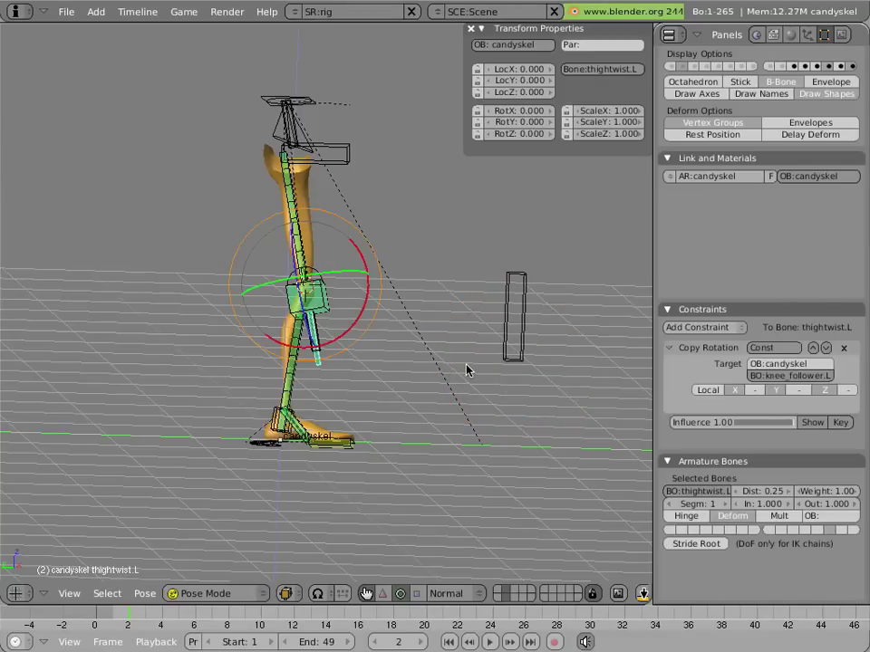
right_click(507, 361)
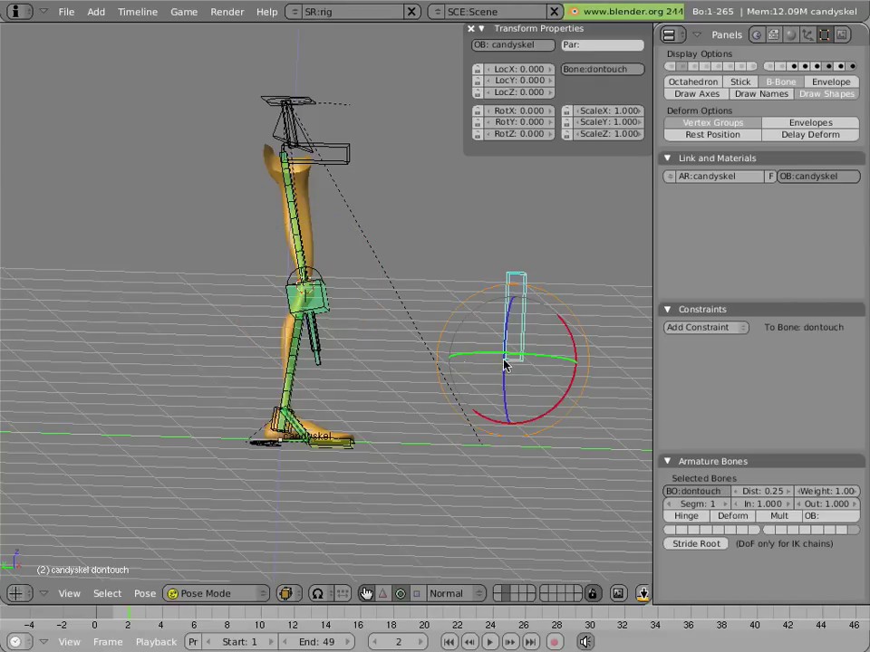
right_click(317, 370, "shift")
key("ctrl+alt+c")
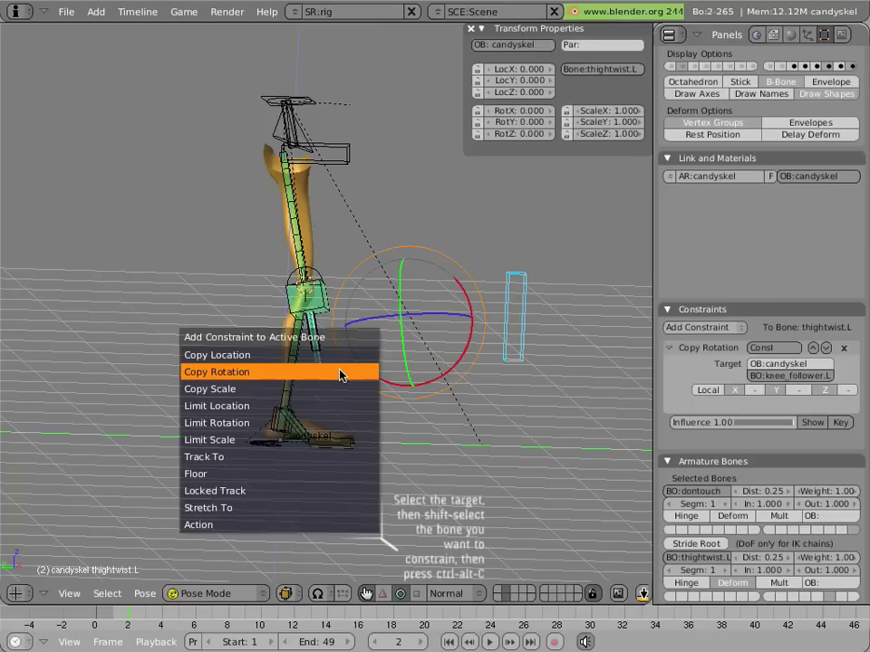
left_click(340, 391)
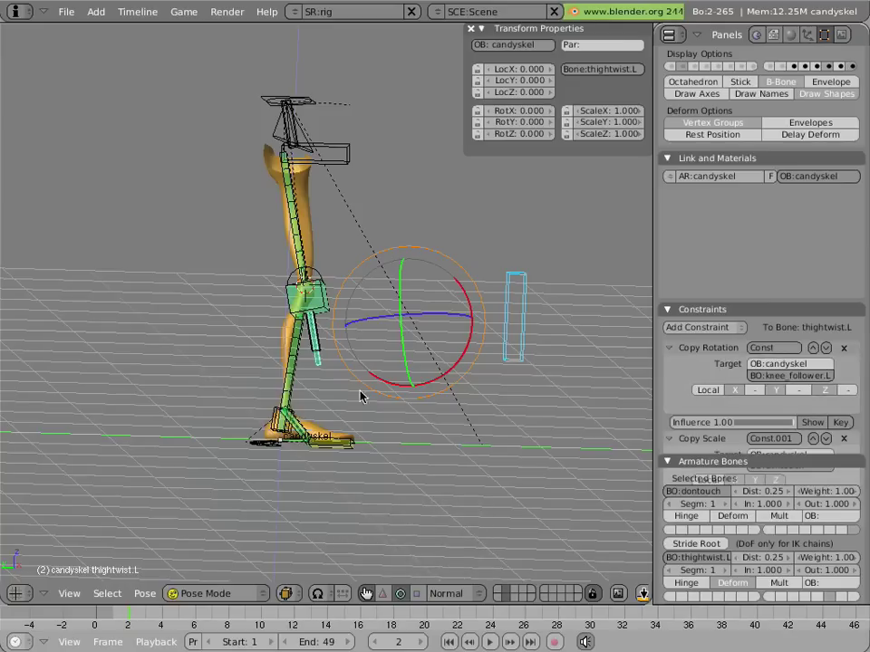
left_click(811, 438)
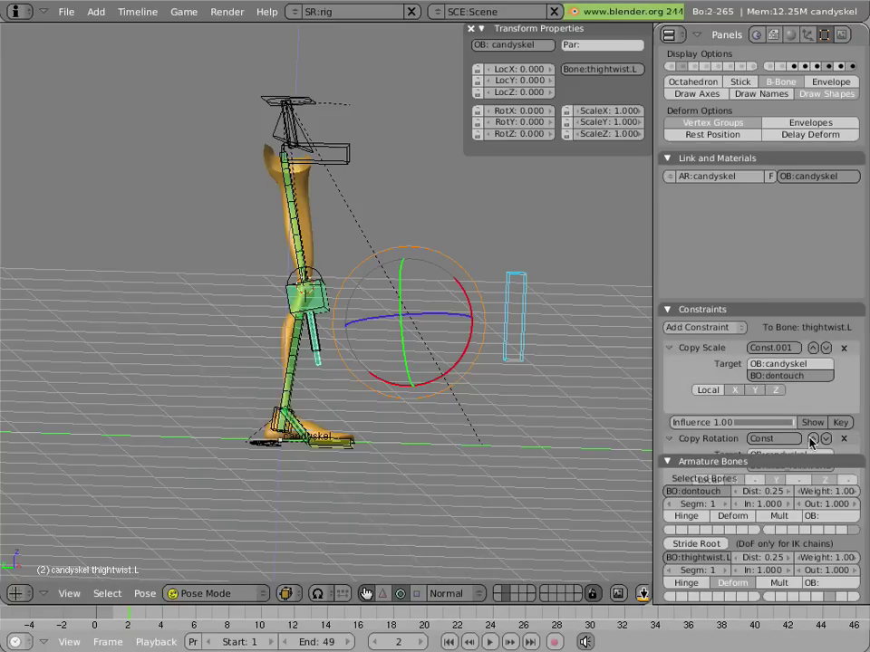
Give knee_follower.L a Copy Scale constraint from dontouch, then switch to side view
right_click(524, 361)
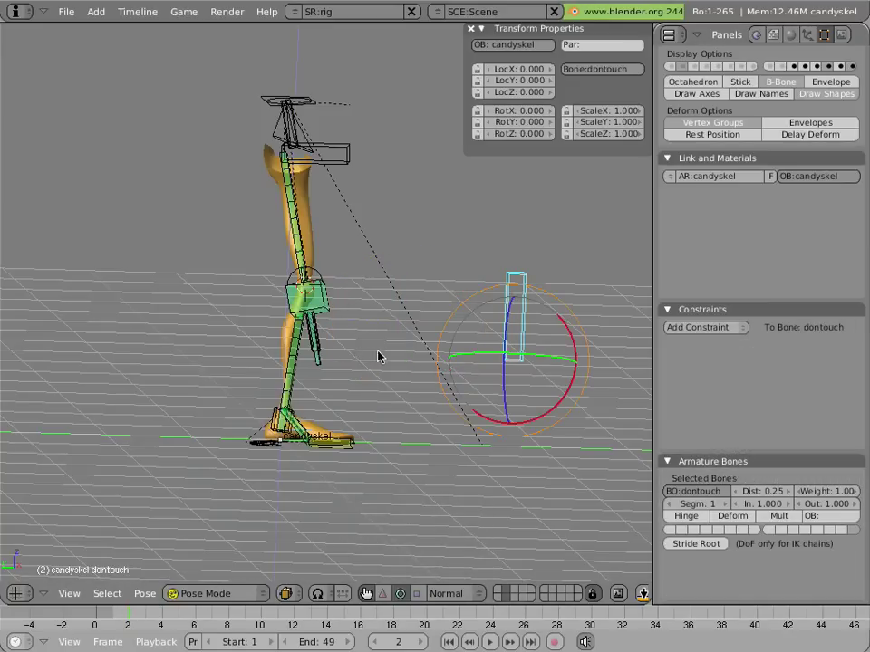
right_click(324, 350, "shift")
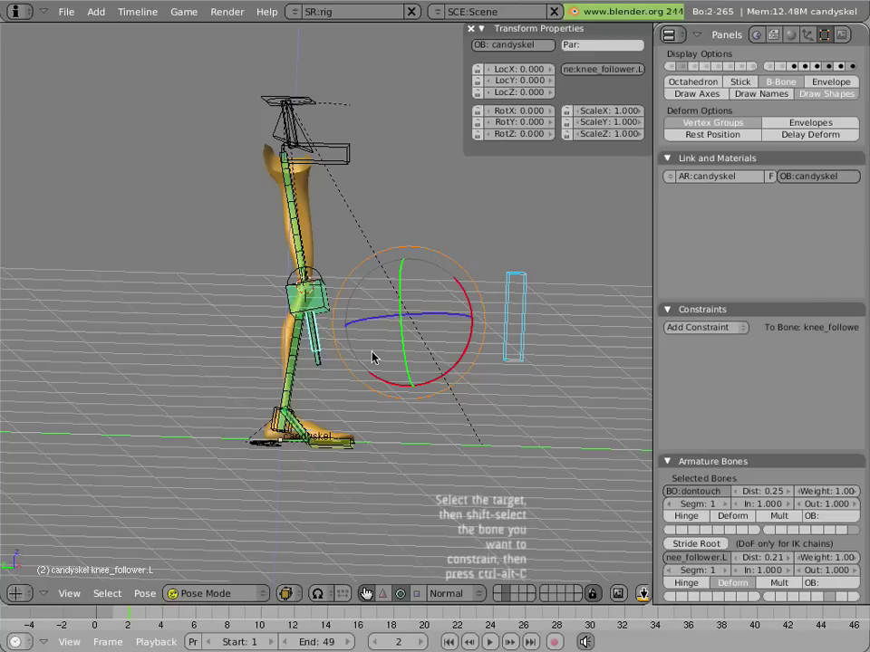
key("ctrl+alt+c")
left_click(371, 355)
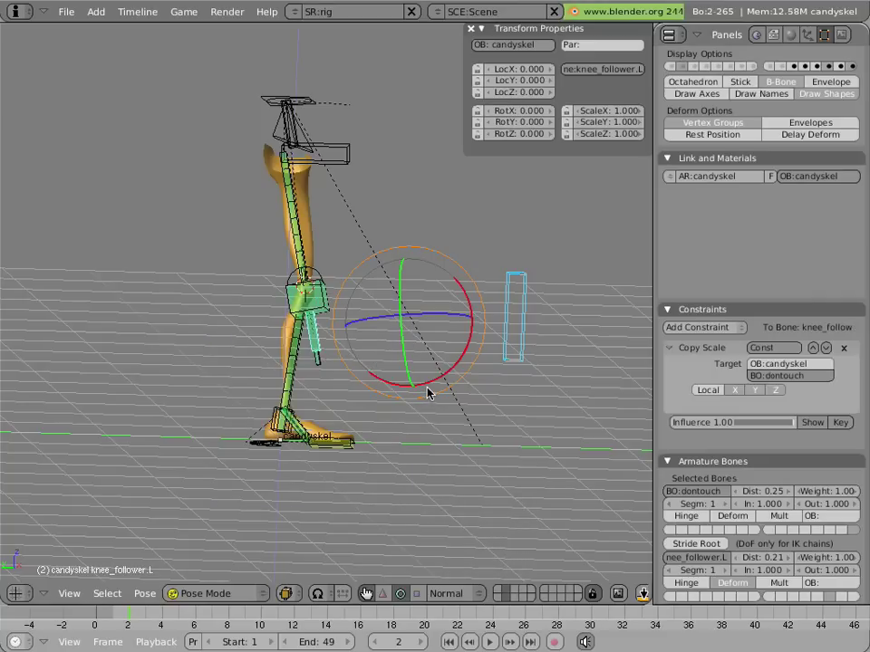
key("KP_3")
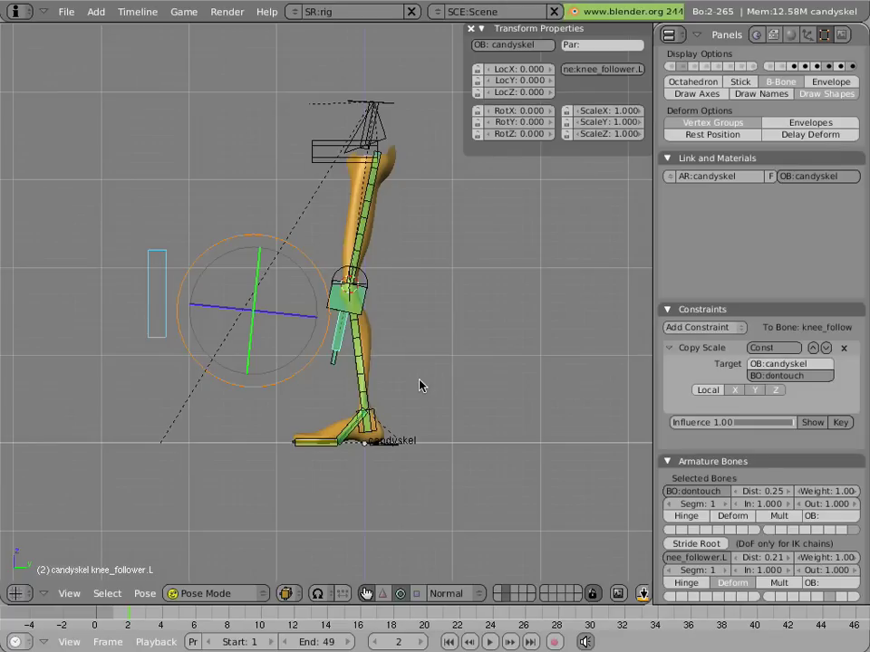
Hide one bone layer, move foot.L to test the leg, and try grabbing knee_stretch.L
right_click(409, 456)
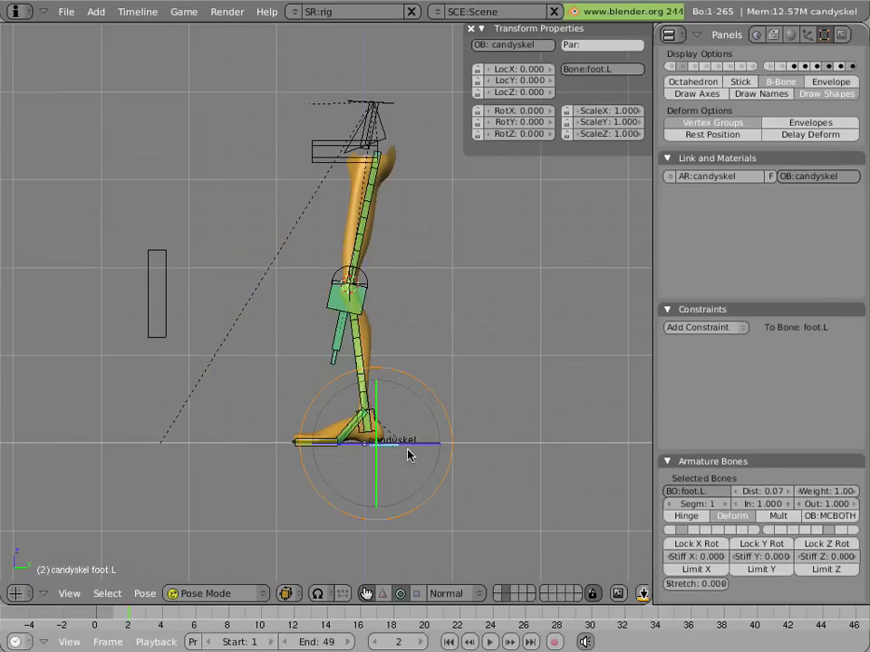
key("g")
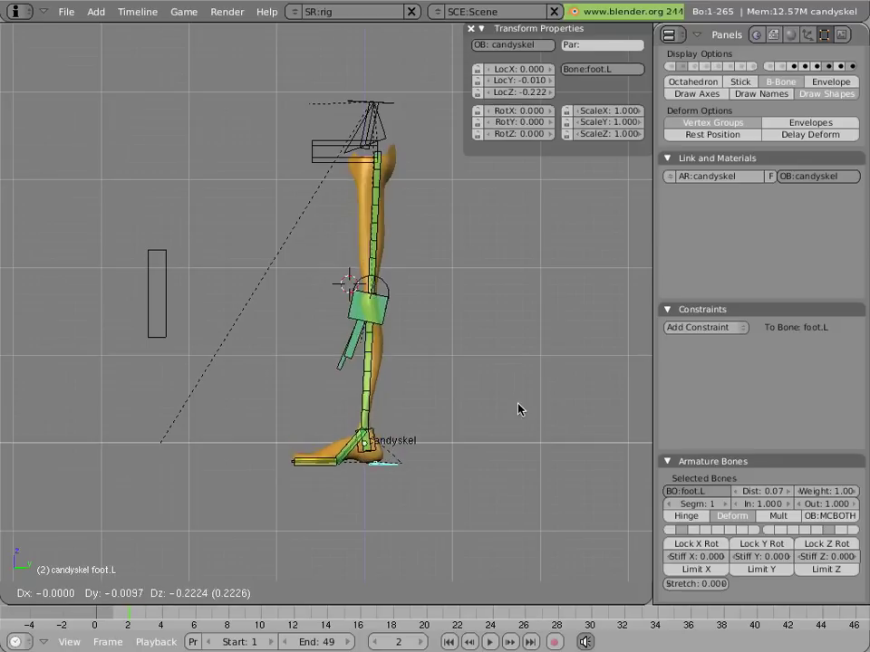
right_click(508, 377)
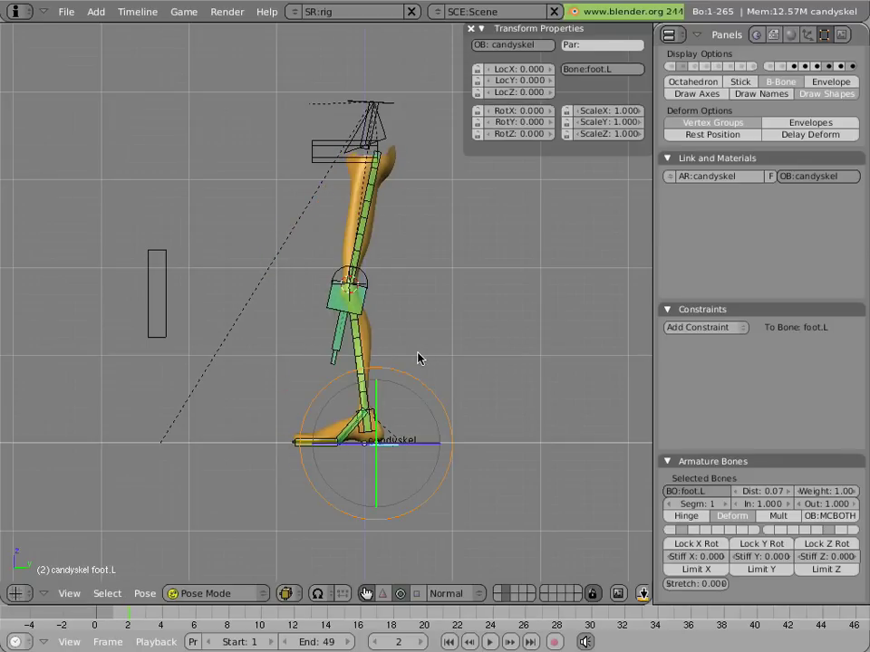
mouse_move(250, 351)
middle_mouse_down()
mouse_move(345, 369)
mouse_move(423, 341)
mouse_move(258, 352)
middle_mouse_up()
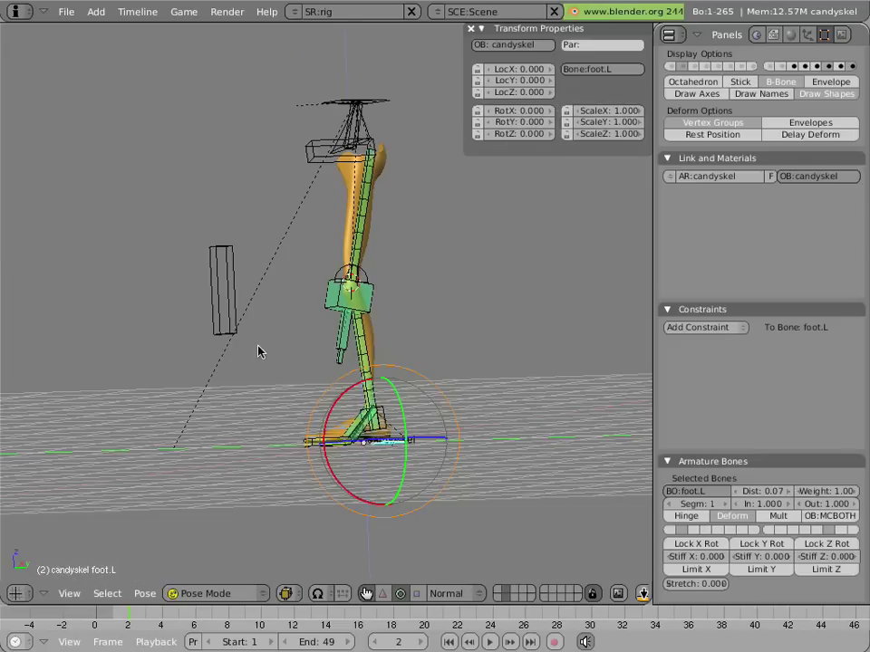
left_click(682, 67)
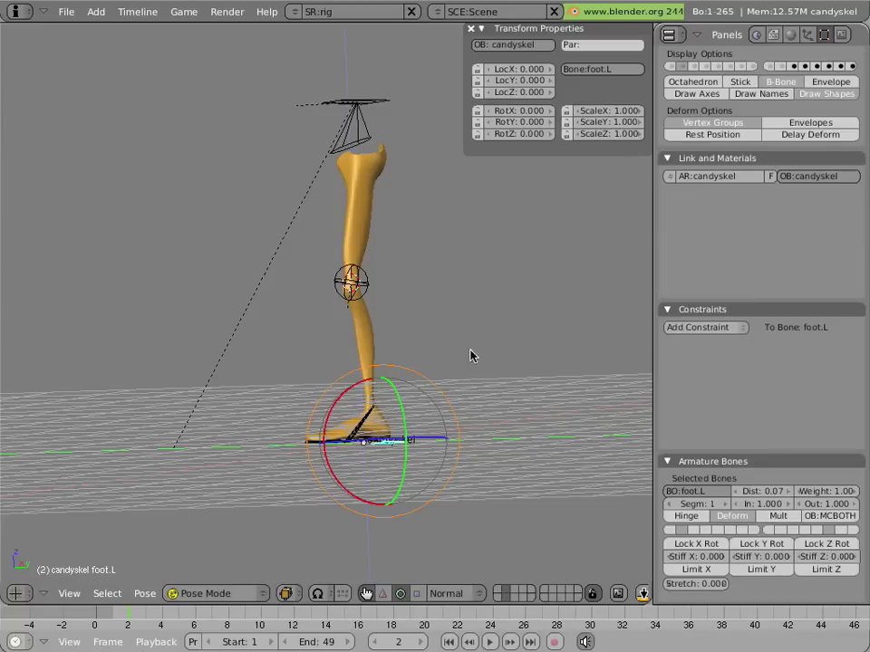
key("g")
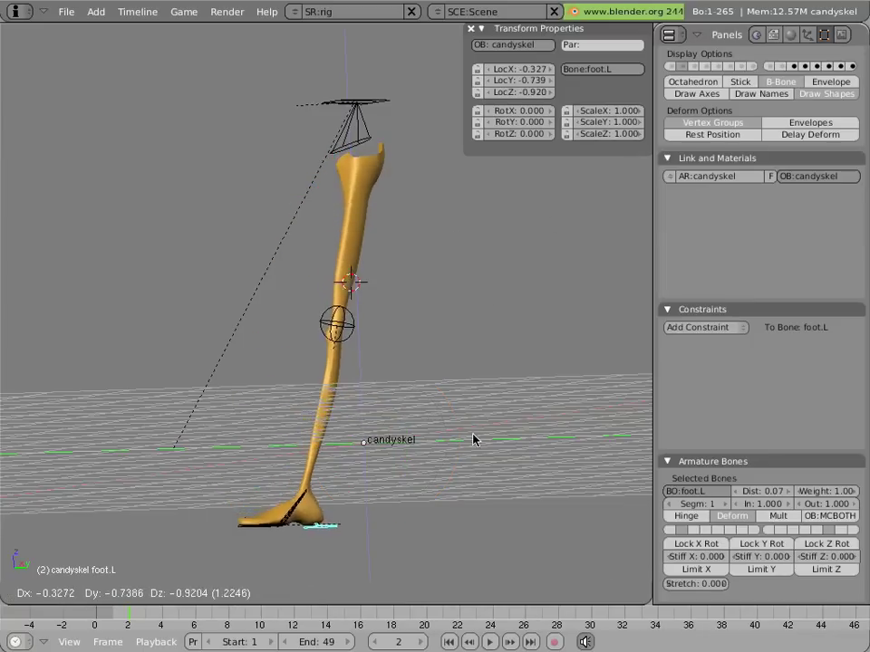
left_click(473, 439)
right_click(354, 319)
key("g")
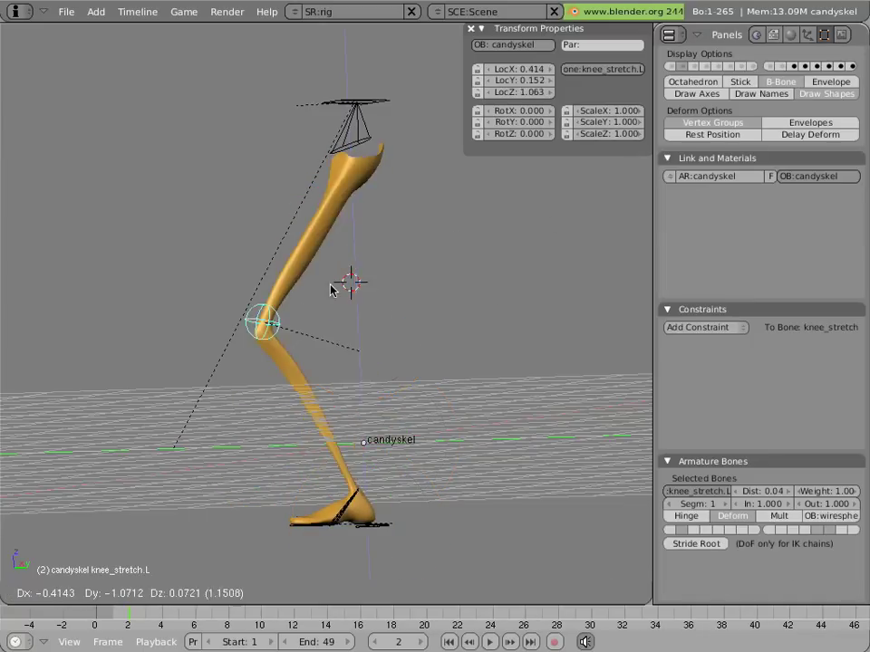
key("Escape")
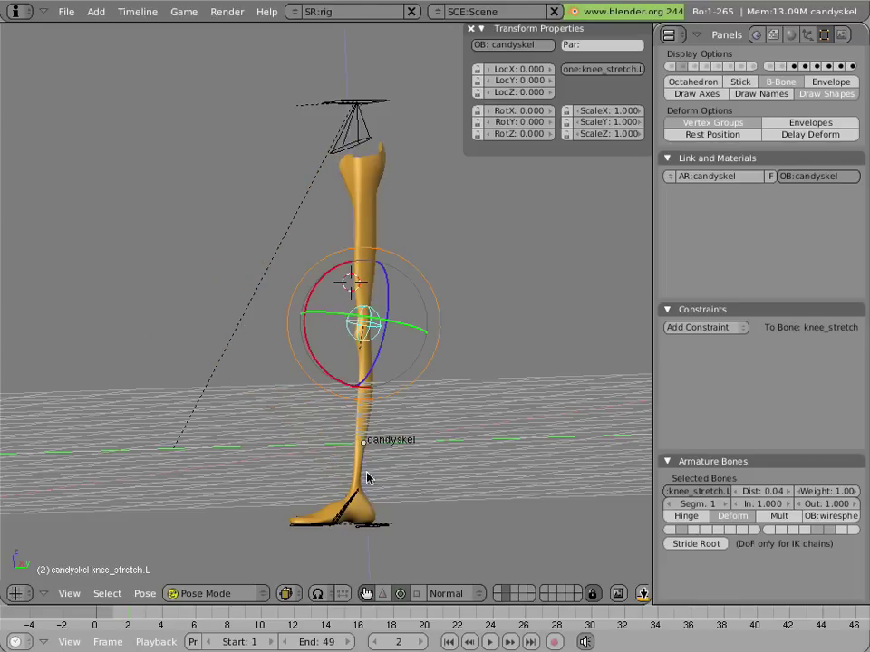
Raise foot.L to bend the leg, then move knee_stretch.L sideways to test stretching
right_click(381, 522)
key("KP_1")
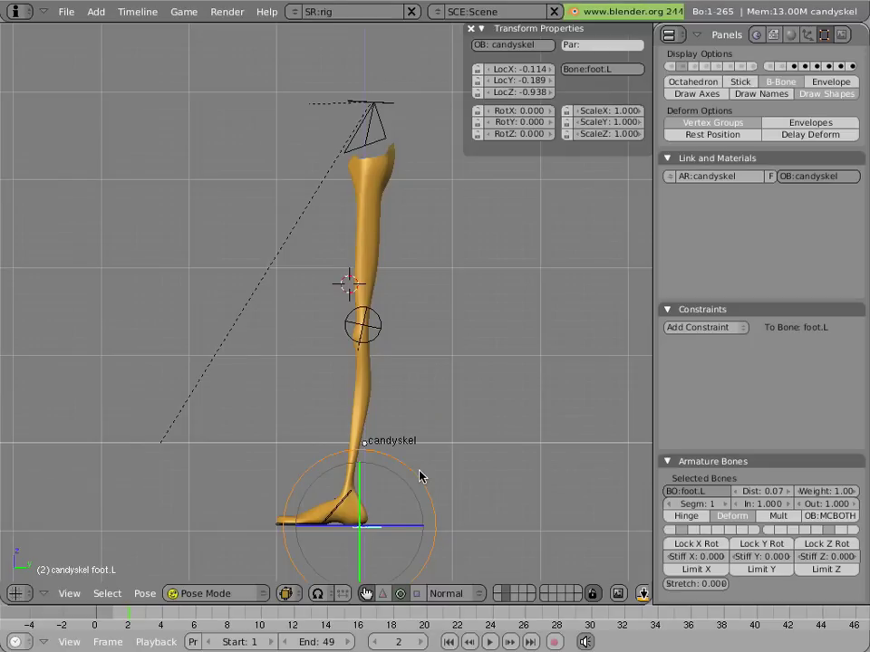
key("g")
left_click(457, 294)
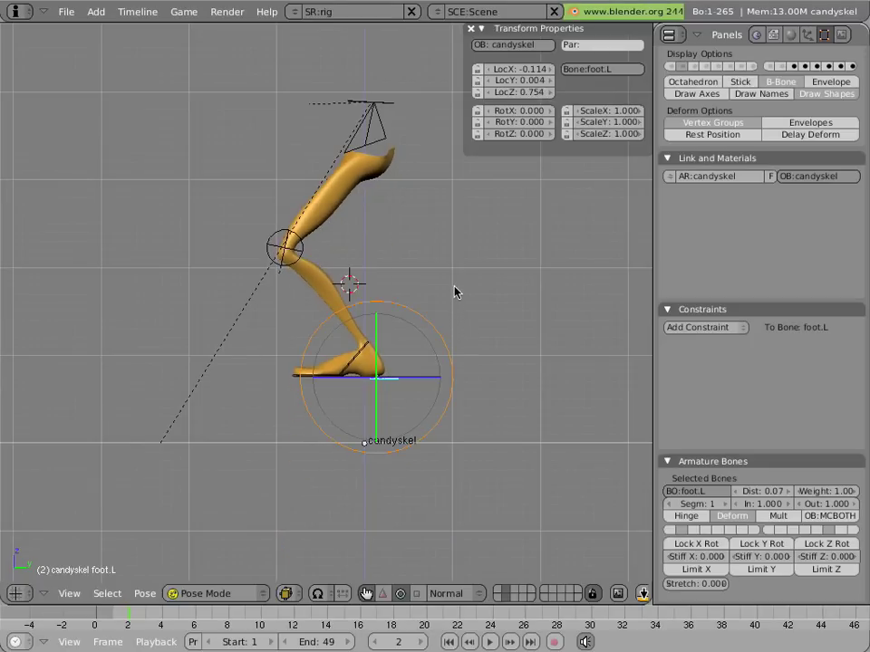
right_click(290, 260)
key("g")
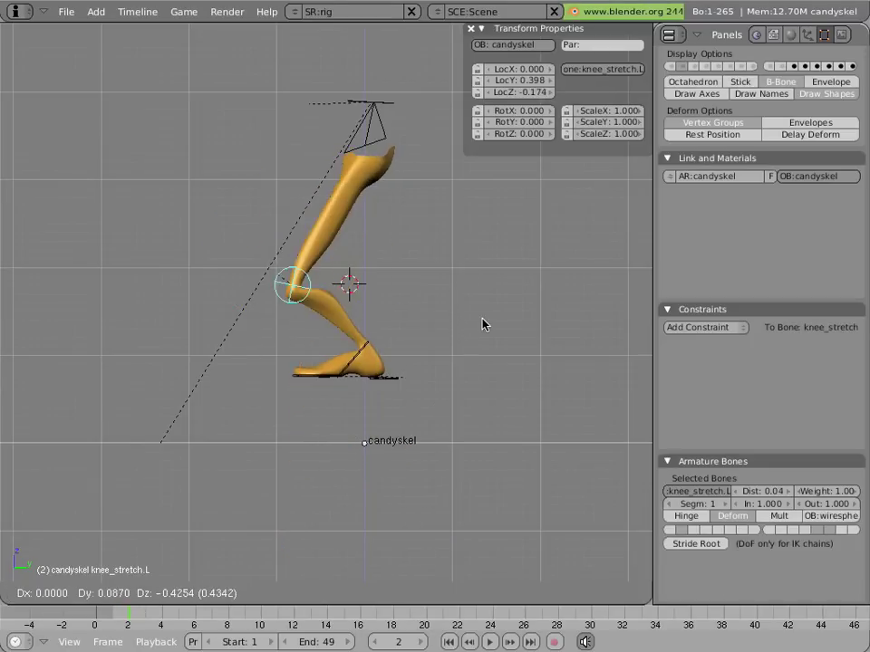
left_click(482, 287)
key("KP_3")
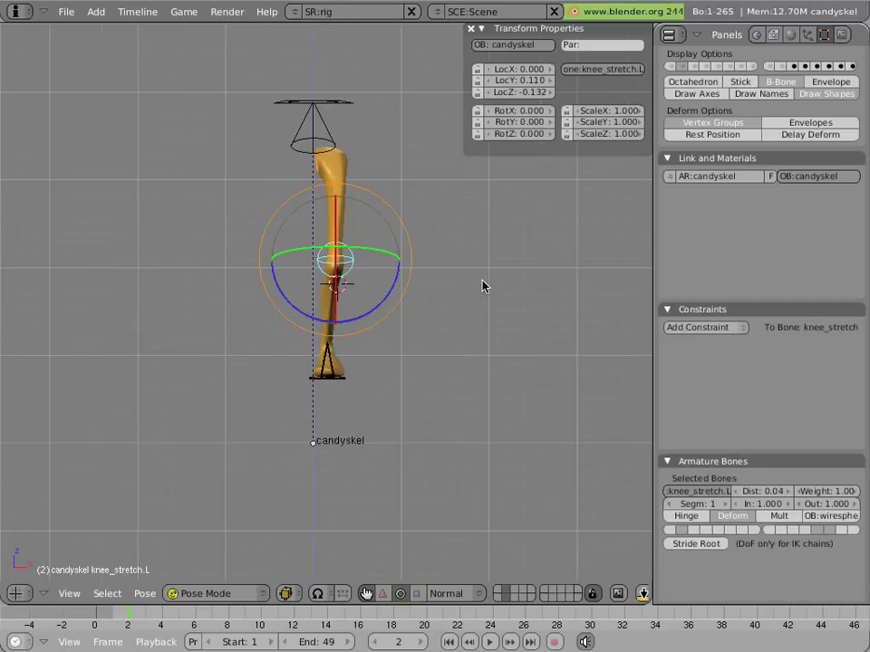
key("g")
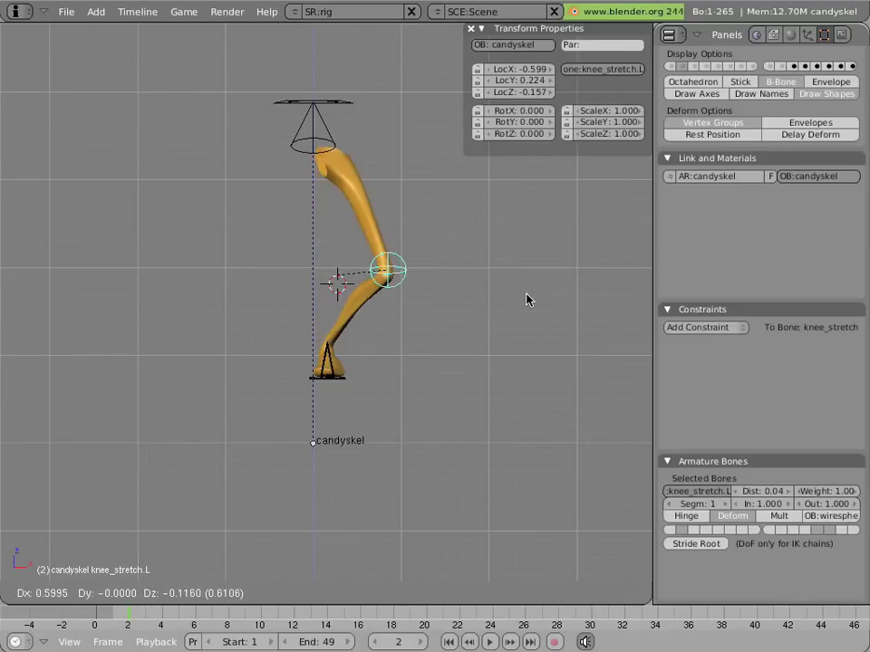
left_click(482, 293)
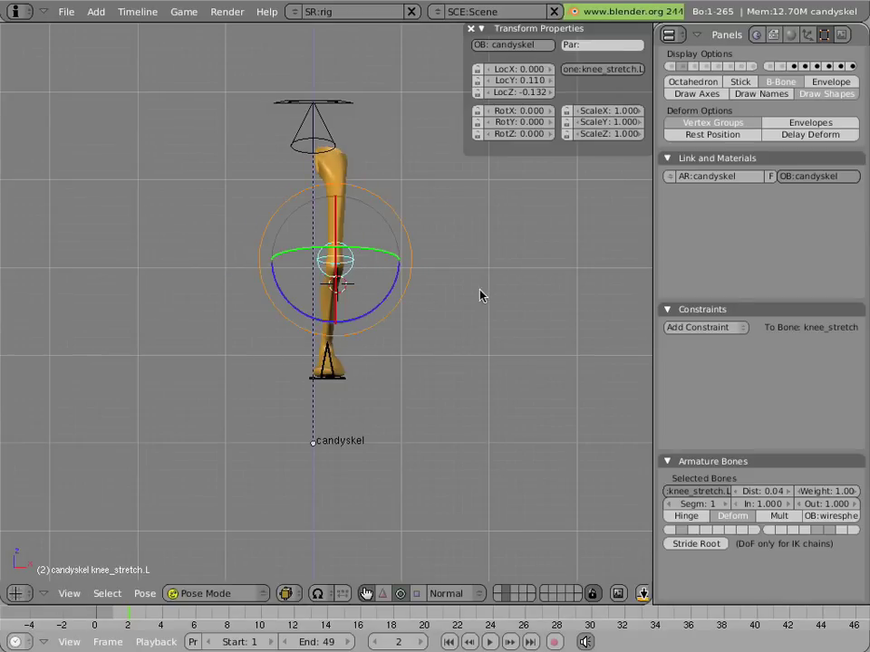
Clear knee_stretch.L's location, toggle the deform and control bone layers, and select thighIK.L
middle_click_drag(438, 328, 355, 336)
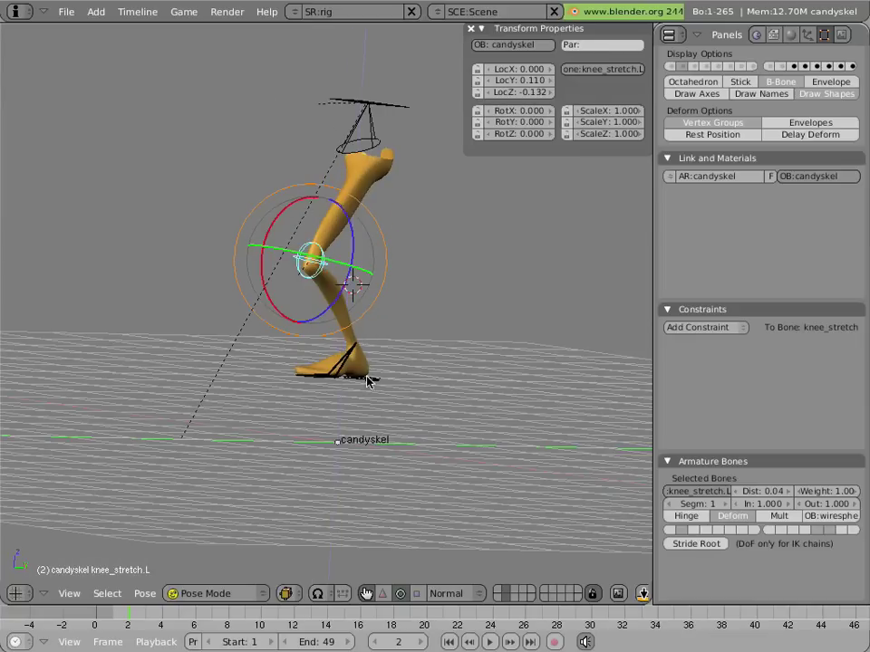
right_click(365, 374)
right_click(332, 288)
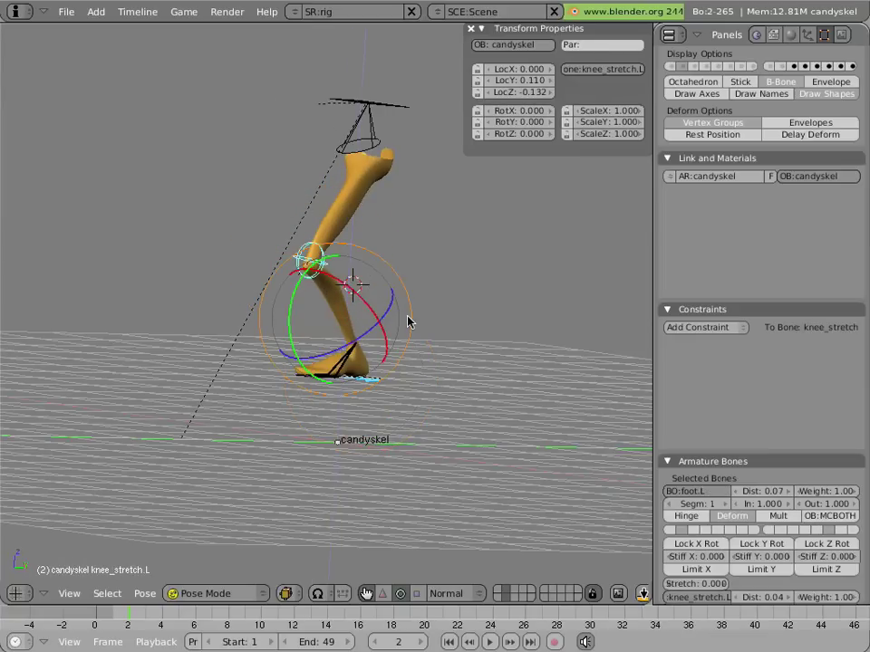
key("alt+g")
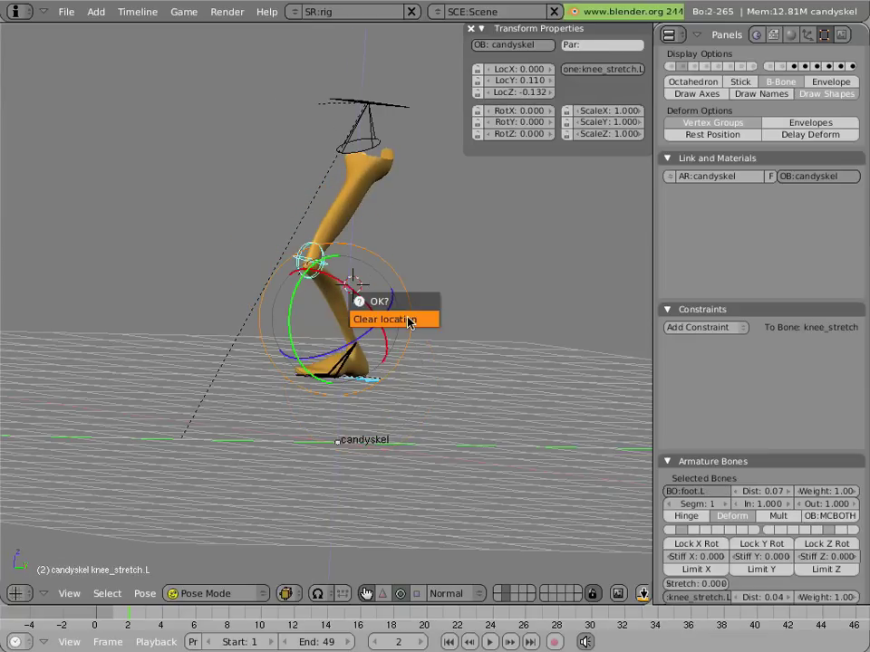
left_click(408, 322)
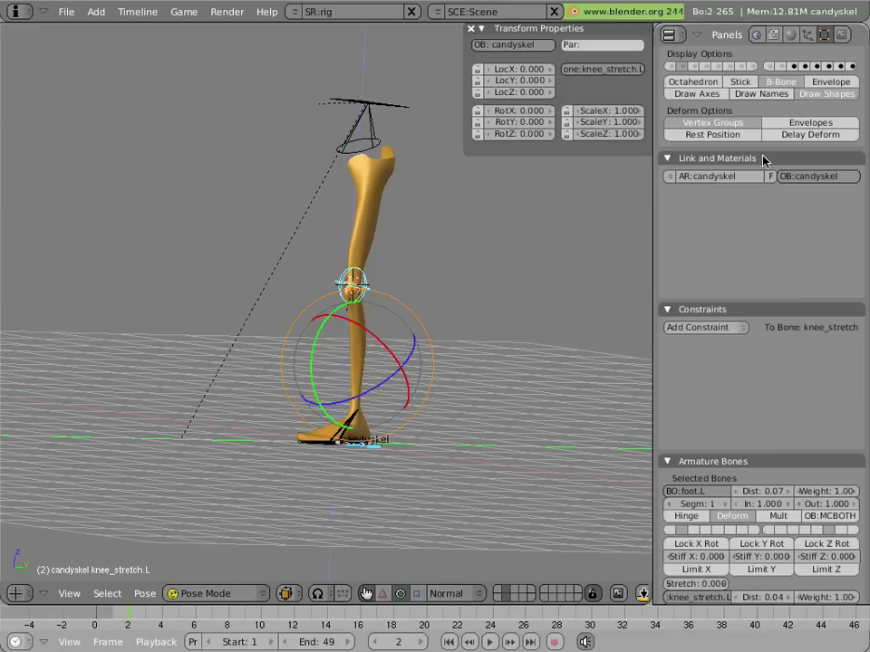
left_click(827, 67)
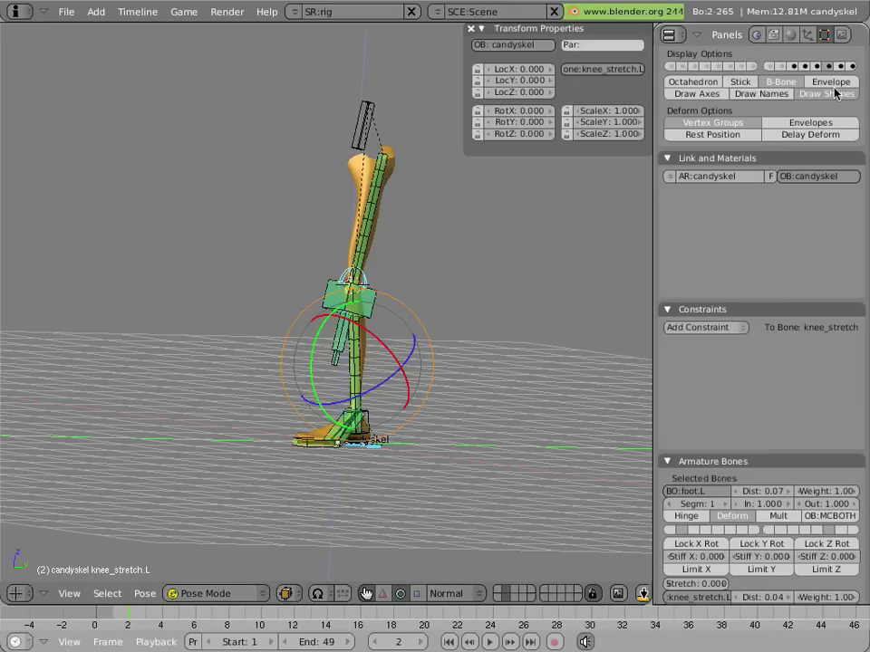
left_click(819, 66)
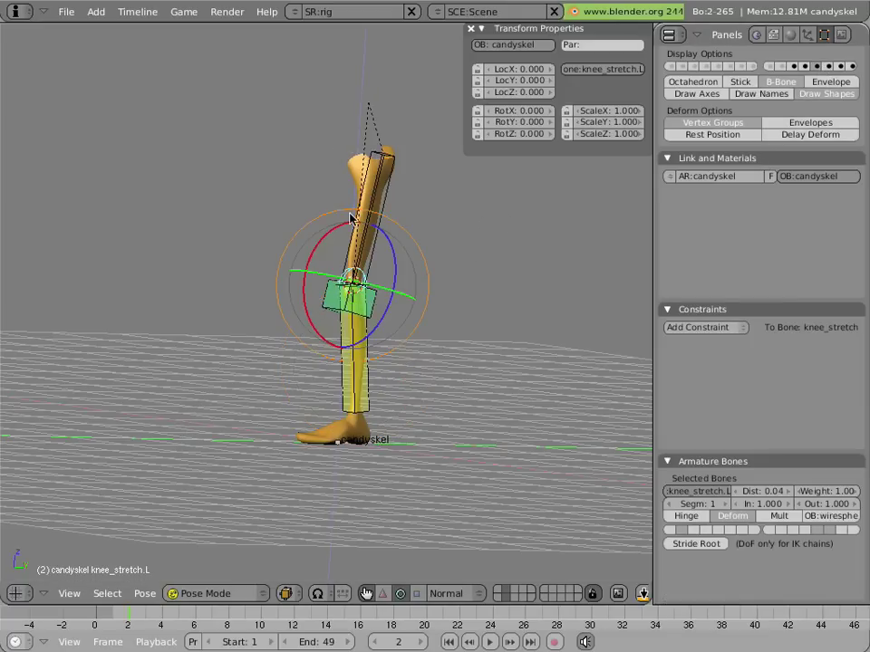
right_click(380, 222)
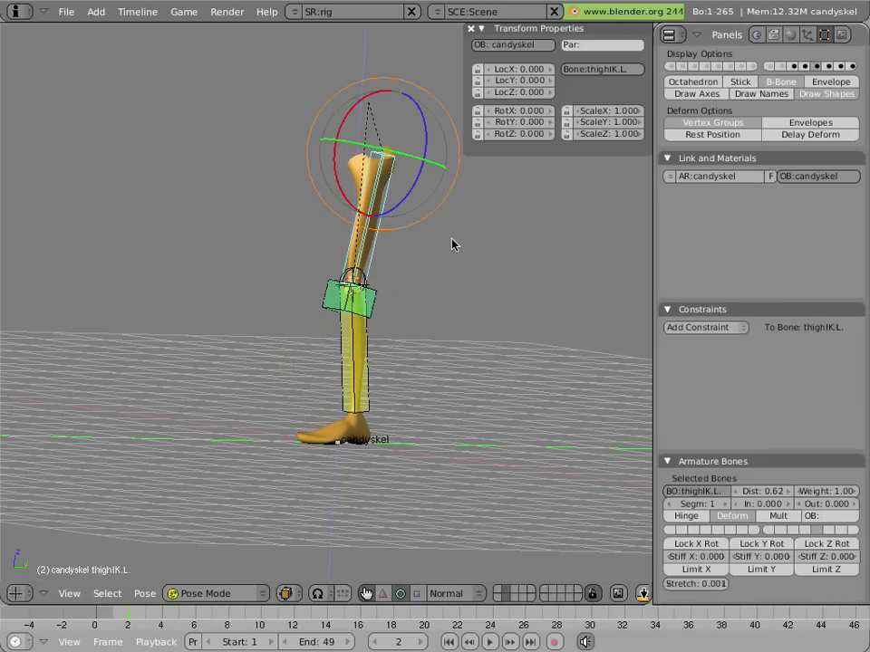
View the leg from the front, then the side, then the front again
key("KP_1")
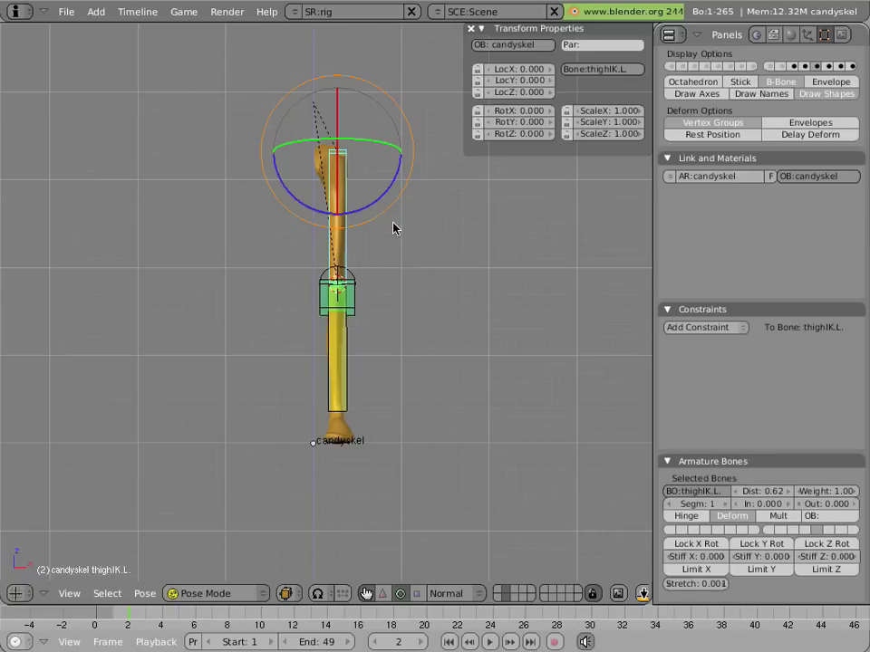
key("KP_3")
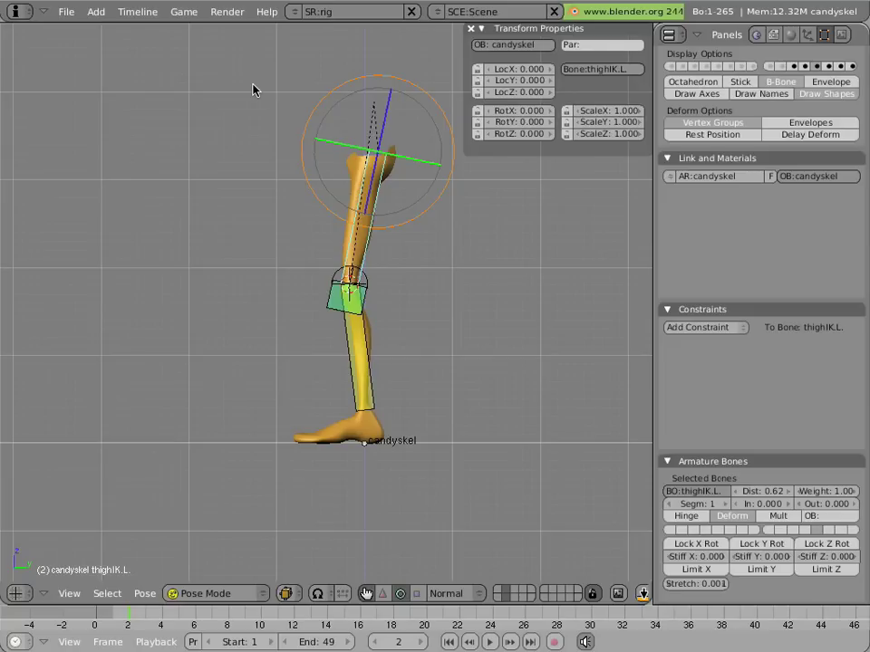
key("KP_1")
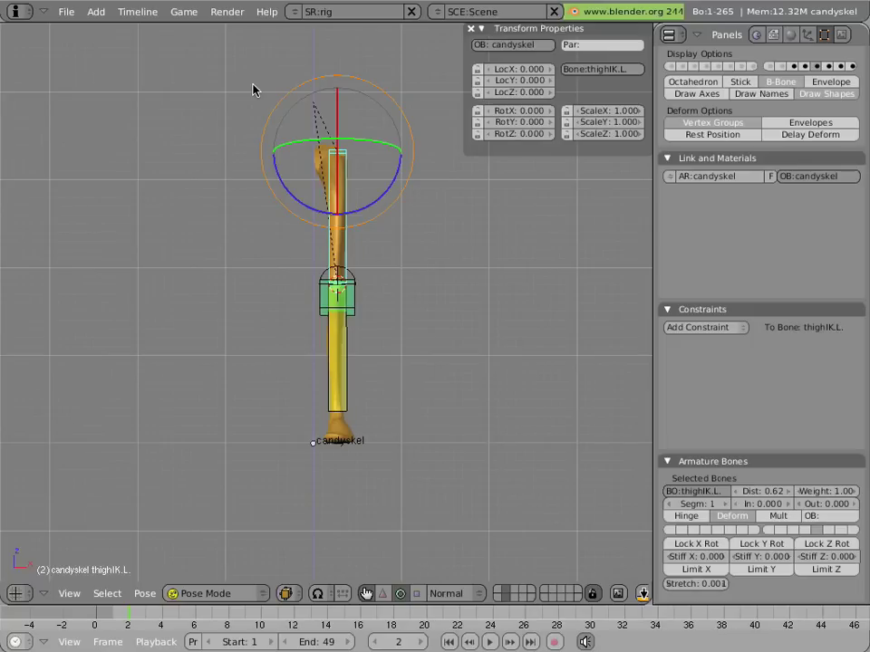
In Edit Mode, zoom onto the thigh and snap the 3D cursor to its top joint
key("Tab")
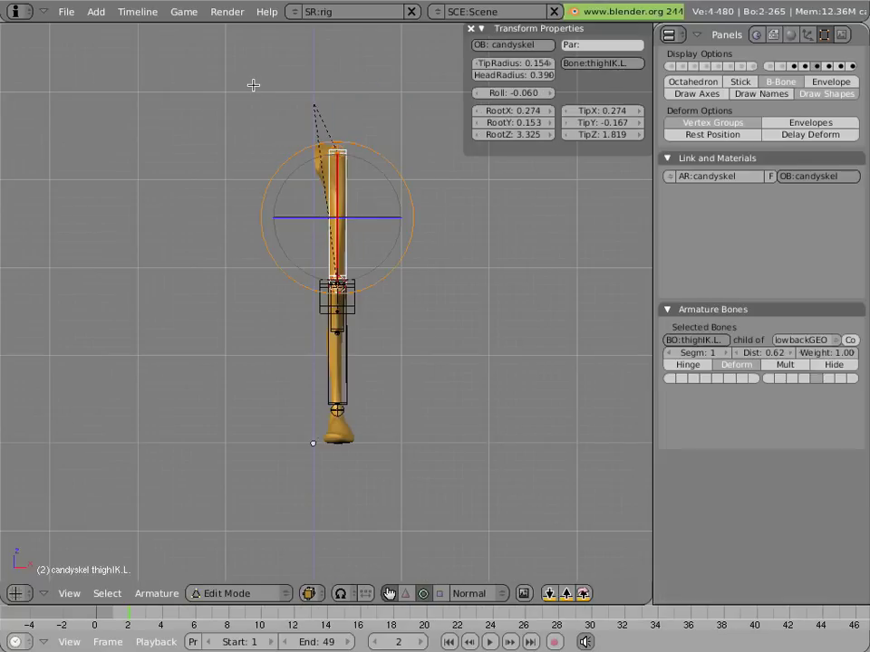
key("KP_3")
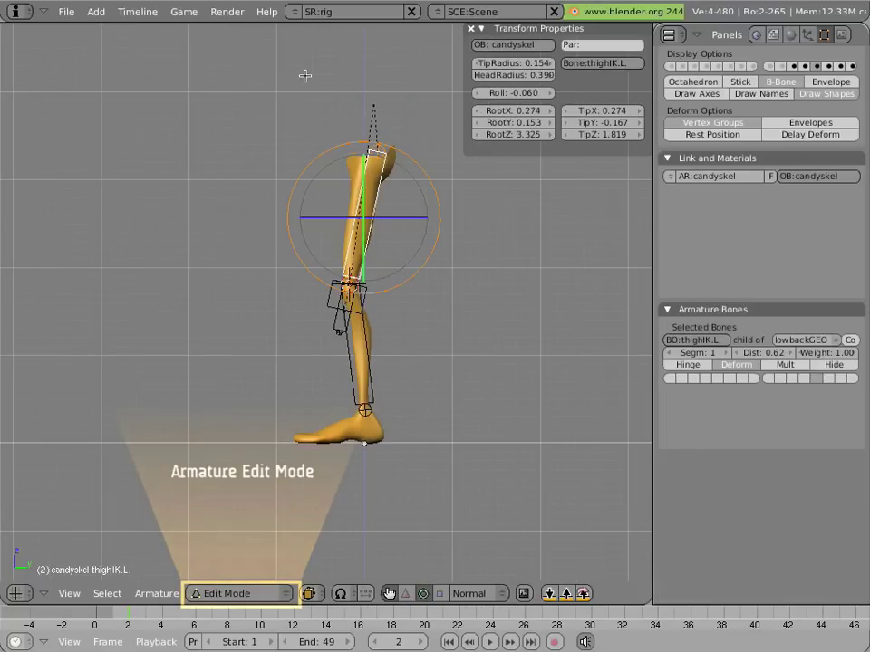
scroll(401, 258, "up", 3)
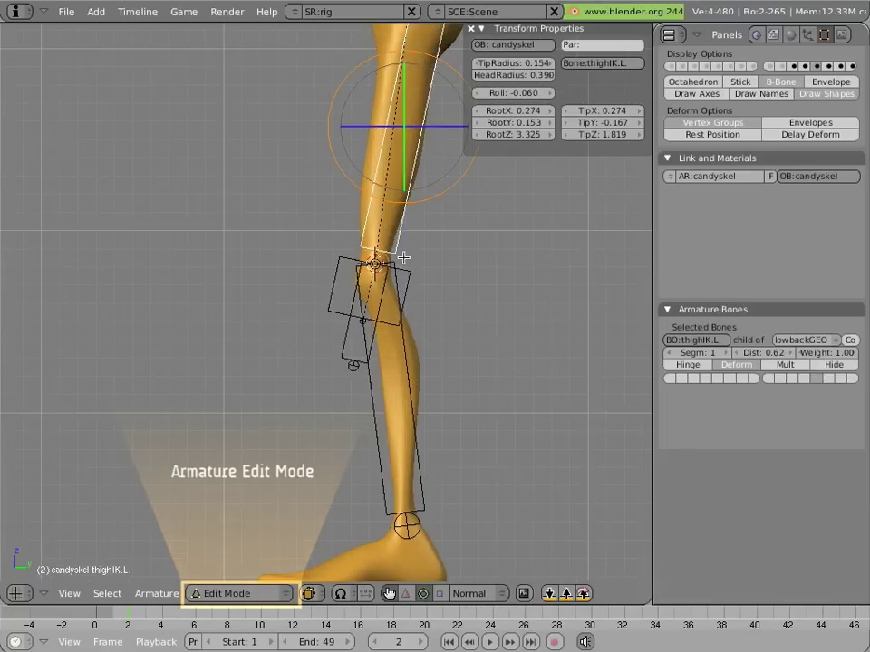
middle_click_drag(406, 246, 344, 358, "shift")
scroll(345, 359, "up", 2)
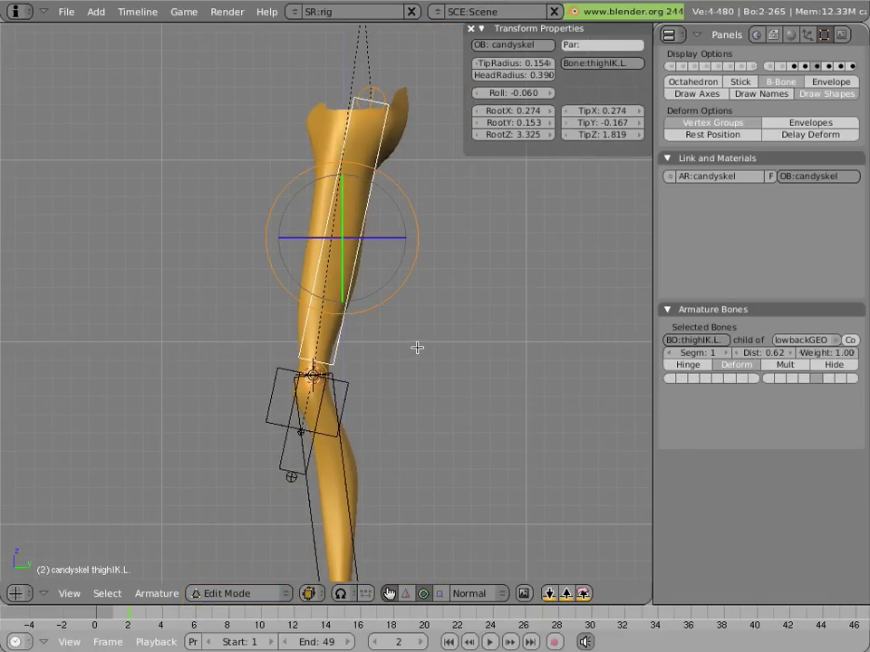
right_click(370, 97)
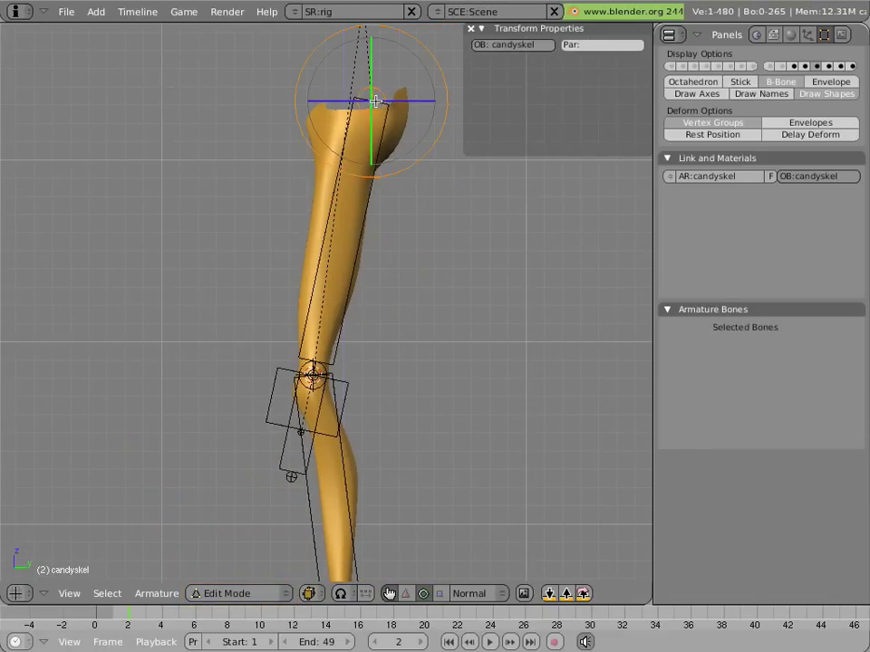
key("shift+s")
left_click(427, 299)
Duplicate thighIK.L in place and shrink the copy to about half around the 3D cursor
right_click(353, 256)
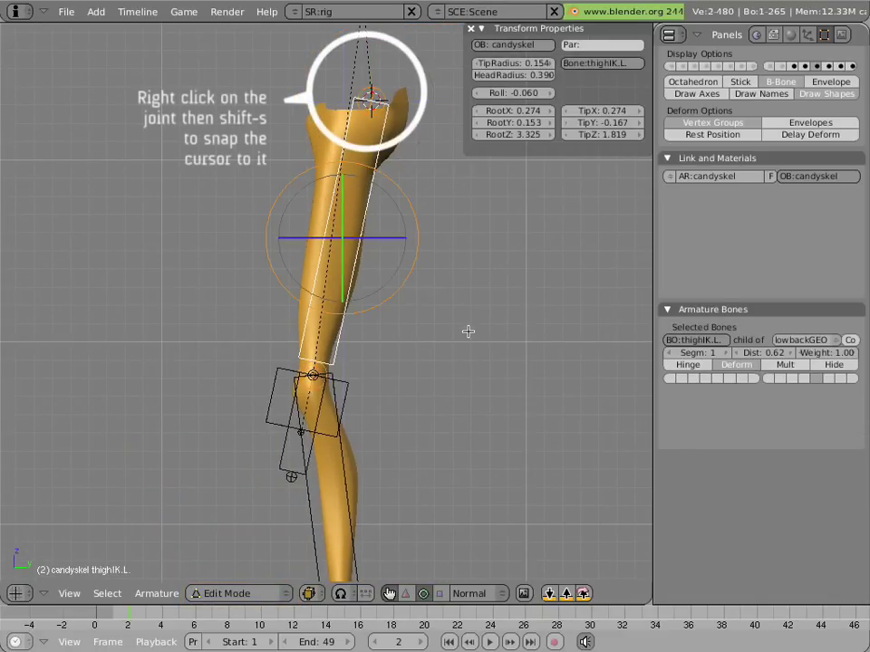
key("shift+d")
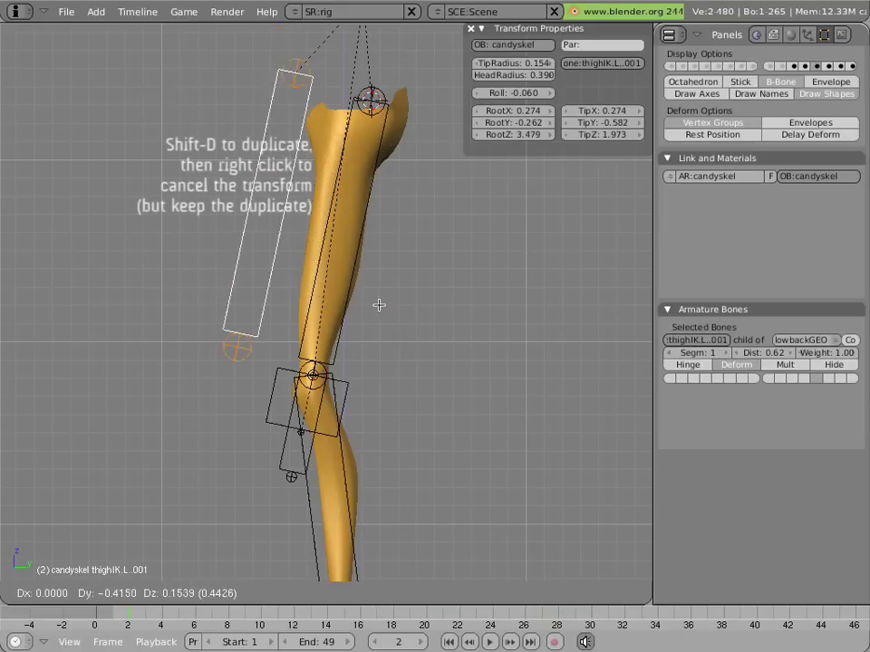
right_click(403, 357)
key("s")
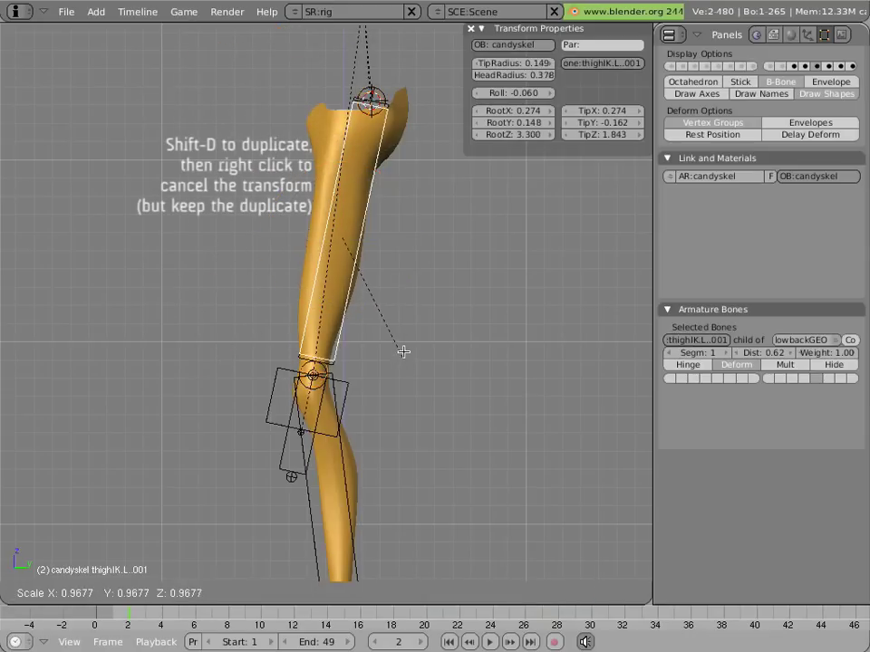
right_click(404, 345)
key("period")
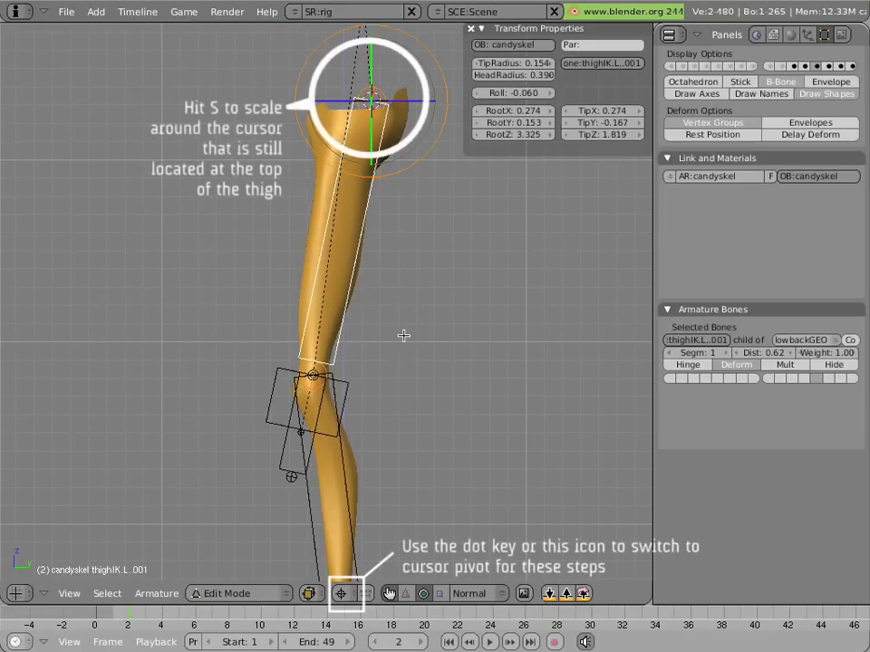
key("s")
left_click(392, 200)
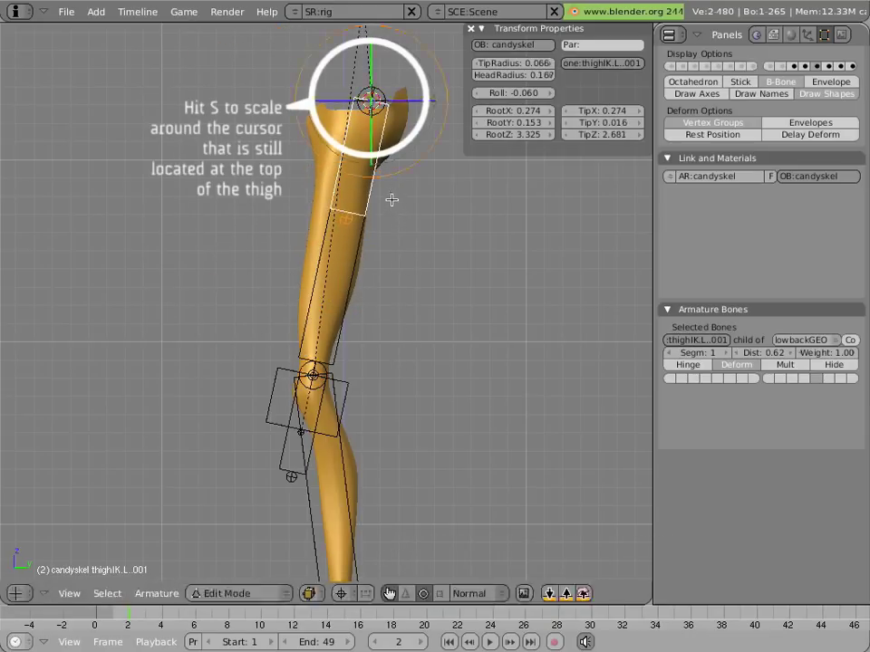
left_click(693, 339)
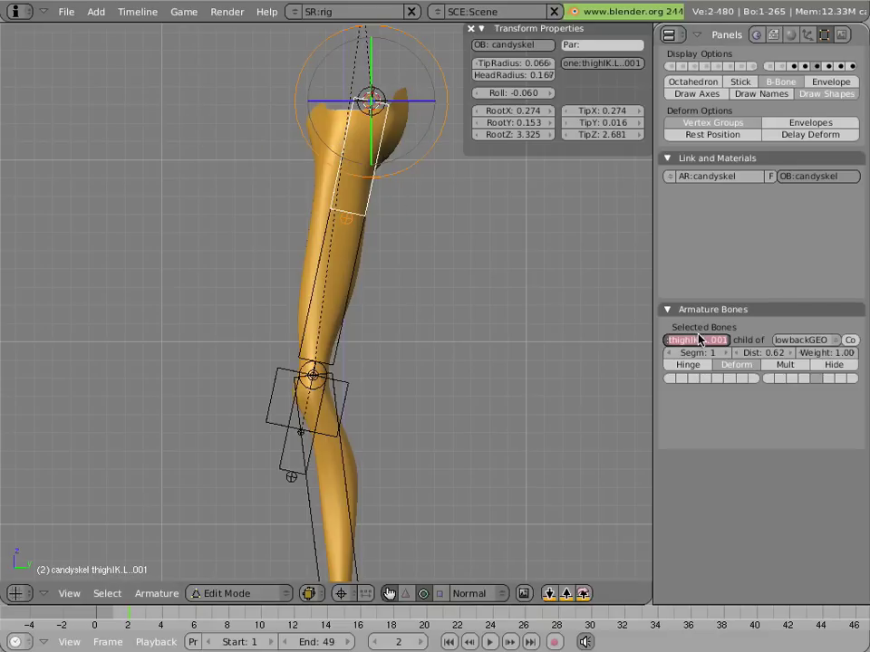
Name the copy thighrotIK.L, slim its B-Bone box in Pose Mode, and also select thighIK.L
type("BO:thr")
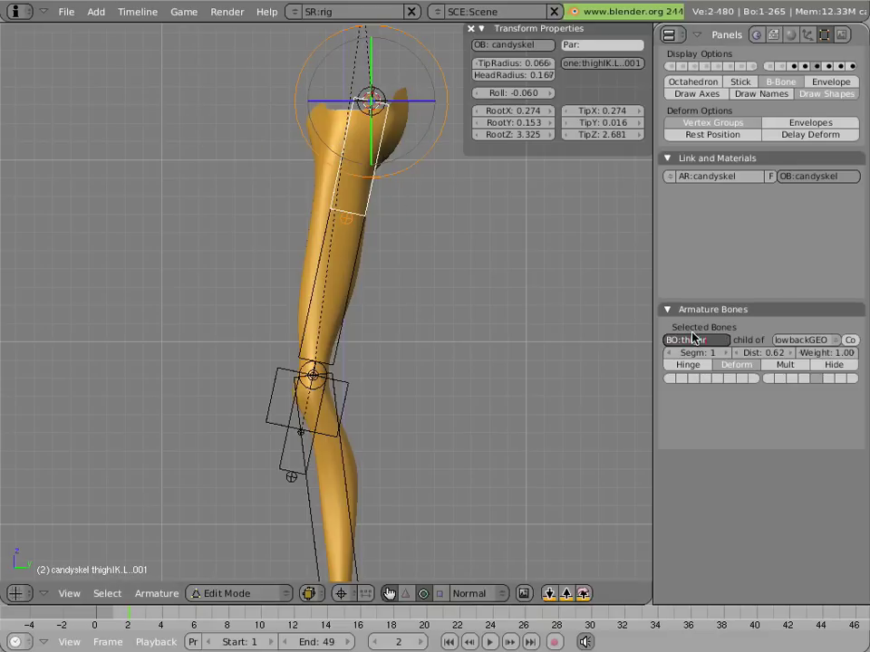
type("ot")
type("IK.L")
key("Return")
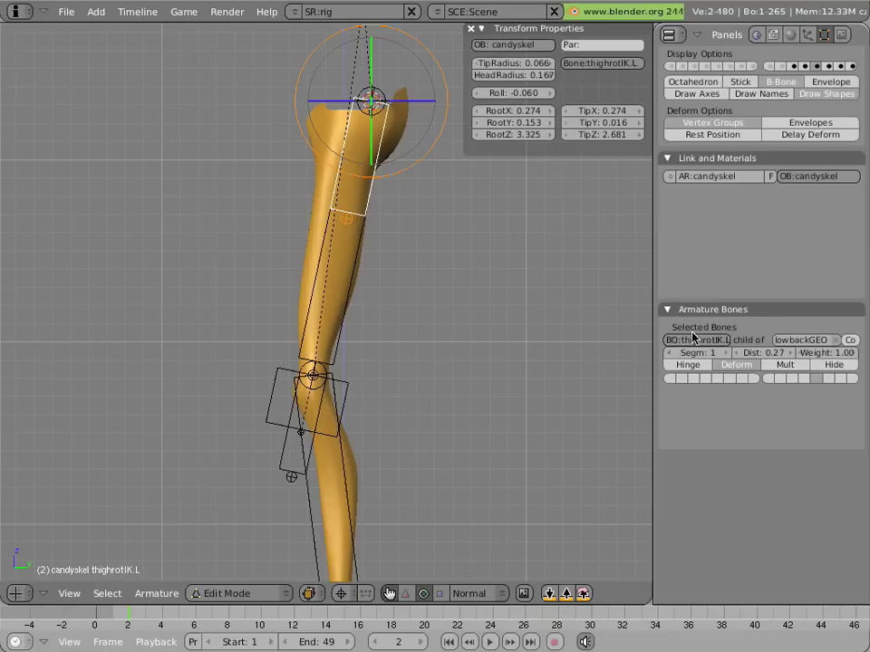
key("ctrl+Tab")
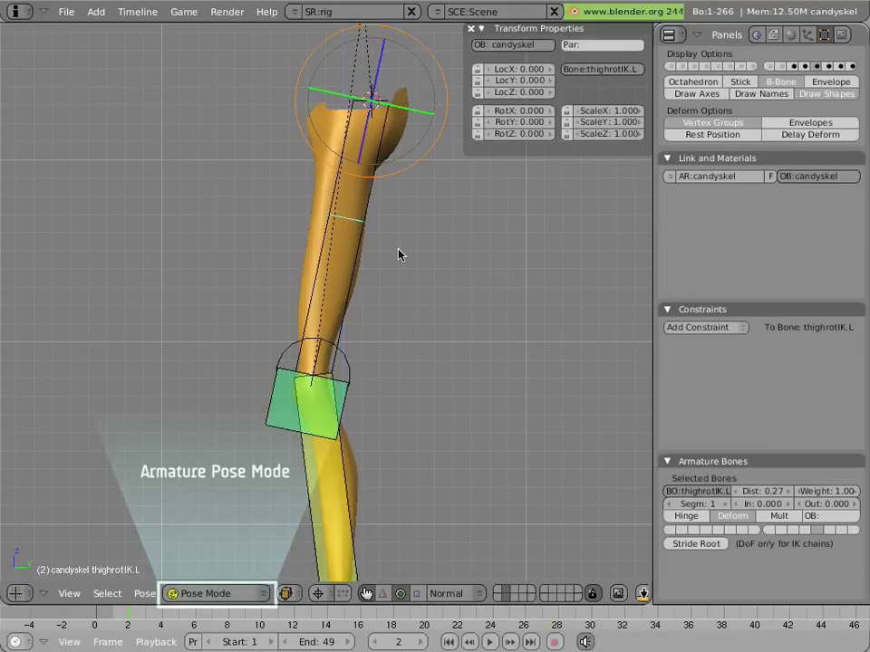
key("alt+s")
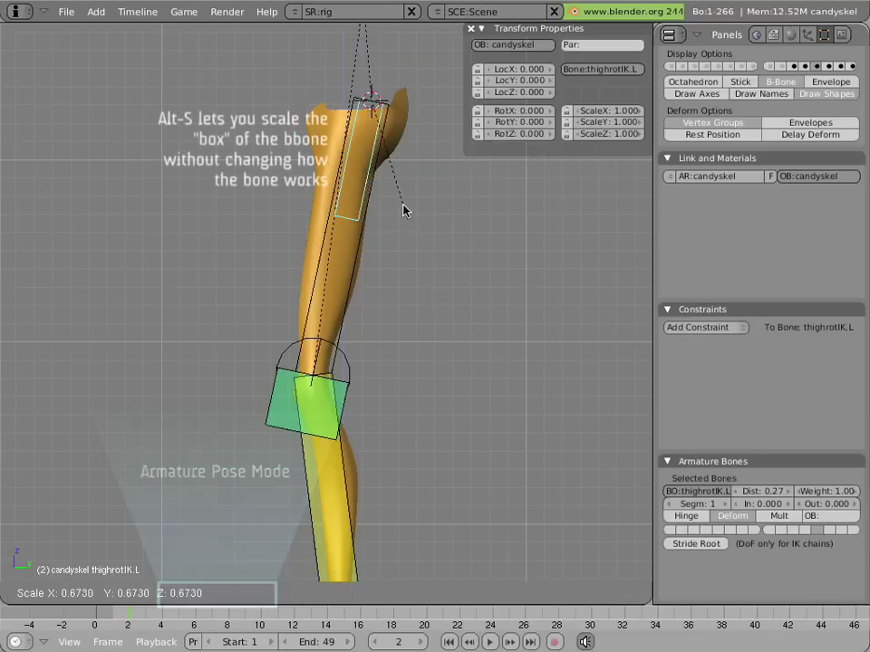
left_click(397, 180)
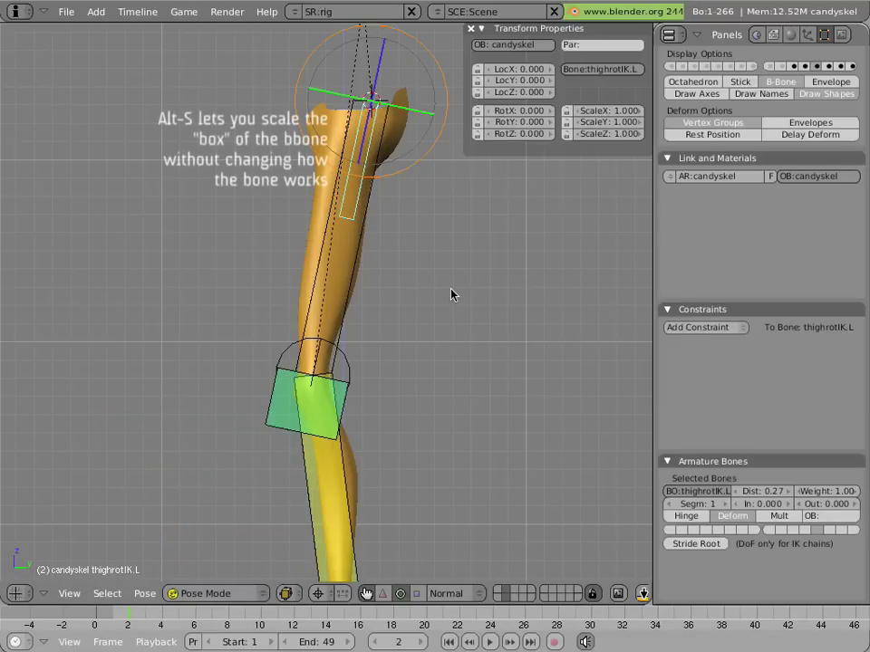
right_click(360, 243, "shift")
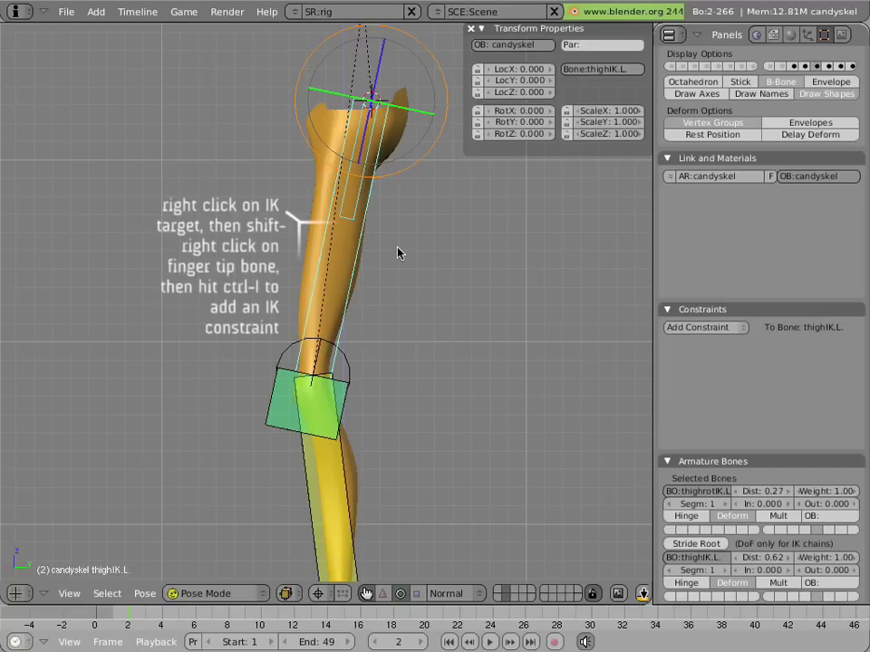
Add an IK constraint on thighIK.L targeting thighrotIK.L with chain length 1
key("ctrl+i")
left_click(398, 250)
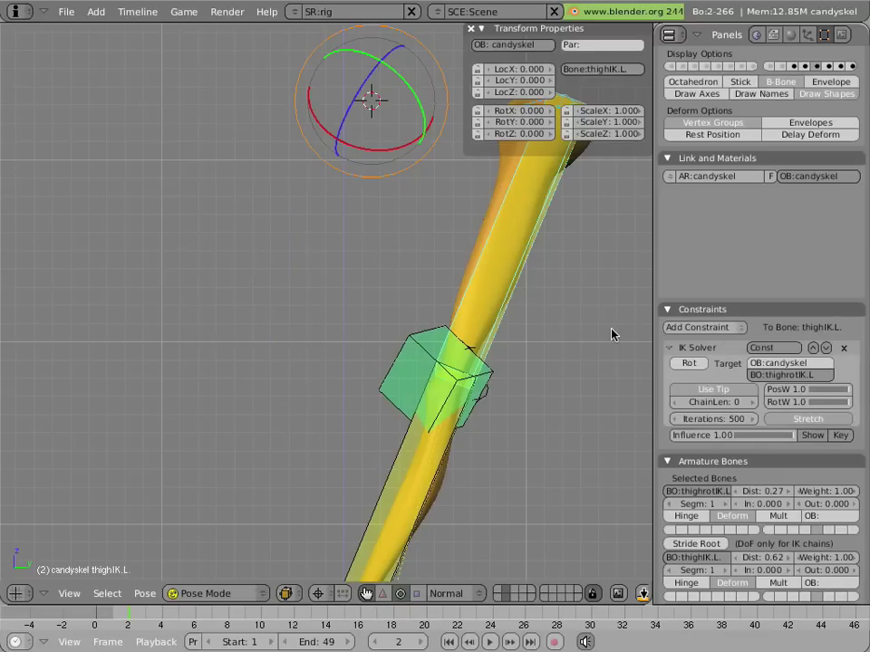
scroll(490, 330, "down", 3)
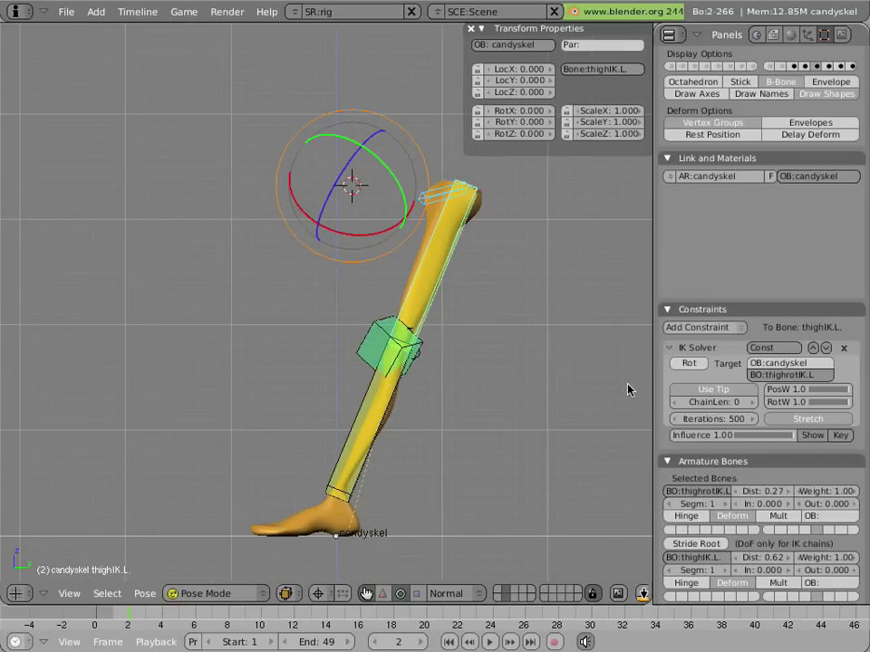
left_click(750, 404)
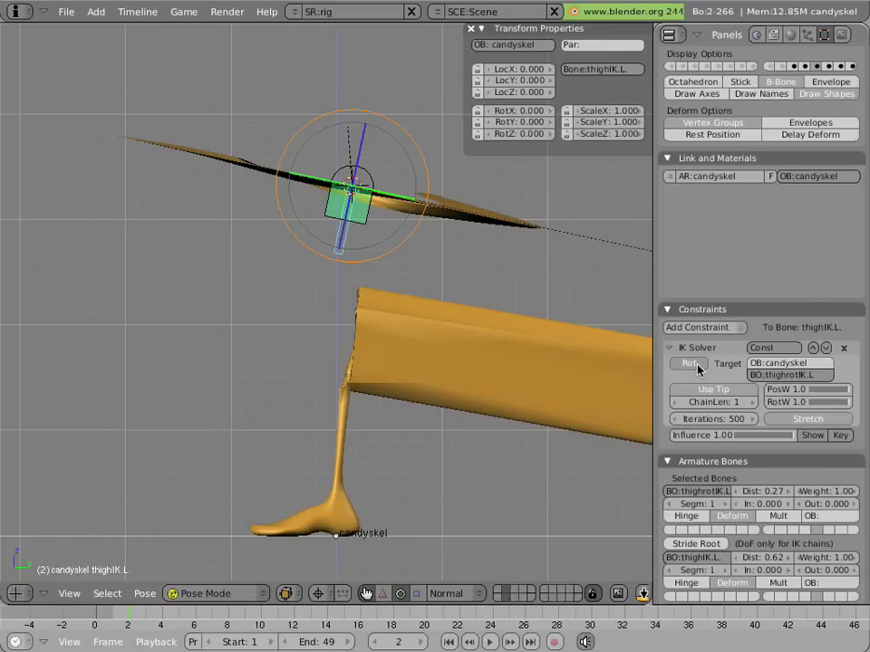
key("g")
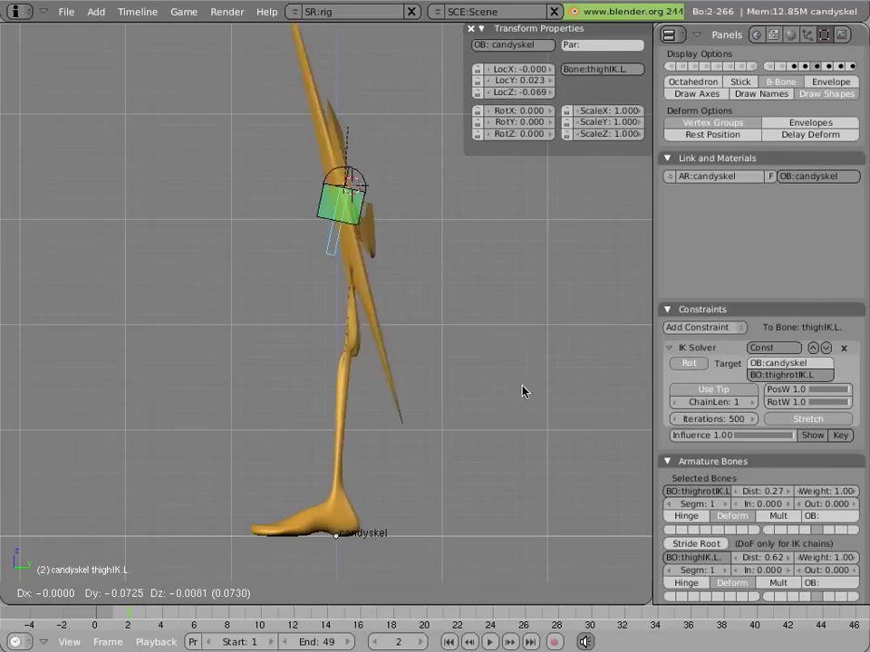
key("Escape")
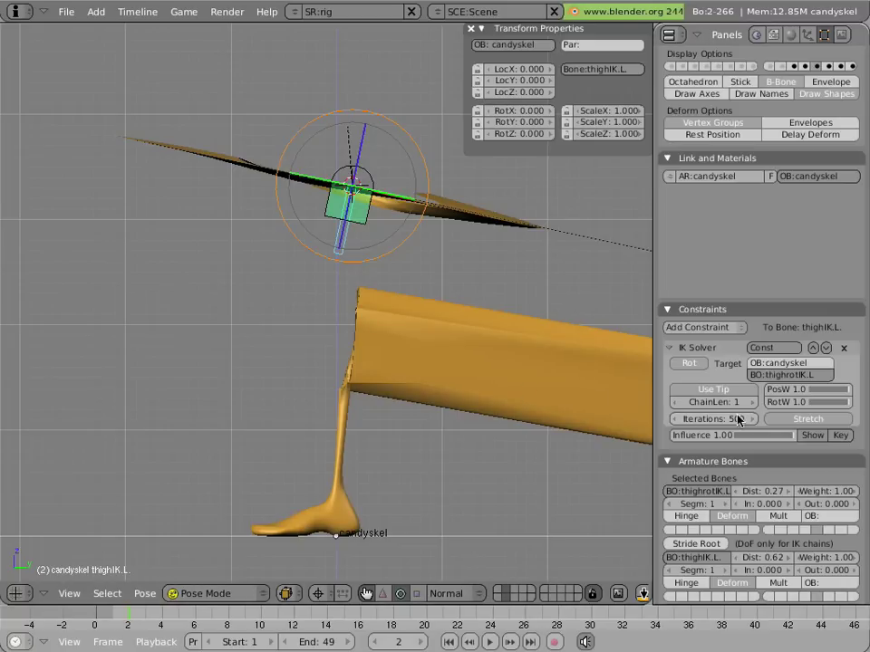
Turn IK stretching off and lower the IK position weight to 0
left_click(775, 420)
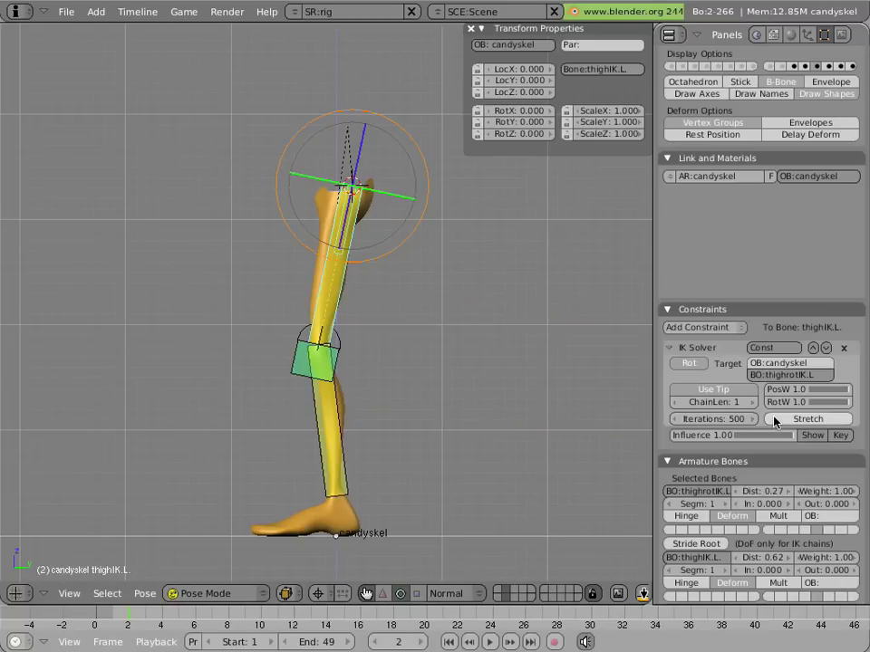
left_click(774, 419)
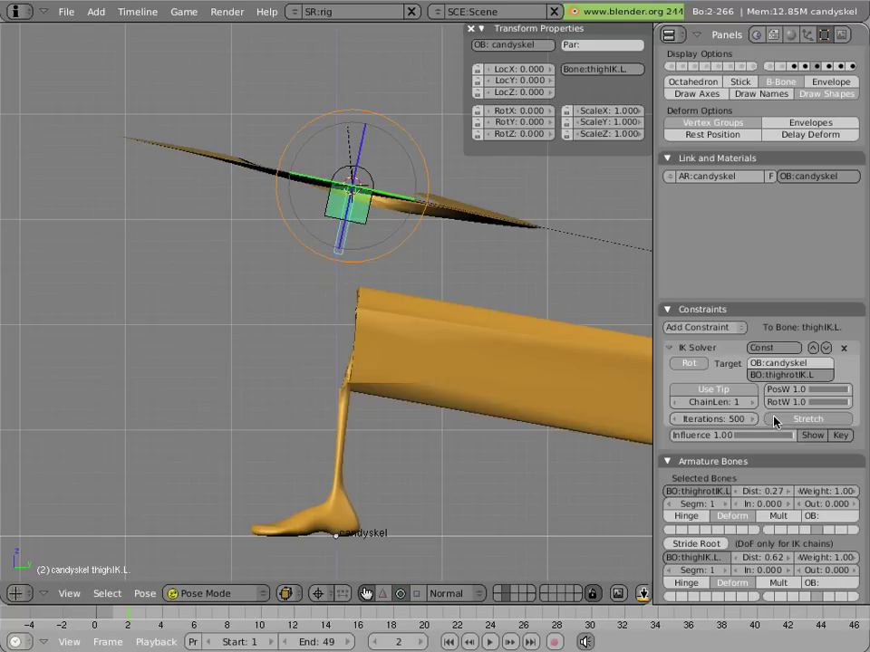
left_click(774, 420)
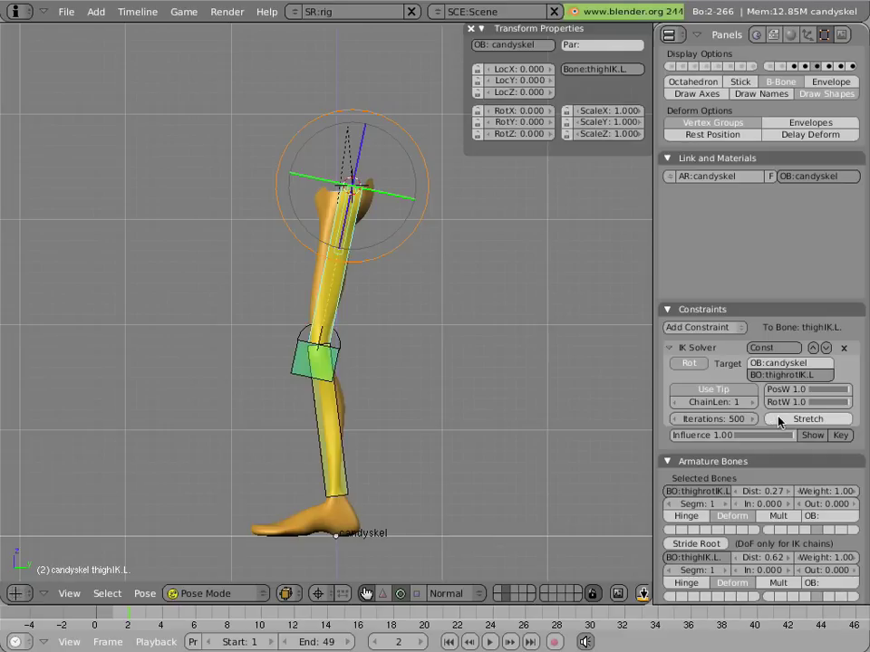
left_click_drag(844, 395, 736, 393)
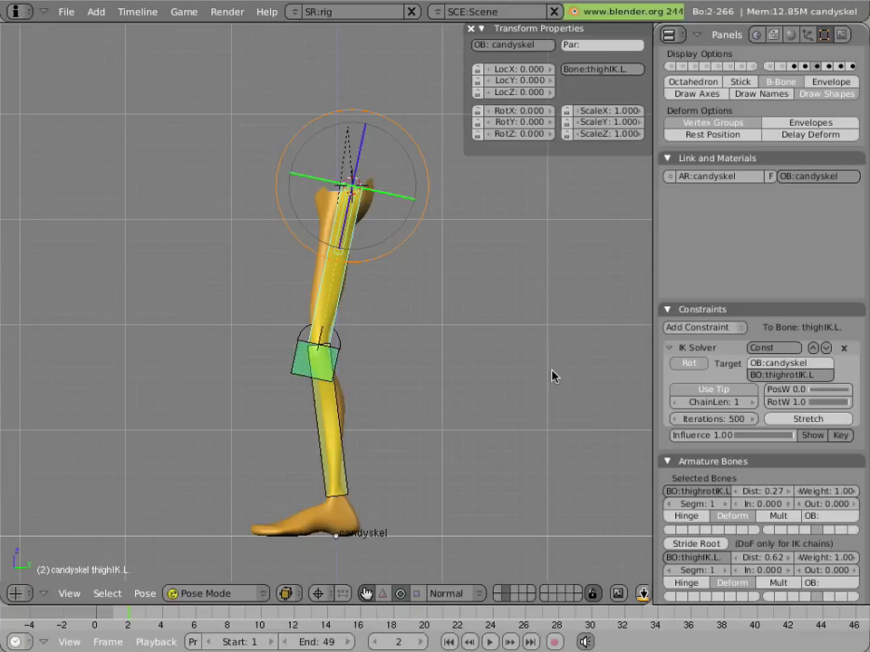
scroll(351, 302, "up", 3)
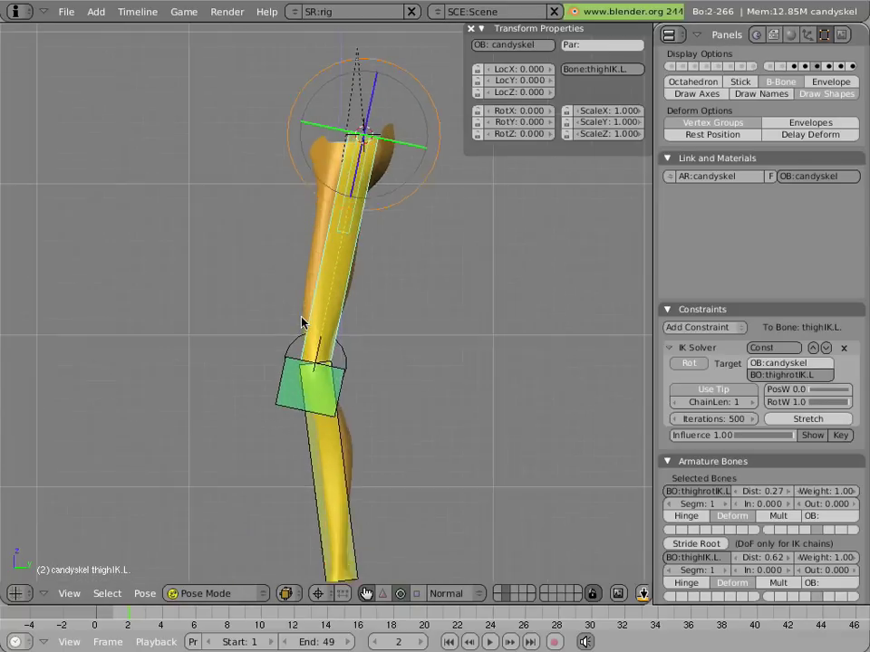
mouse_move(240, 315)
middle_mouse_down()
mouse_move(270, 340)
mouse_move(345, 204)
middle_mouse_up()
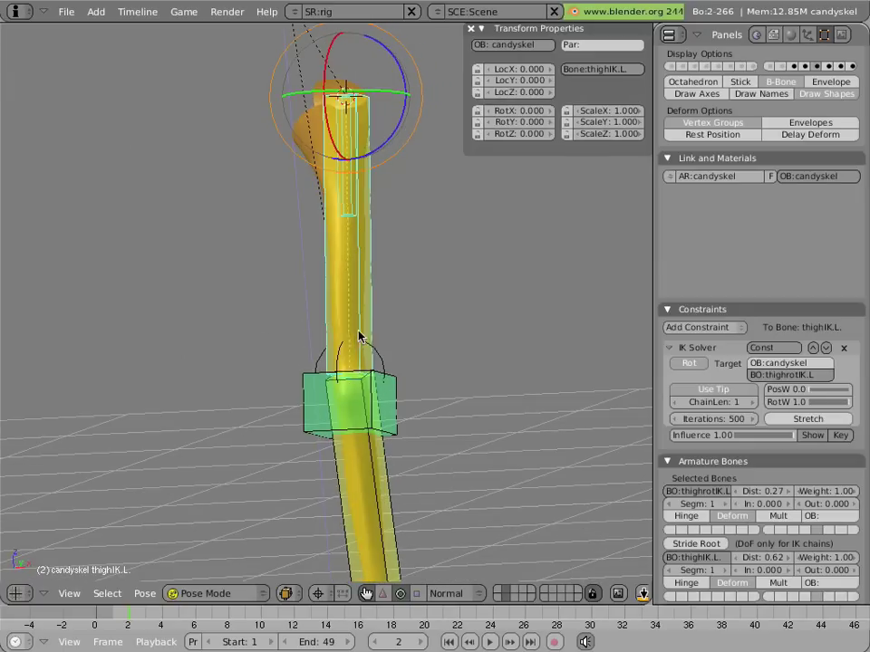
Show the extra bone layer and raise foot.L straight up along Z
right_click(355, 211)
scroll(388, 295, "down", 4)
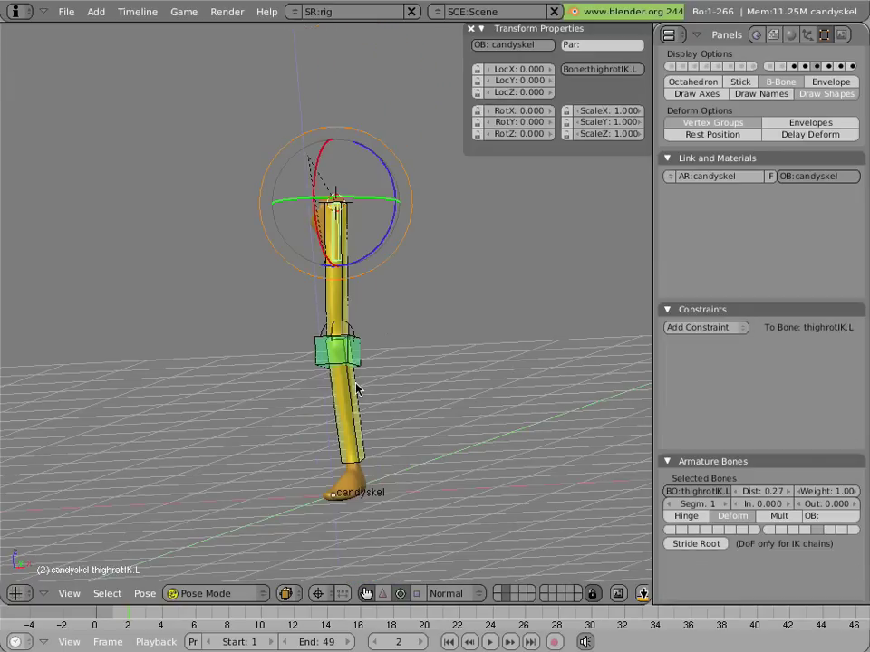
left_click(686, 67, "shift")
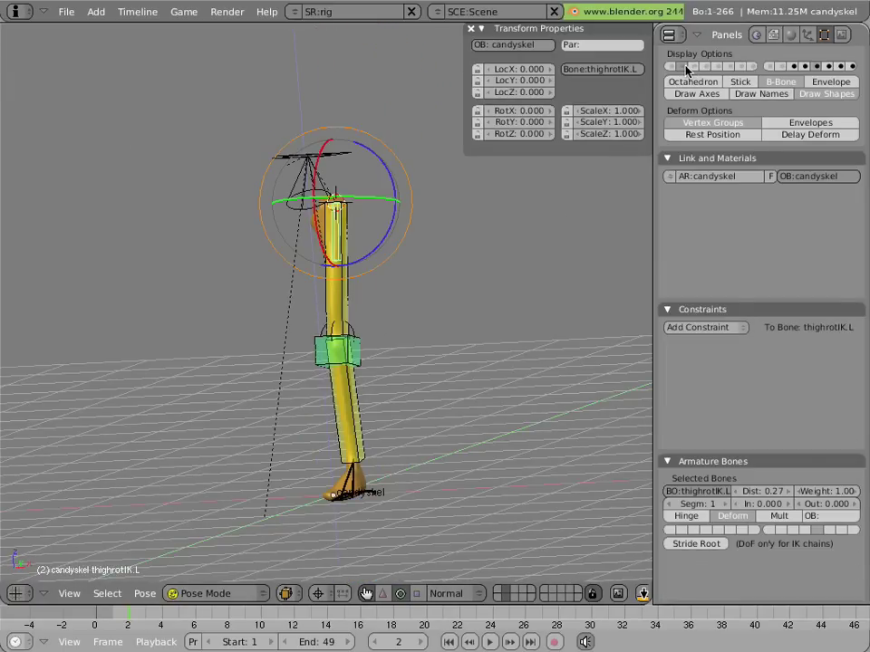
right_click(375, 486)
key("g")
key("z")
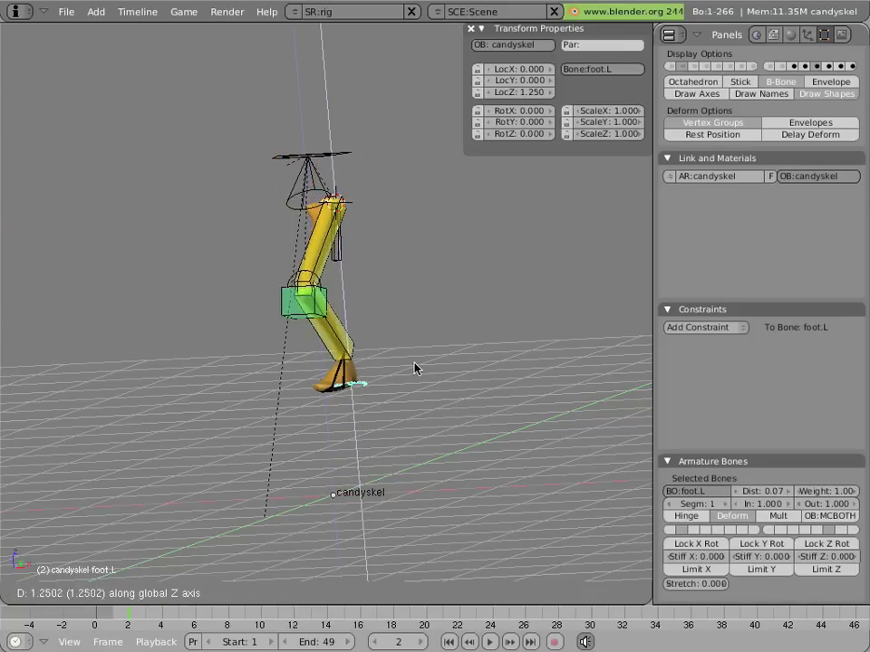
left_click(359, 306)
Lock thighrotIK.L's location, X and Y rotation, and scale, leaving only Z rotation free
right_click(337, 250)
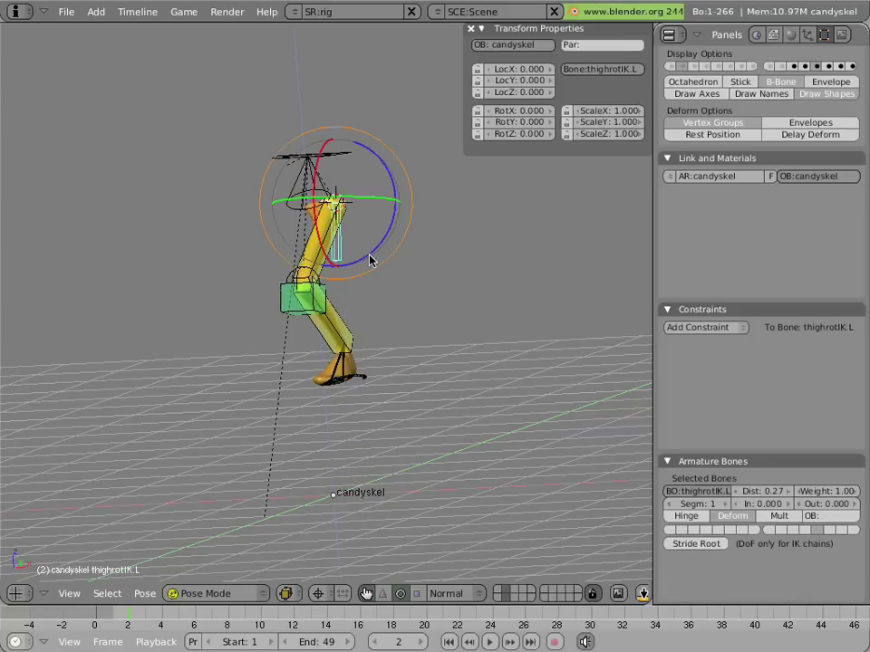
key("r")
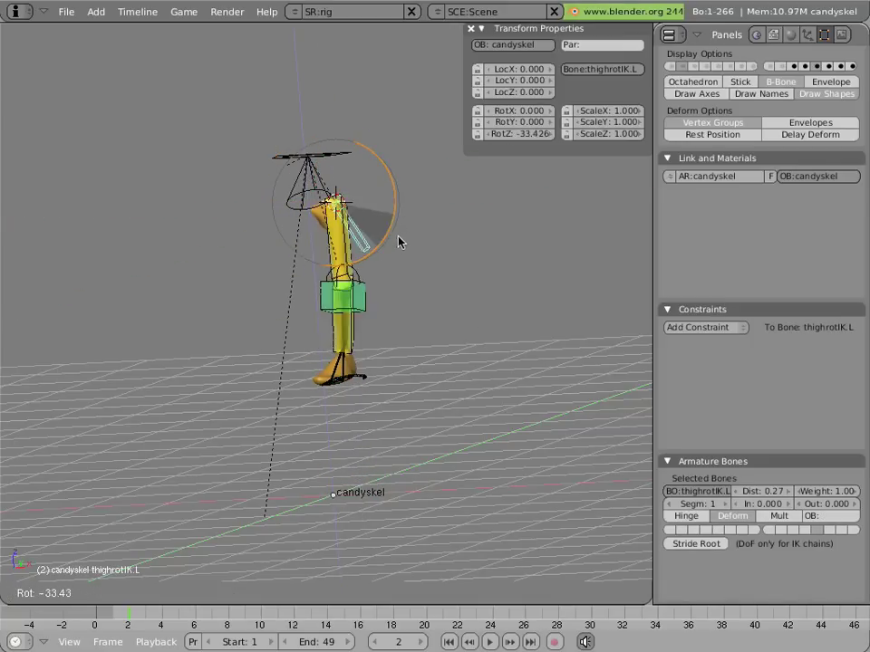
key("Escape")
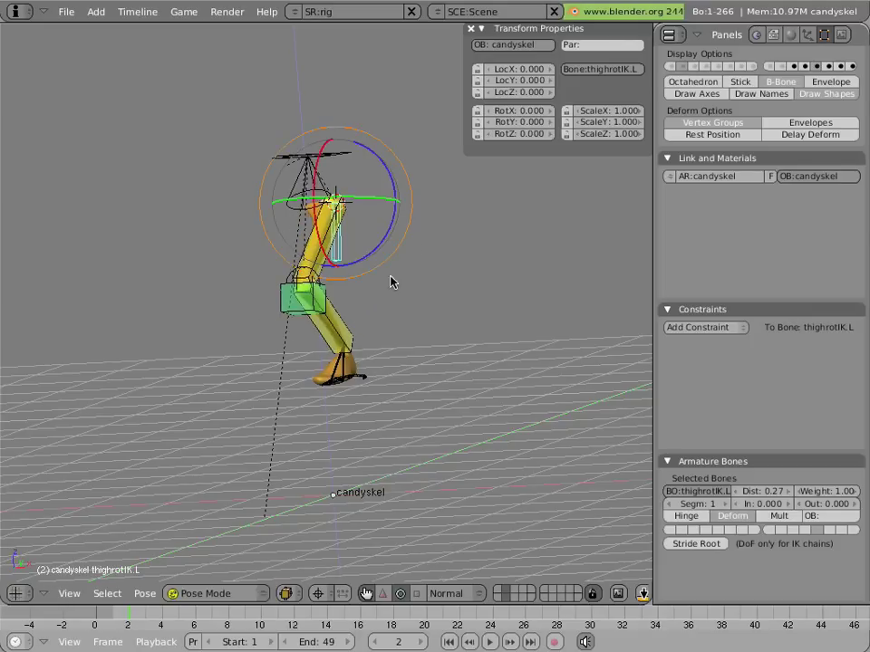
left_click(477, 70)
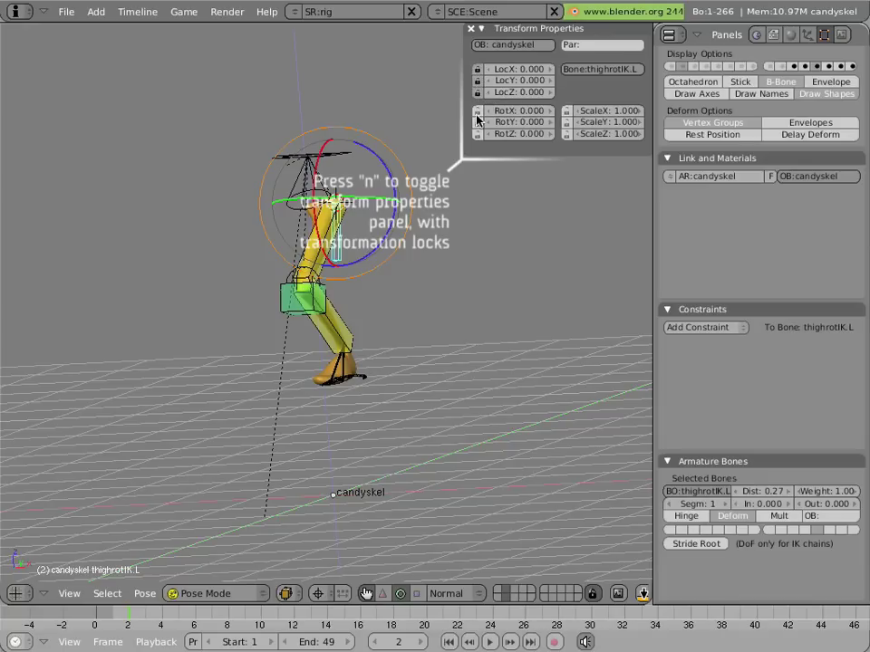
left_click(477, 109)
left_click(476, 121)
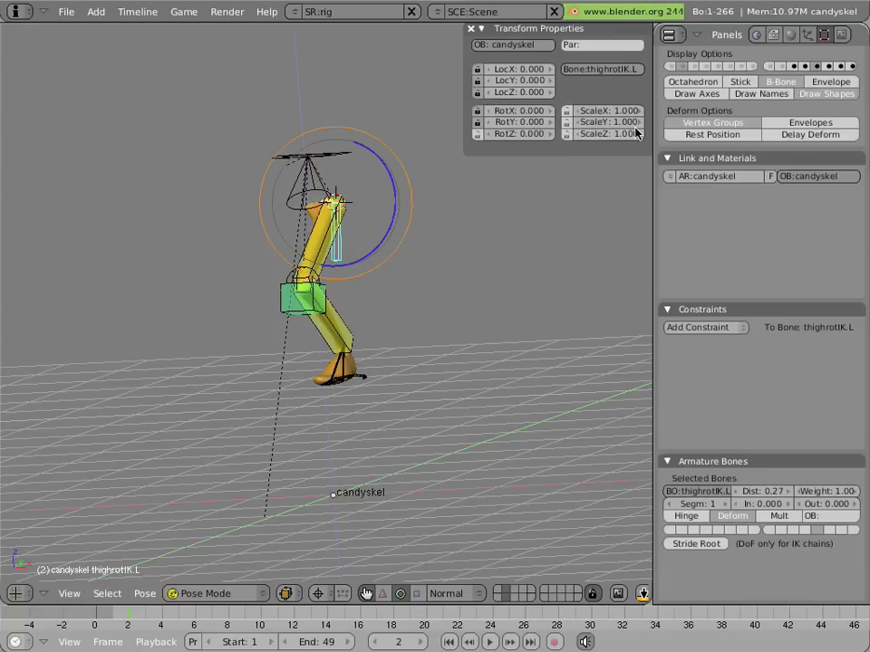
left_click(566, 110)
left_click(567, 121)
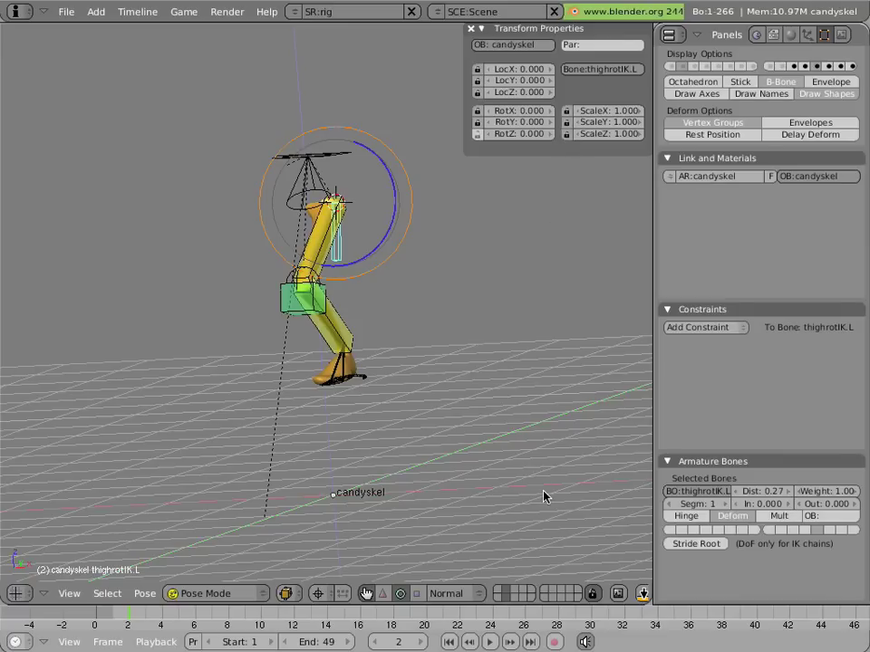
Assign the swing mesh as thighrotIK.L's custom shape, then hide the shape layer
left_click(578, 598, "shift")
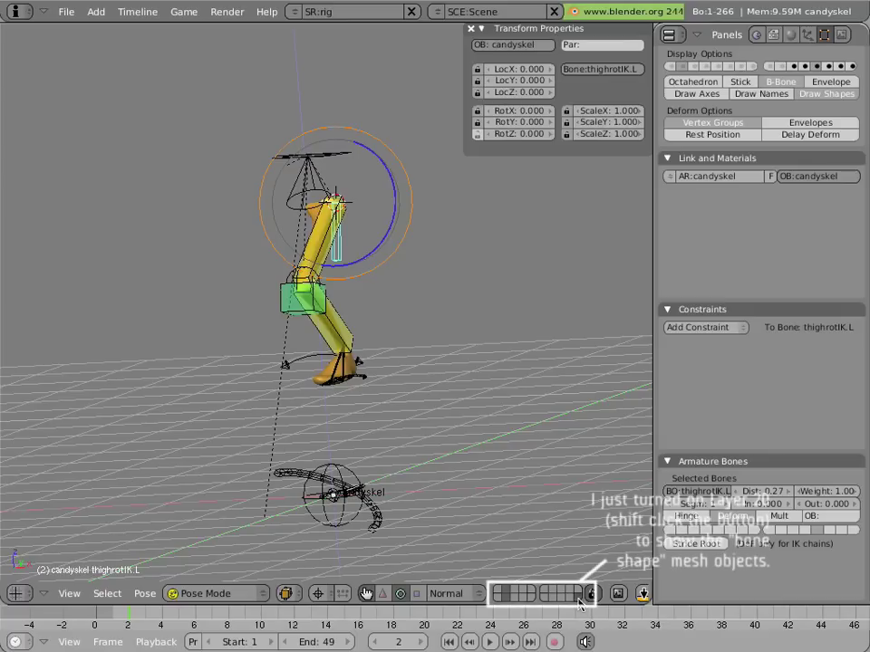
right_click(291, 367)
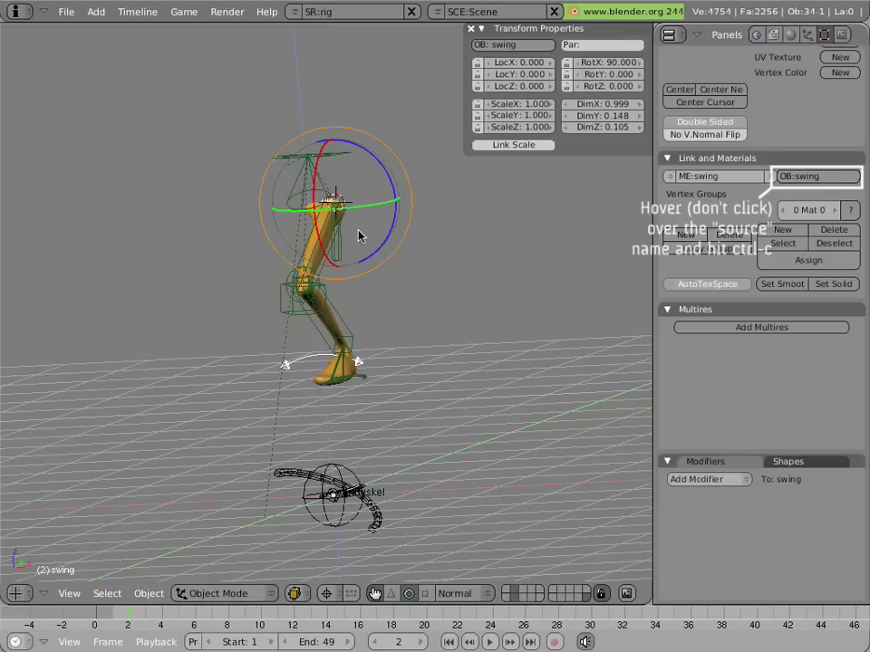
right_click(337, 262)
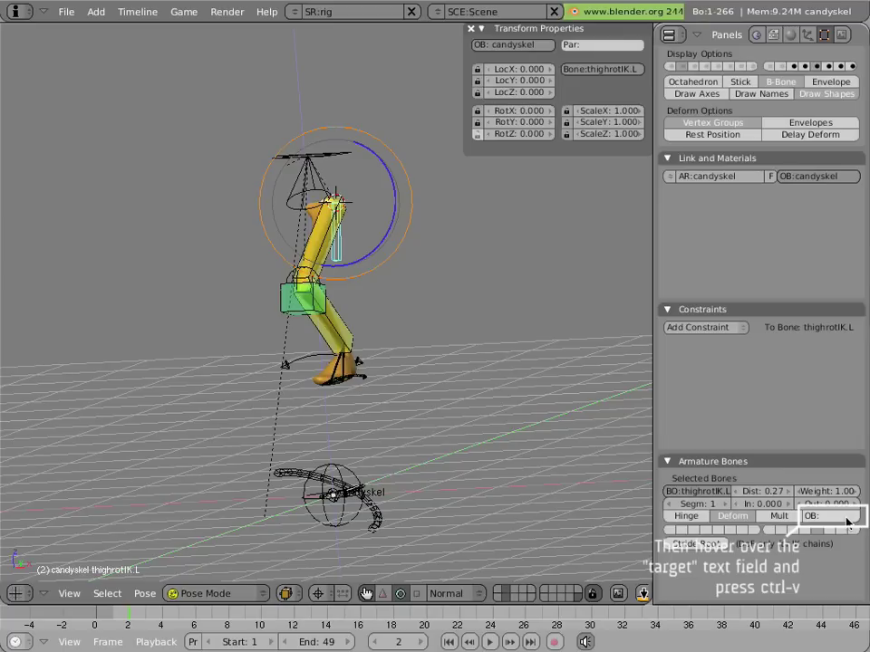
type("swing")
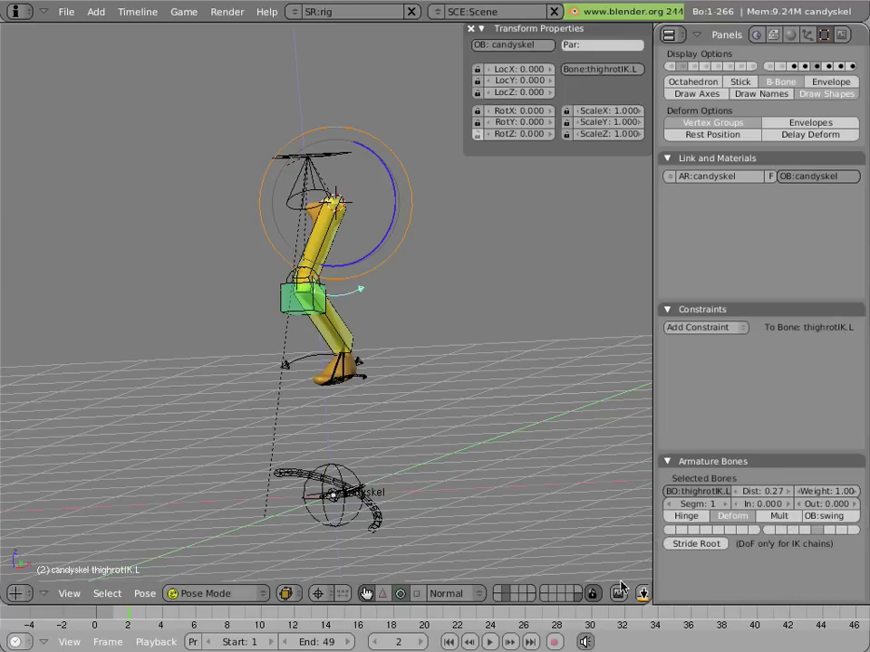
left_click(580, 600, "shift")
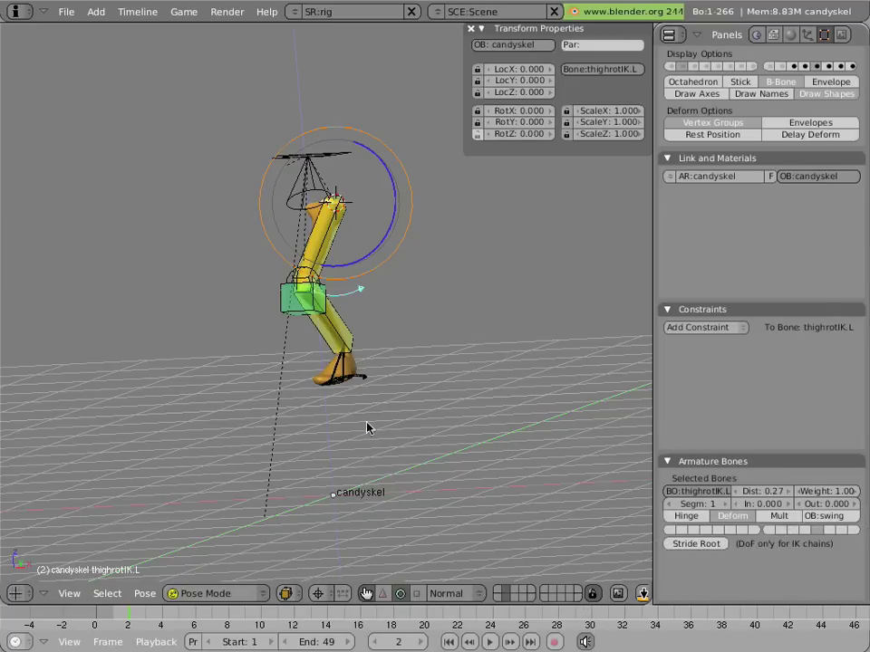
Move thighrotIK.L to a new bone layer and hide the leg deform bone layer
mouse_move(367, 427)
middle_mouse_down()
mouse_move(443, 319)
mouse_move(420, 321)
middle_mouse_up()
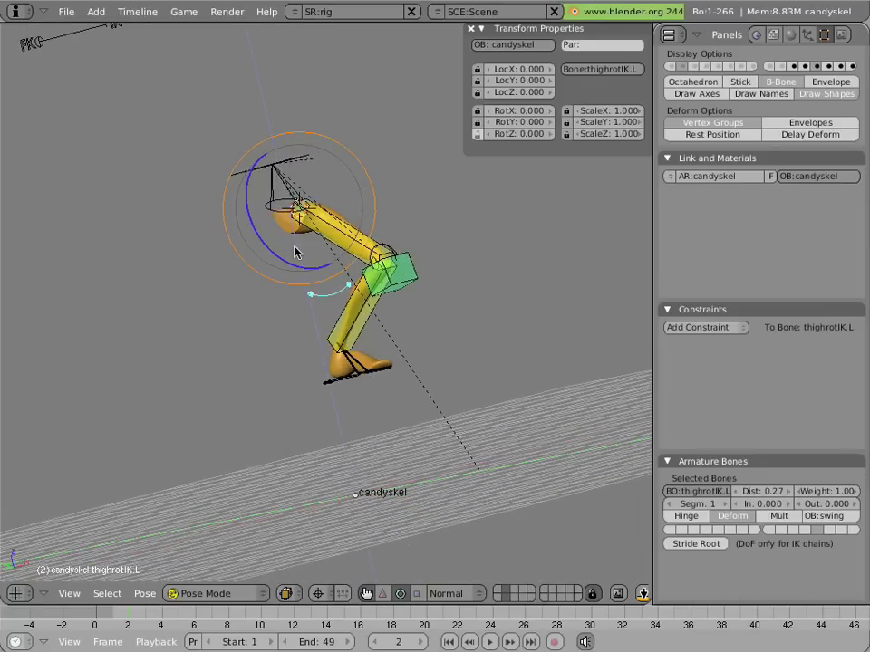
left_click_drag(295, 266, 311, 269)
right_click(311, 269)
key("m")
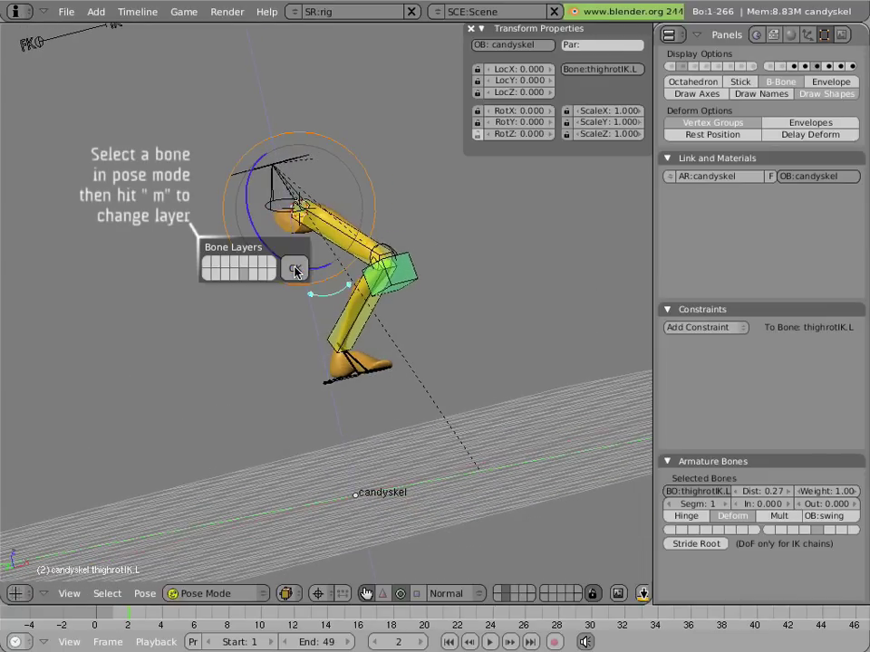
left_click(216, 266)
left_click(295, 267)
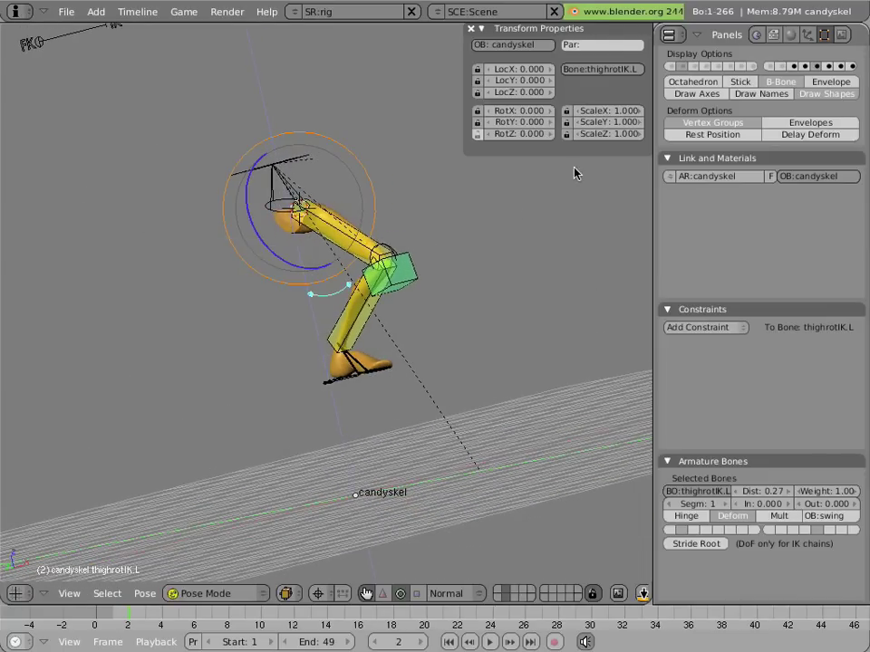
left_click(682, 66)
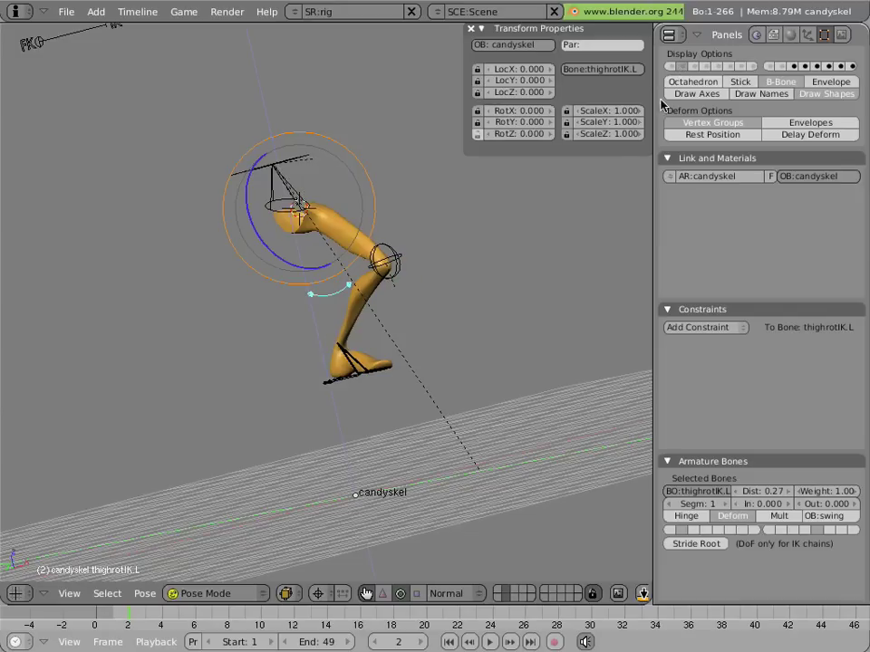
Clear foot.L's location, then move it vertically along Z
right_click(327, 400)
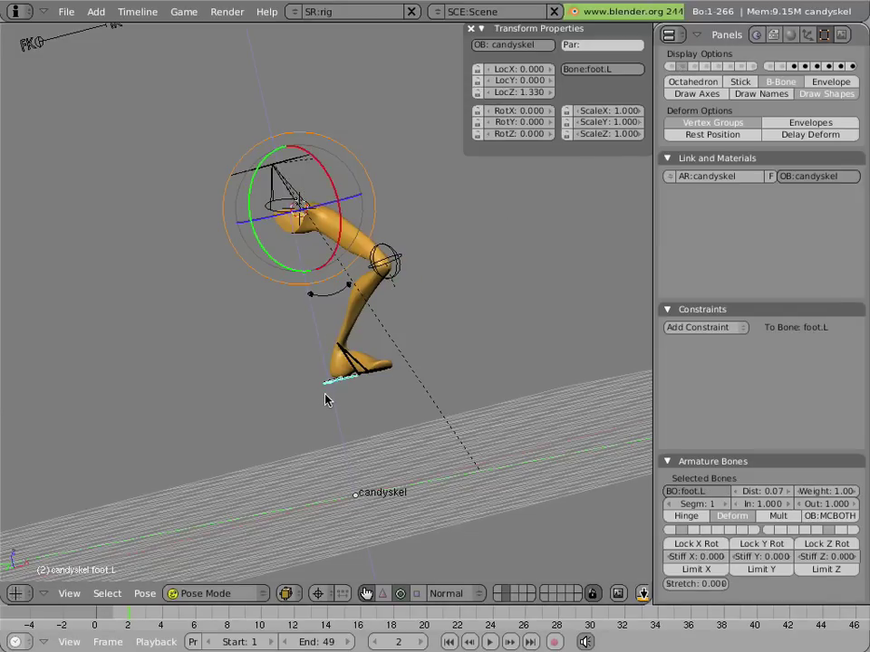
key("alt+g")
left_click(327, 398)
middle_click_drag(291, 403, 305, 402)
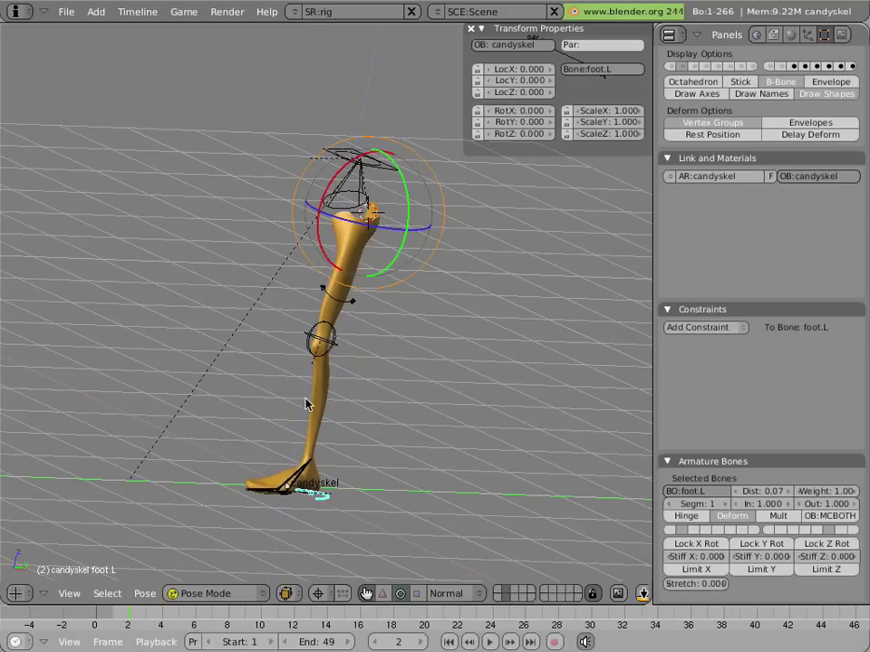
key("g")
key("z")
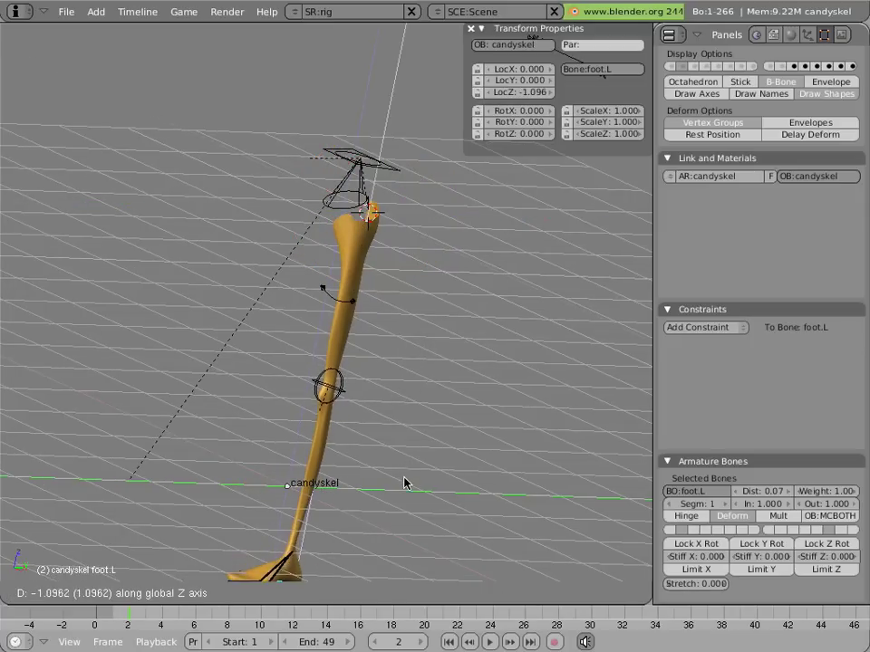
left_click(404, 467)
Test-swing the straight leg around Z with thighrotIK.L, then cancel
right_click(351, 300)
middle_click_drag(405, 386, 347, 316)
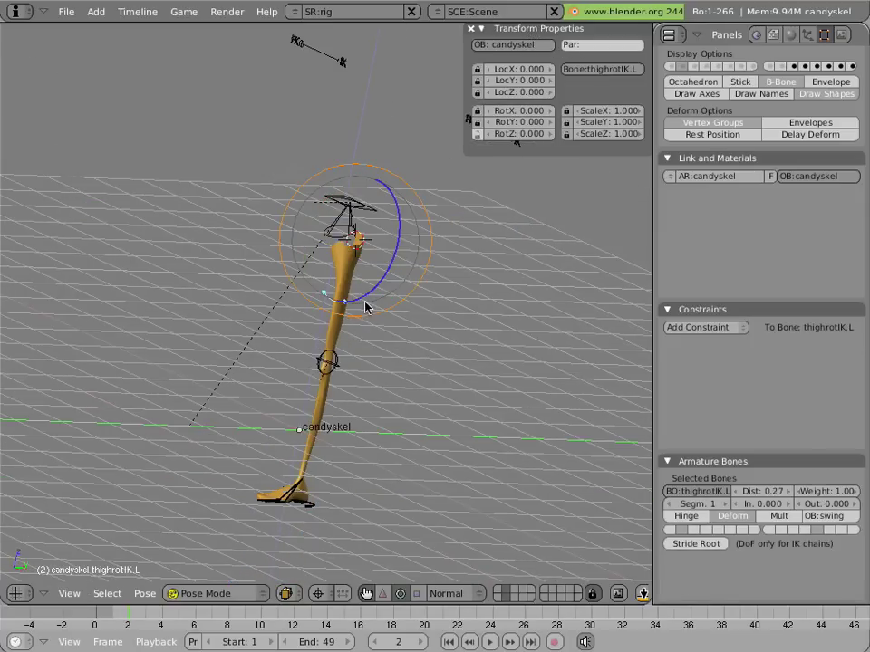
mouse_move(365, 304)
left_mouse_down()
mouse_move(404, 283)
mouse_move(359, 304)
left_mouse_up()
mouse_move(333, 449)
middle_mouse_down()
mouse_move(430, 395)
mouse_move(398, 404)
mouse_move(367, 320)
middle_mouse_up()
mouse_move(362, 297)
left_mouse_down()
mouse_move(337, 297)
mouse_move(333, 276)
left_mouse_up()
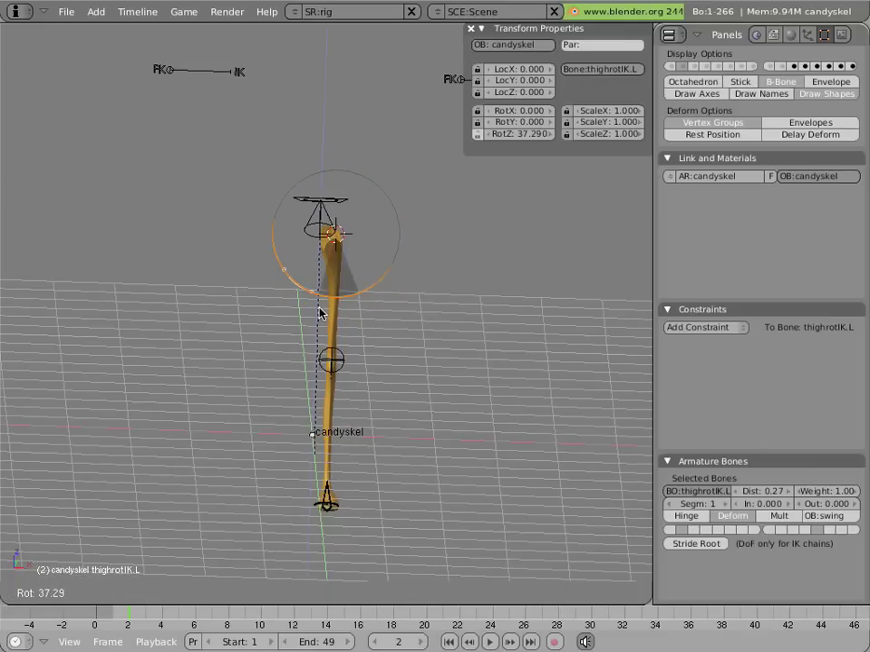
key("Escape")
Raise foot.L so the knee bends, and test-swing the bent leg with thighrotIK.L
right_click(319, 505)
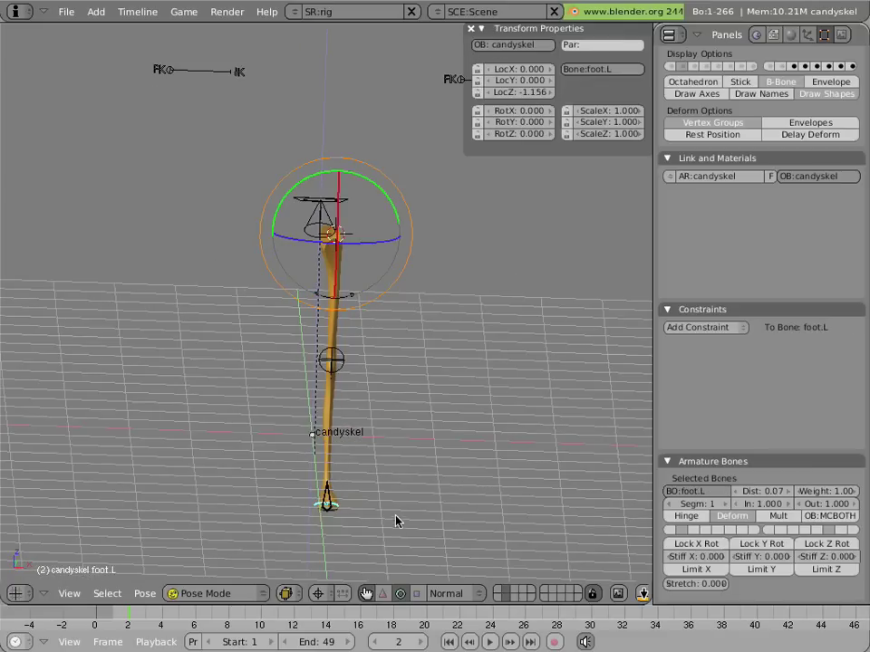
key("g")
key("z")
left_click(402, 375)
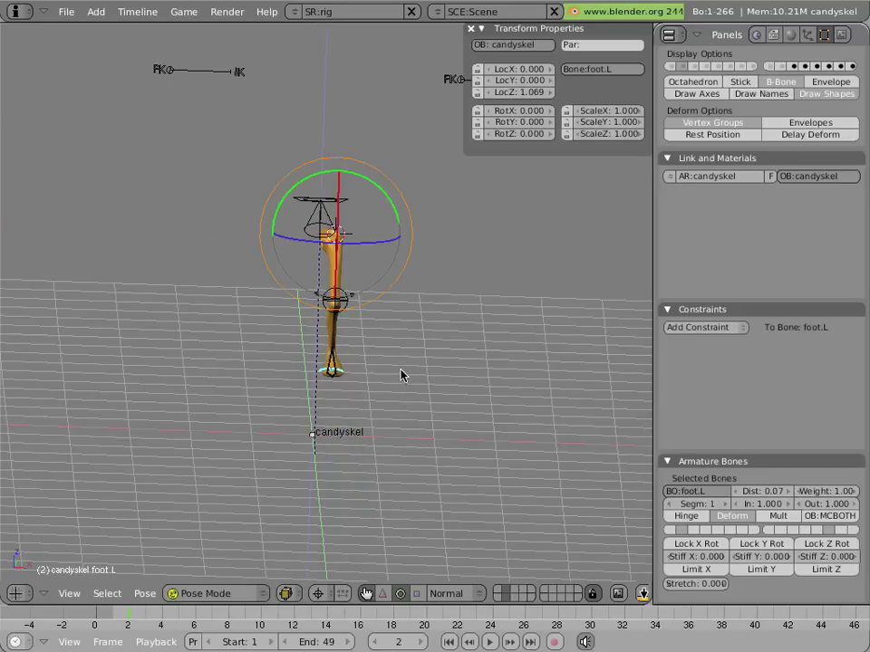
right_click(345, 288)
mouse_move(399, 262)
left_mouse_down()
mouse_move(353, 289)
mouse_move(447, 272)
left_mouse_up()
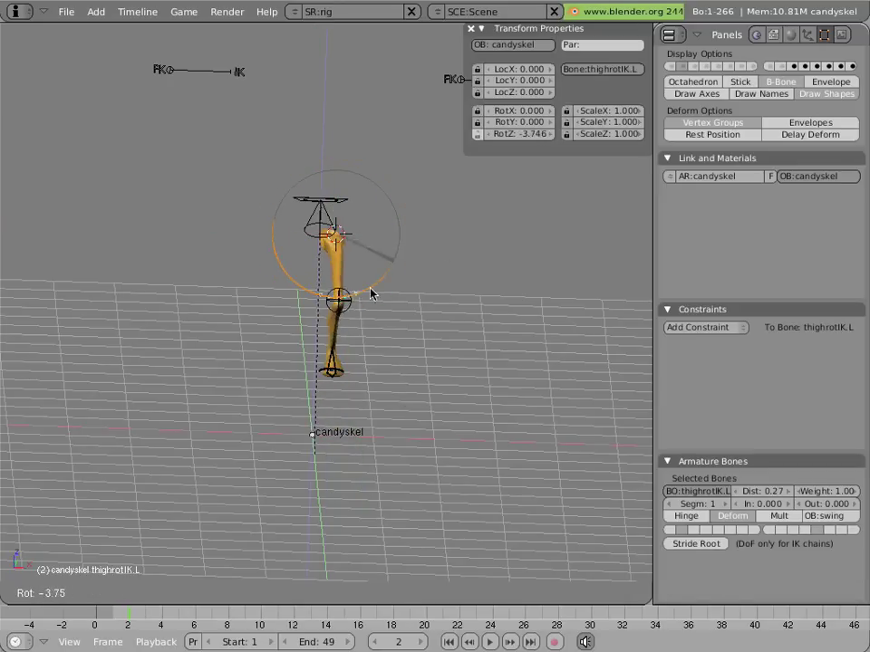
key("Escape")
Select knee_stretch.L and try moving it, then cancel
middle_click_drag(445, 364, 285, 394)
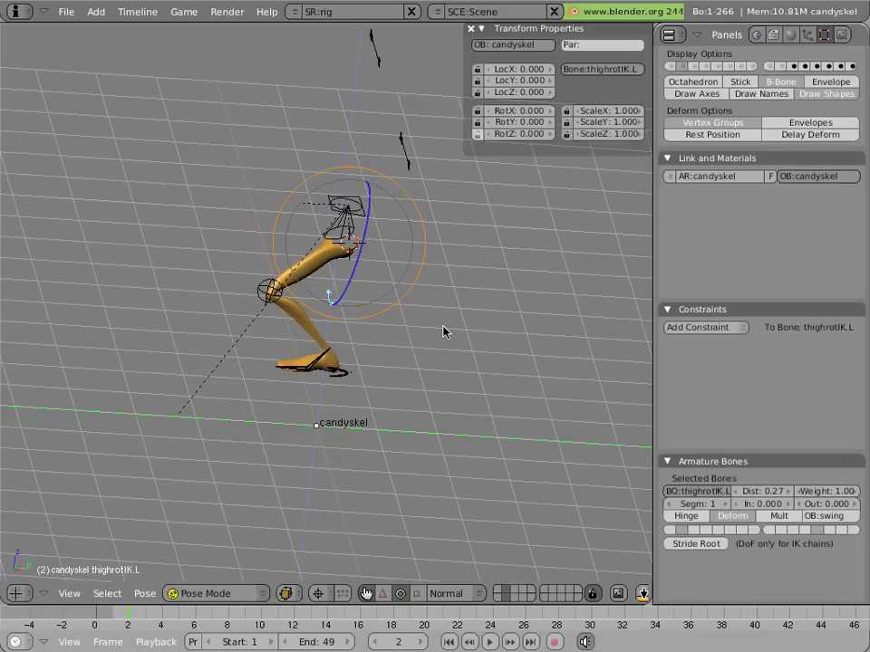
middle_click_drag(297, 372, 323, 368)
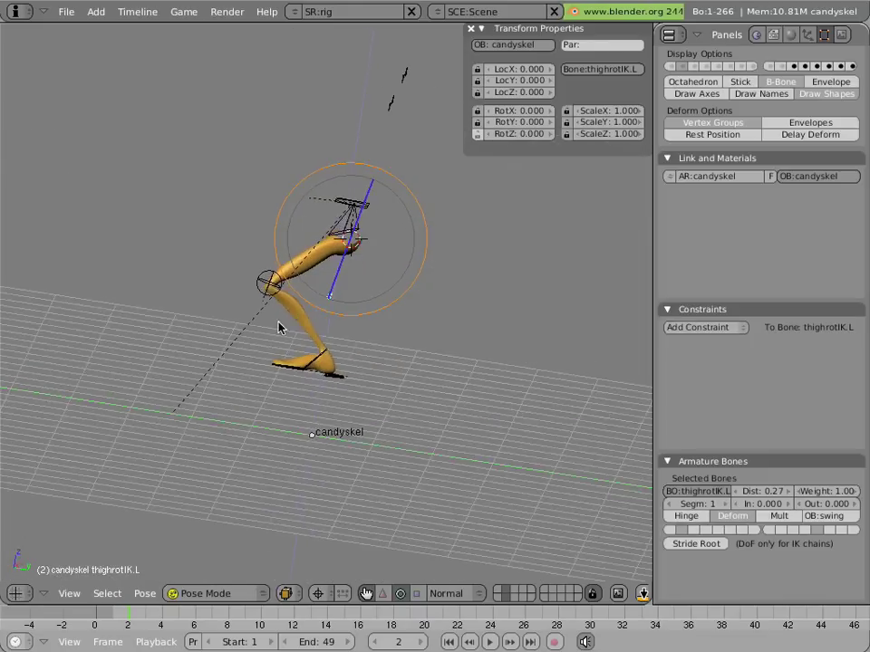
right_click(337, 372)
right_click(270, 284)
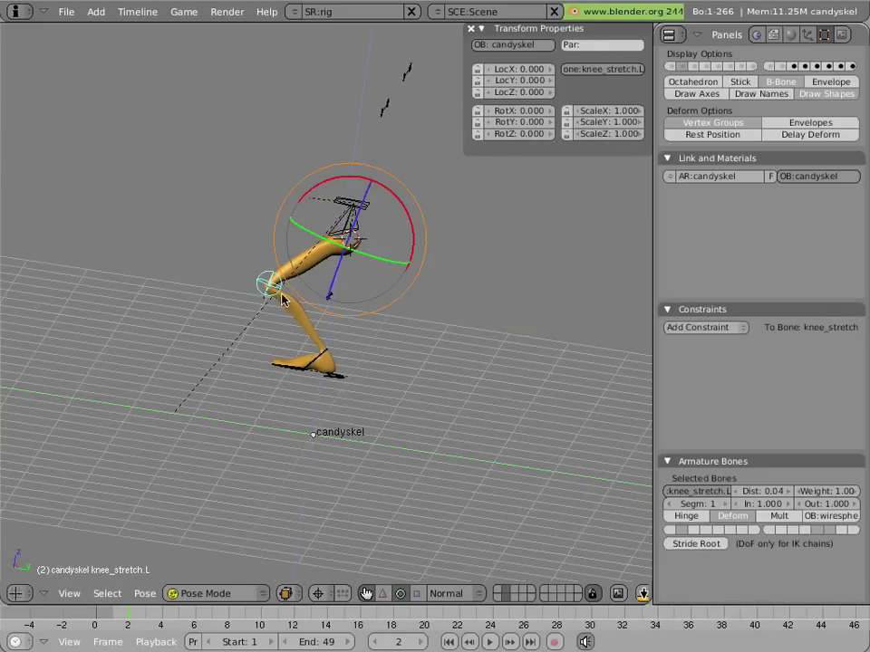
key("g")
key("Escape")
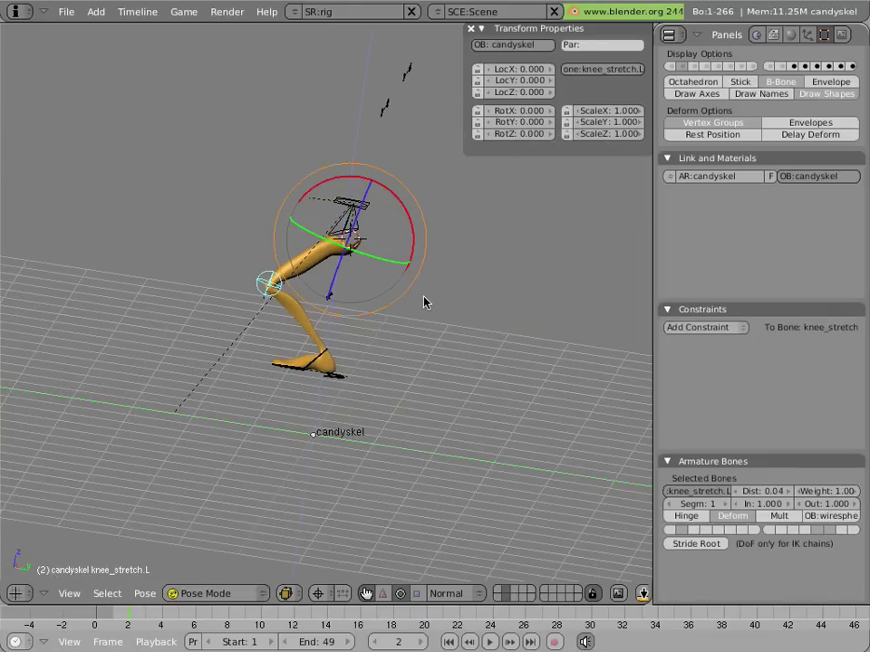